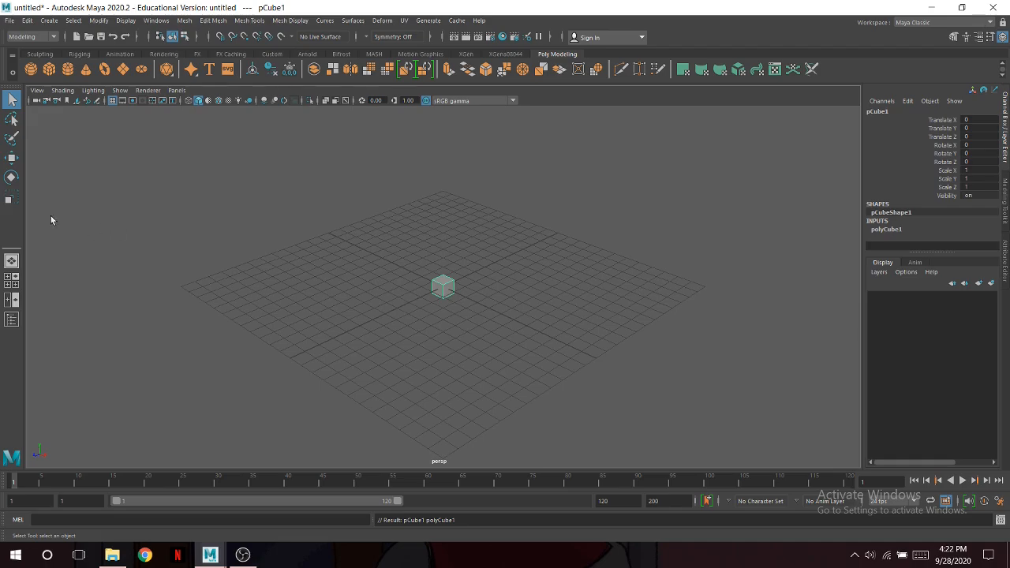
# Scale the cube up uniformly to about 5.56 on all axes.
pyautogui.press('r')
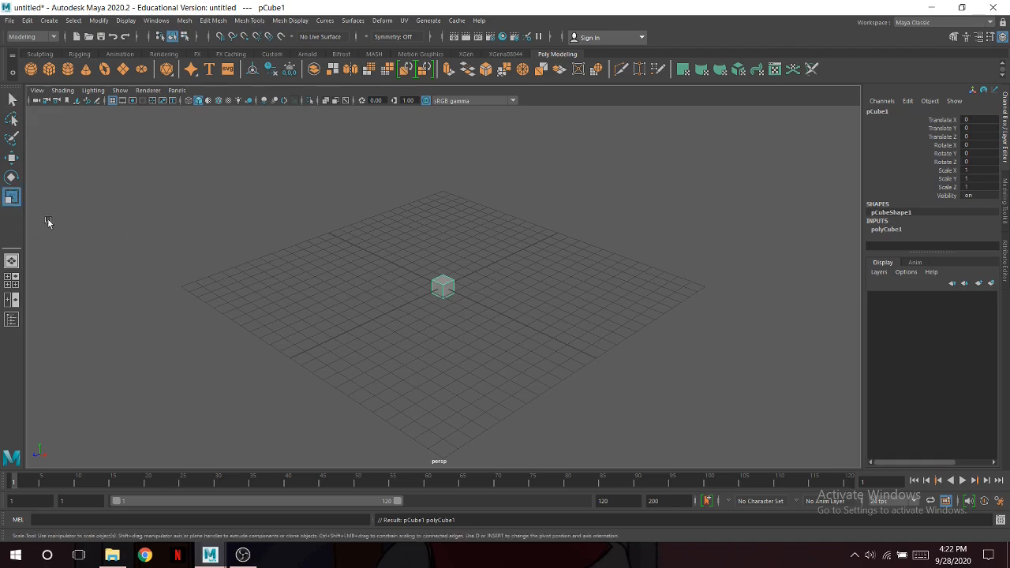
pyautogui.press('-')
pyautogui.press('-')
pyautogui.press('-')
pyautogui.press('-')
pyautogui.press('-')
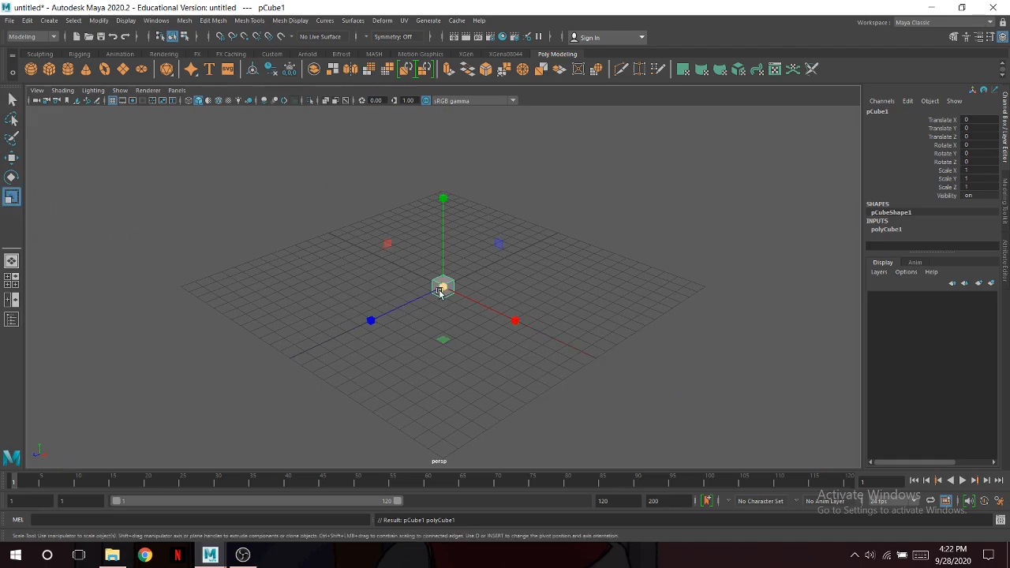
pyautogui.moveTo(443, 290); pyautogui.dragTo(501, 332)
pyautogui.press('space')
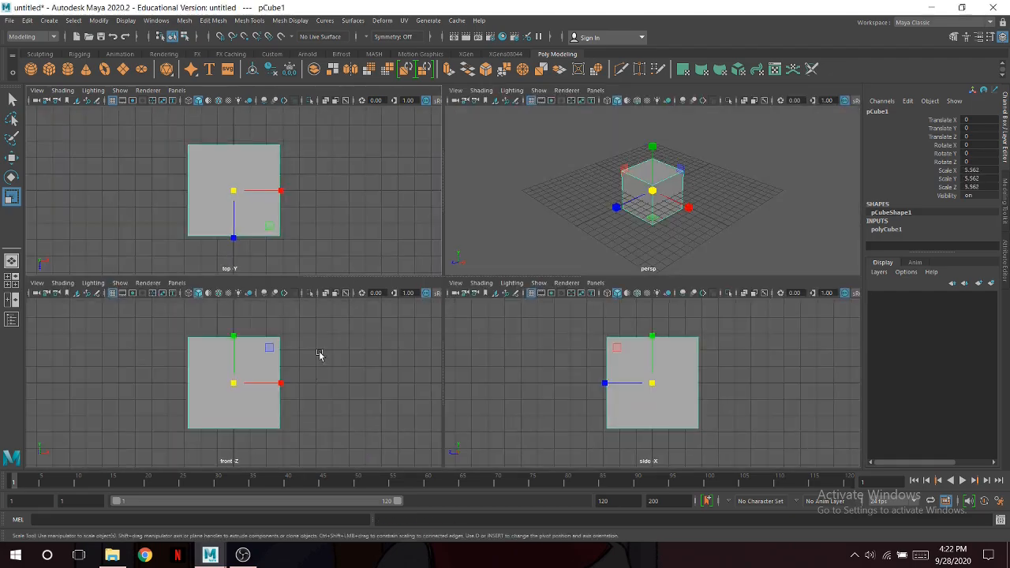
# Reshape the cube into a flat rectangular slab scaled about 8.47 on X, 0.59 on Y and 4.57 on Z.
pyautogui.moveTo(235, 336); pyautogui.dragTo(308, 386)
pyautogui.scroll(2, 257, 379)
pyautogui.moveTo(239, 239); pyautogui.dragTo(235, 230)
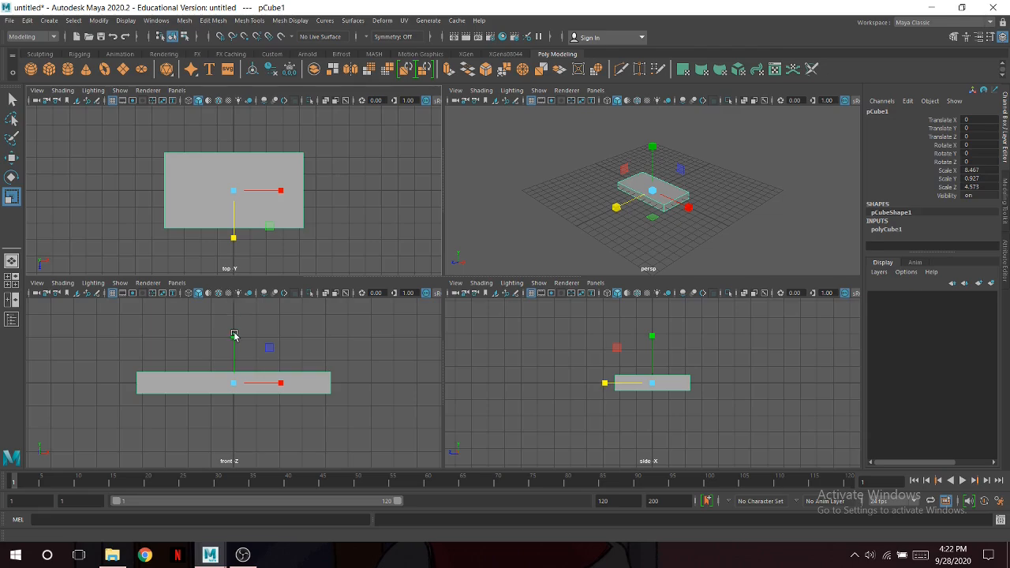
pyautogui.moveTo(235, 337); pyautogui.dragTo(234, 350)
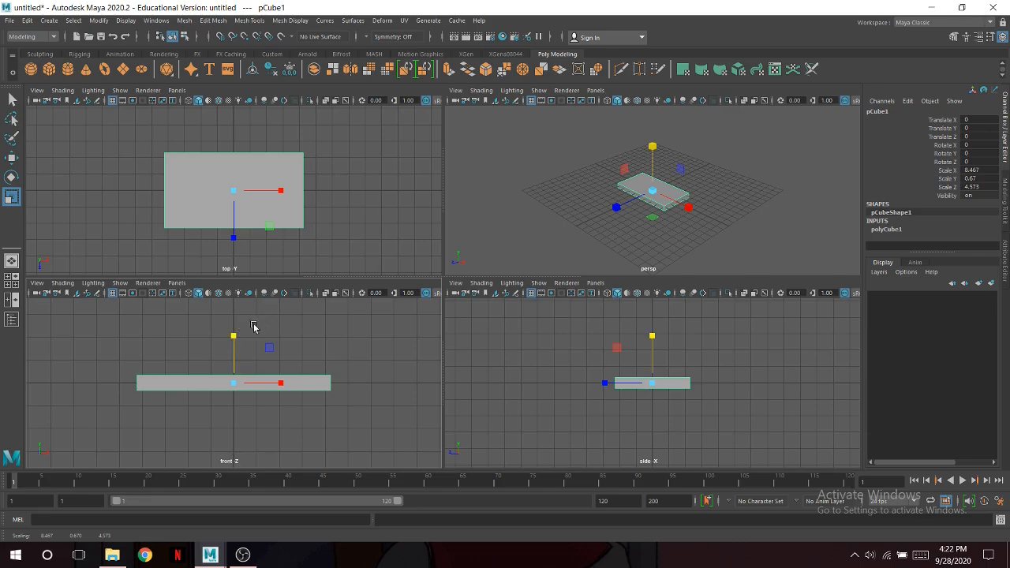
pyautogui.moveTo(235, 336); pyautogui.dragTo(234, 342)
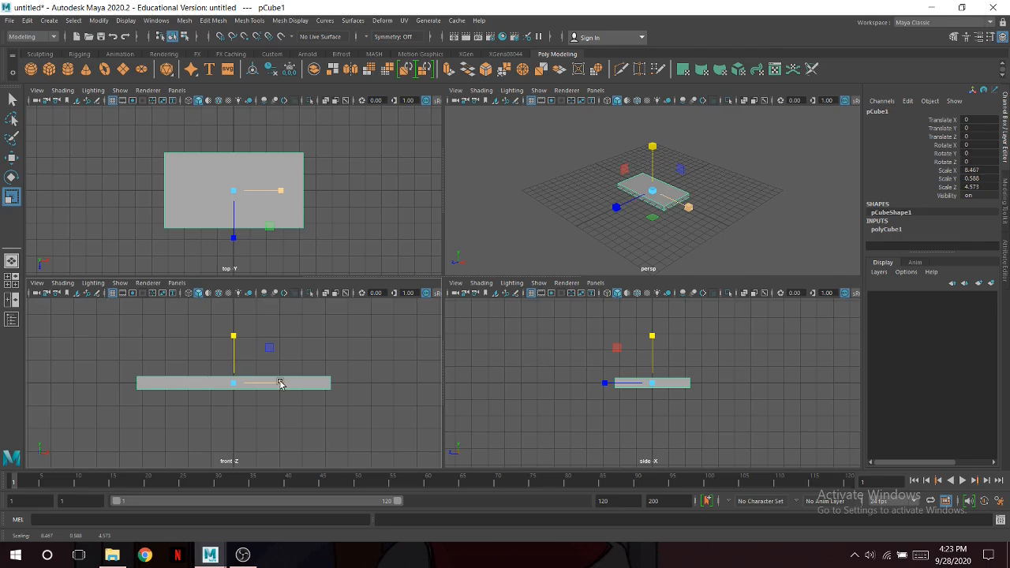
# Raise the slab above the grid to a Translate Y of about 1.59.
pyautogui.press('space')
pyautogui.keyDown('alt'); pyautogui.moveTo(571, 237); pyautogui.dragTo(505, 266); pyautogui.keyUp('alt')
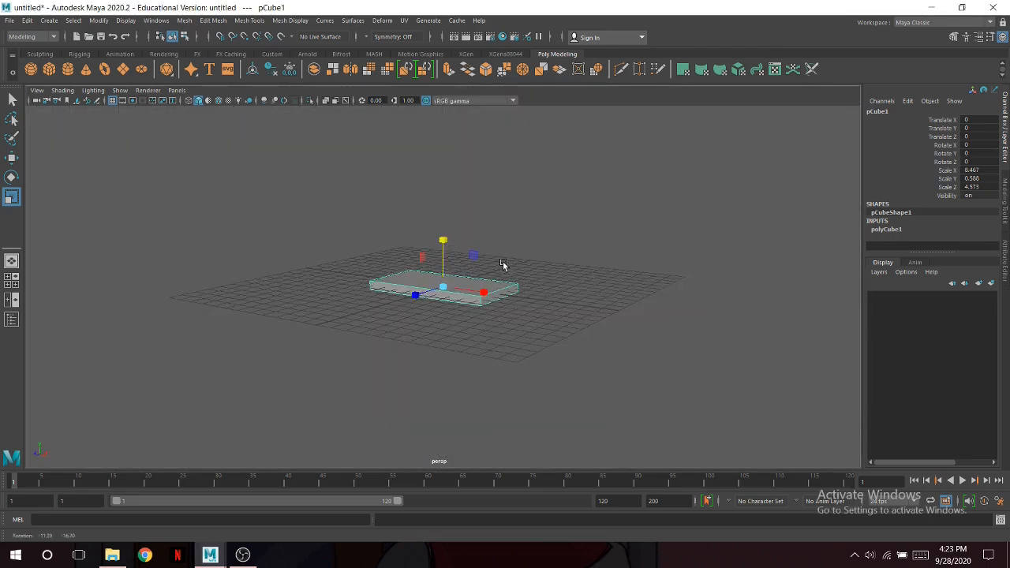
pyautogui.keyDown('alt'); pyautogui.moveTo(430, 259); pyautogui.dragTo(444, 214); pyautogui.keyUp('alt')
pyautogui.press('w')
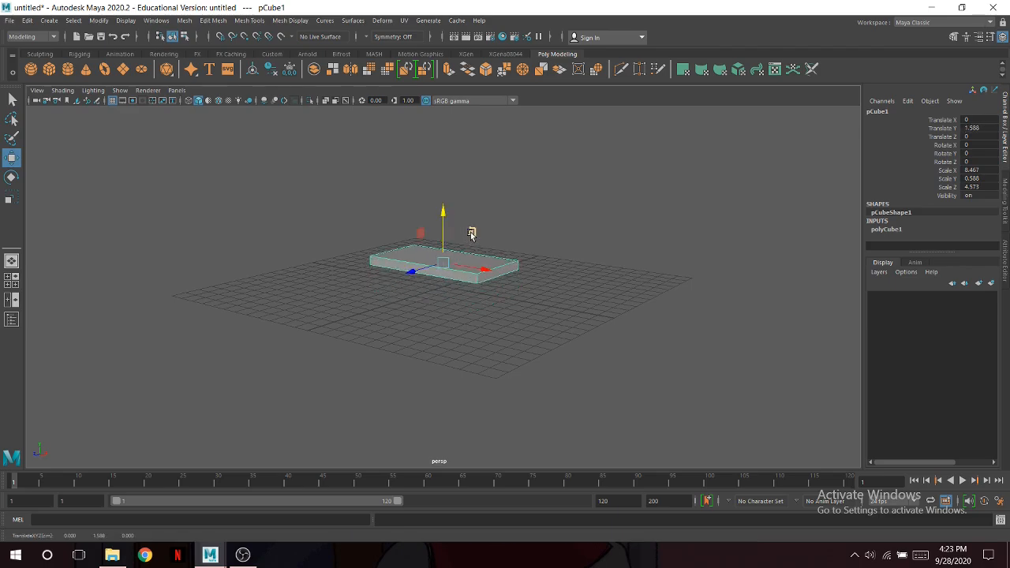
# Insert two evenly spaced edge loops across both the length and the width of the slab, using the Multiple edge loops option.
pyautogui.scroll(3, 489, 237)
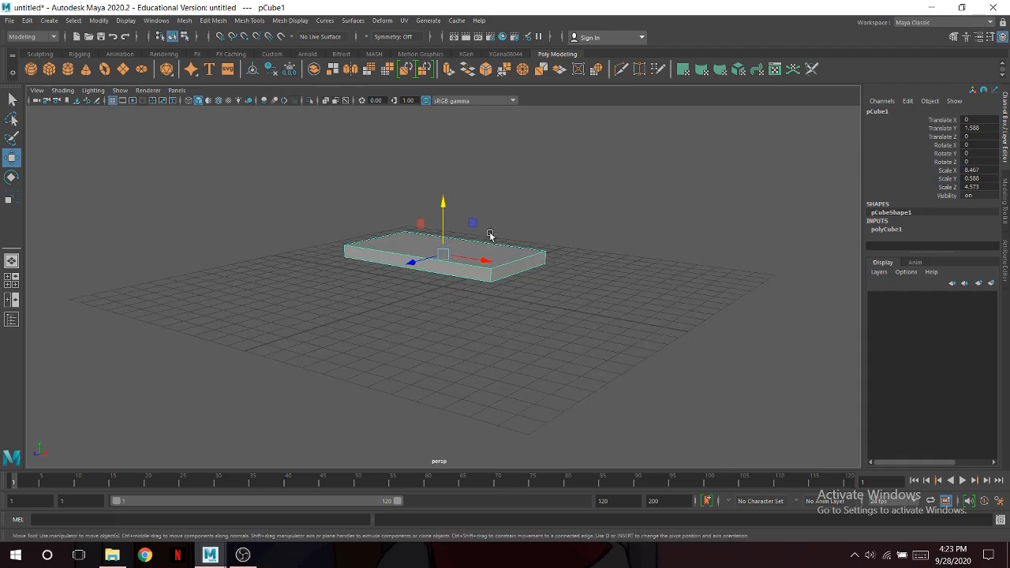
pyautogui.keyDown('alt'); pyautogui.moveTo(482, 247); pyautogui.dragTo(532, 273); pyautogui.keyUp('alt')
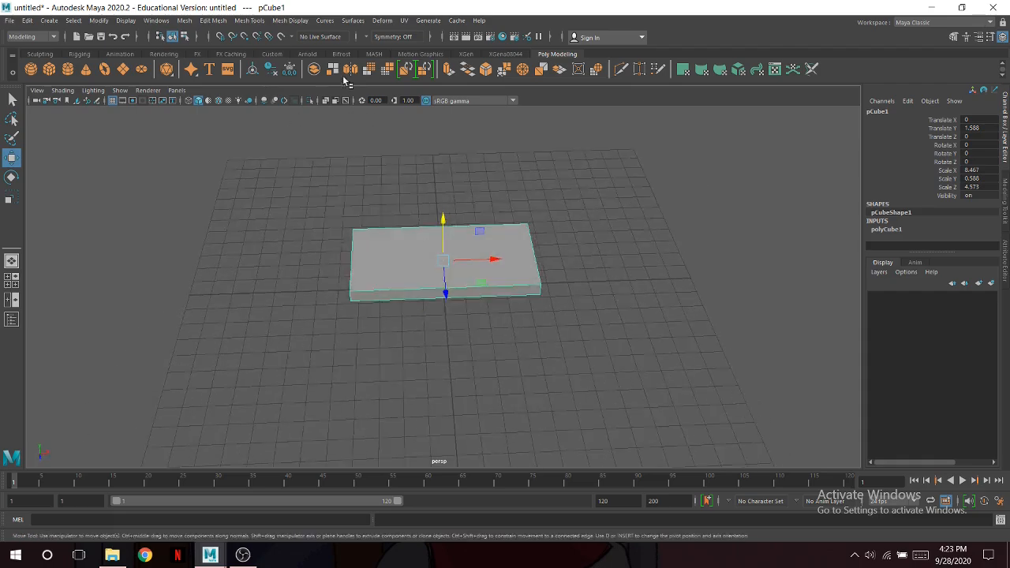
pyautogui.click(214, 21)
pyautogui.click(252, 21)
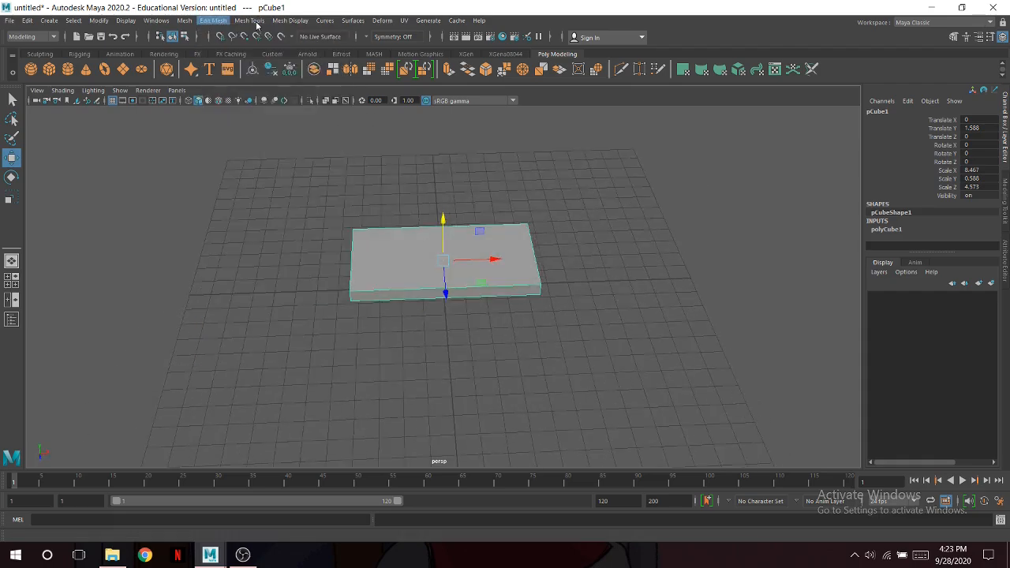
pyautogui.click(254, 21)
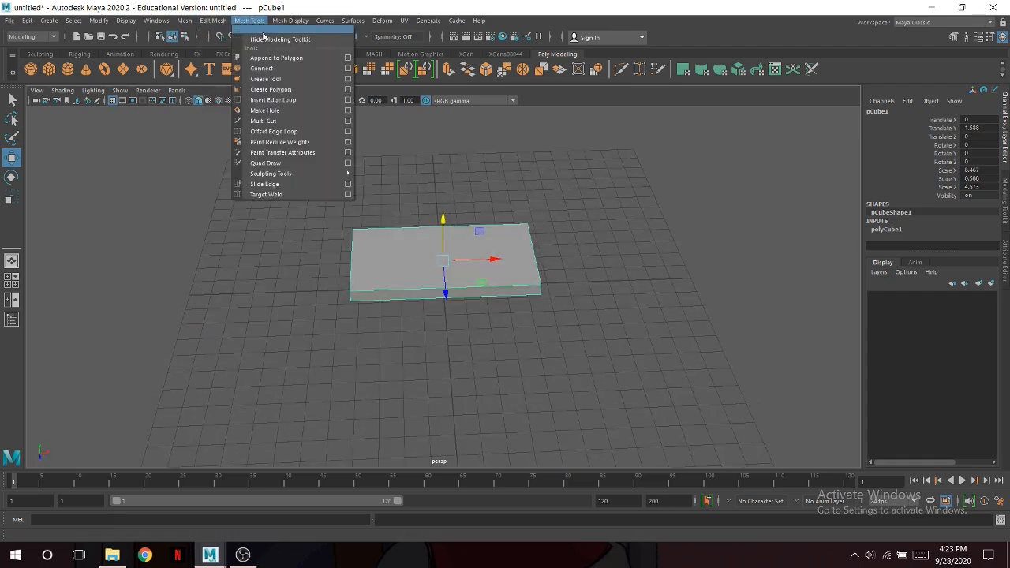
pyautogui.click(348, 99)
pyautogui.click(770, 166)
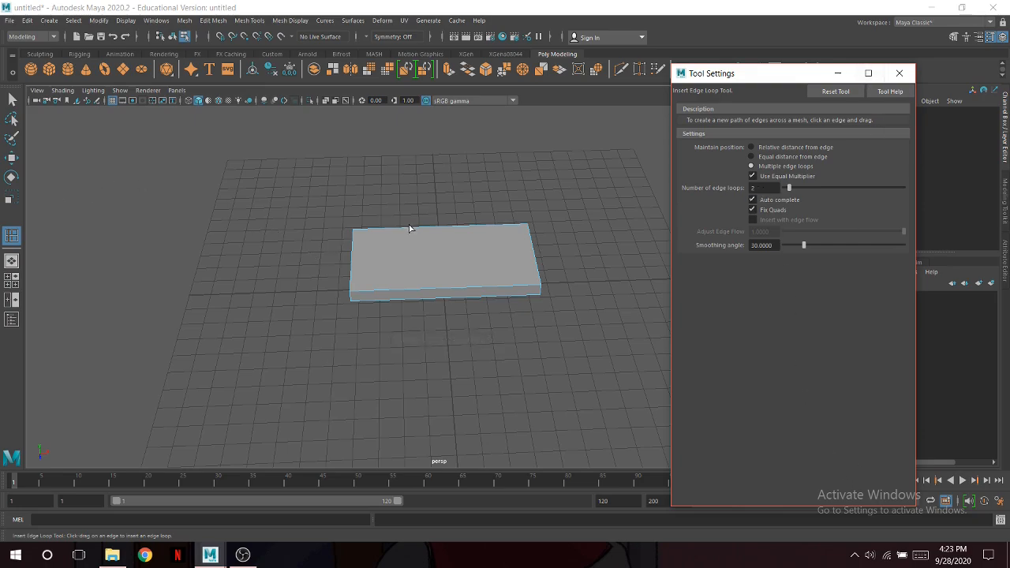
pyautogui.scroll(3, 407, 224)
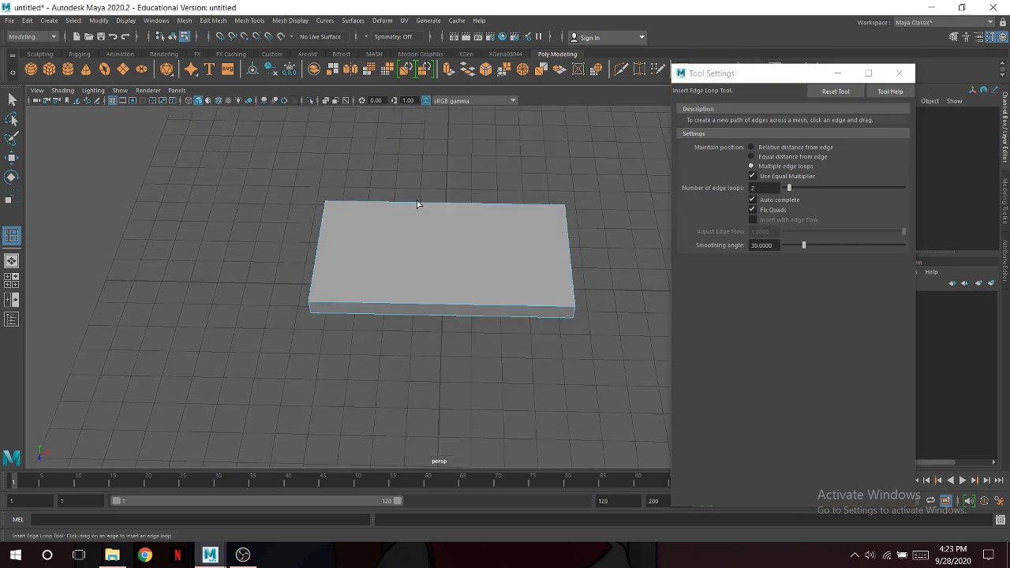
pyautogui.click(417, 204)
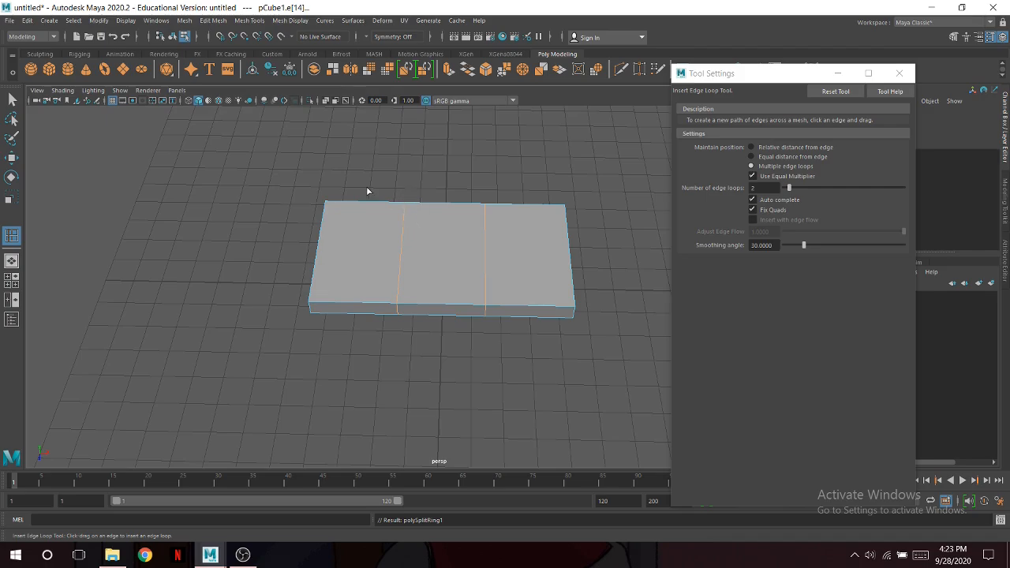
pyautogui.click(567, 220)
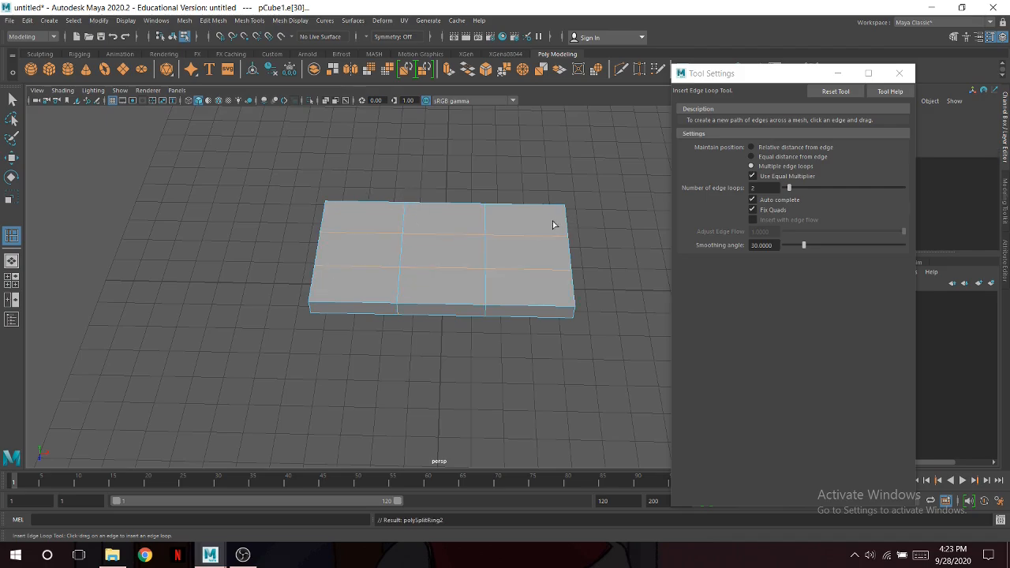
# Scale the two lengthwise edge loops apart on Z by about 2.5, bringing them close to the slab's long edges.
pyautogui.press('space')
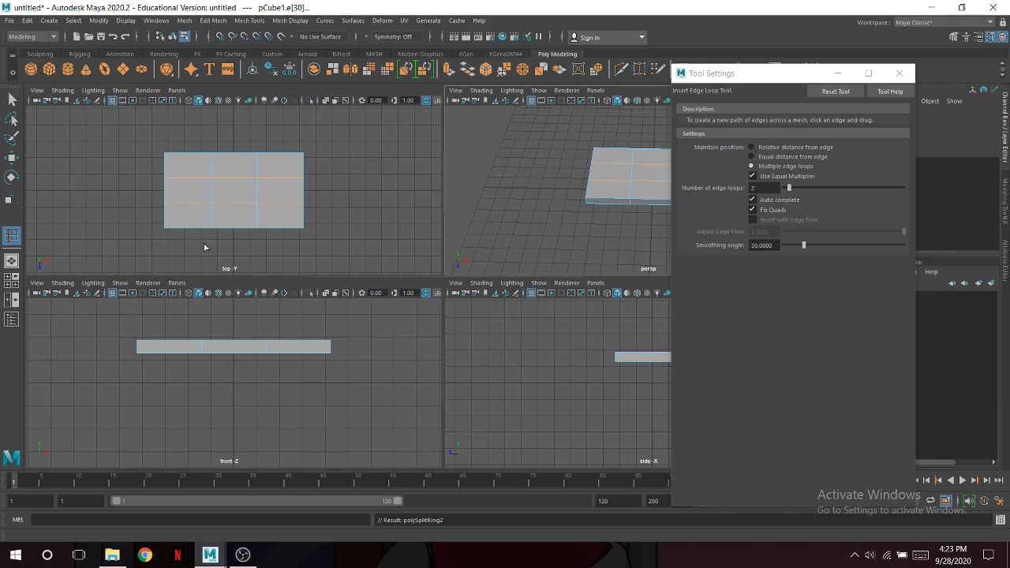
pyautogui.scroll(2, 222, 219)
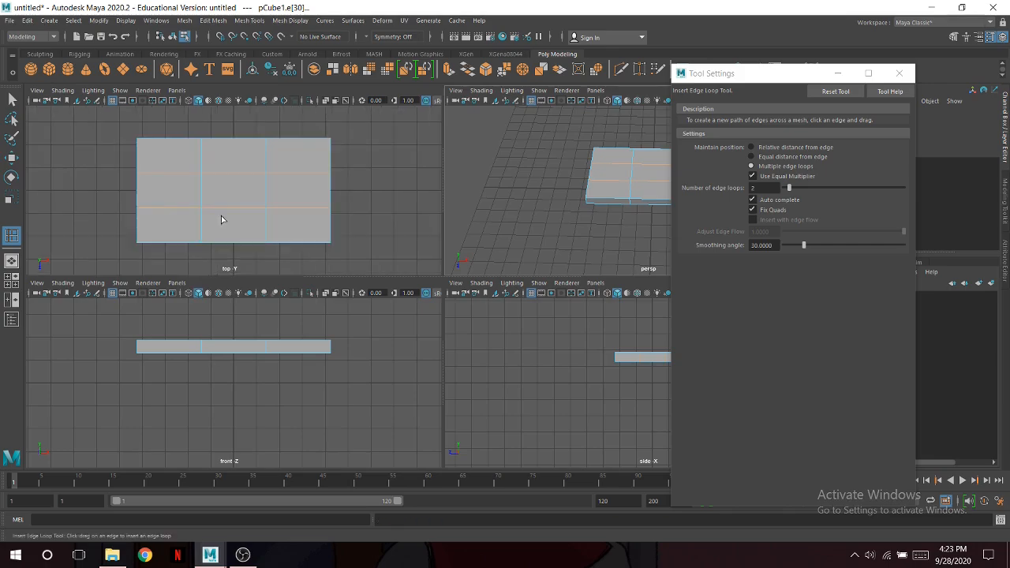
pyautogui.click(899, 73)
pyautogui.press('space')
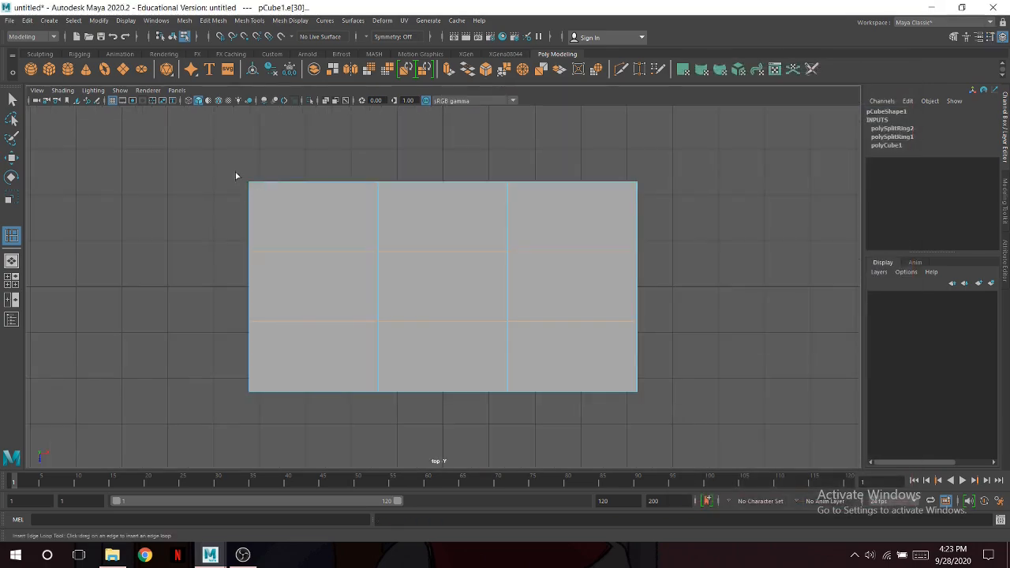
pyautogui.click(11, 198)
pyautogui.moveTo(444, 325); pyautogui.dragTo(444, 399)
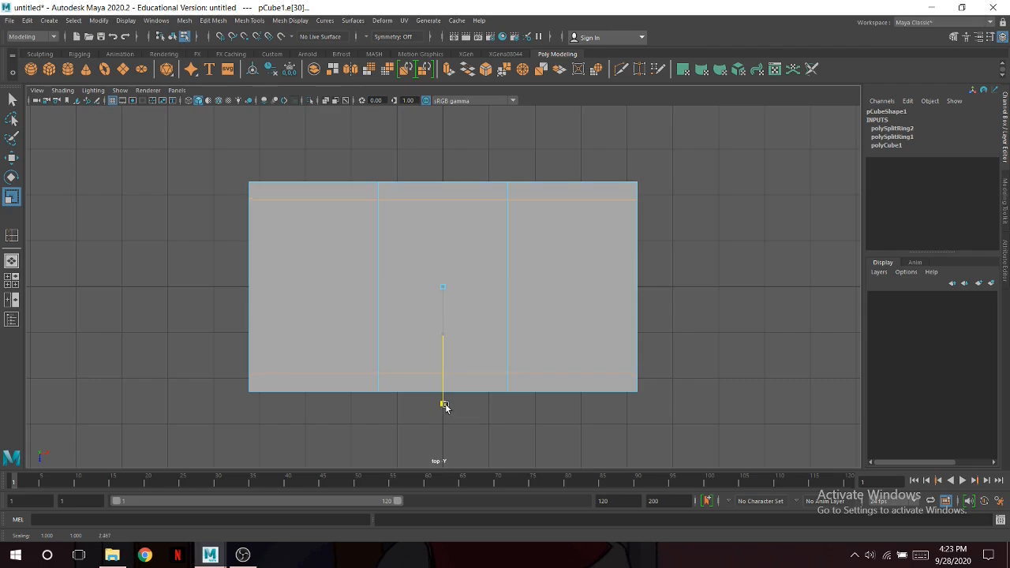
pyautogui.moveTo(444, 407); pyautogui.dragTo(444, 406)
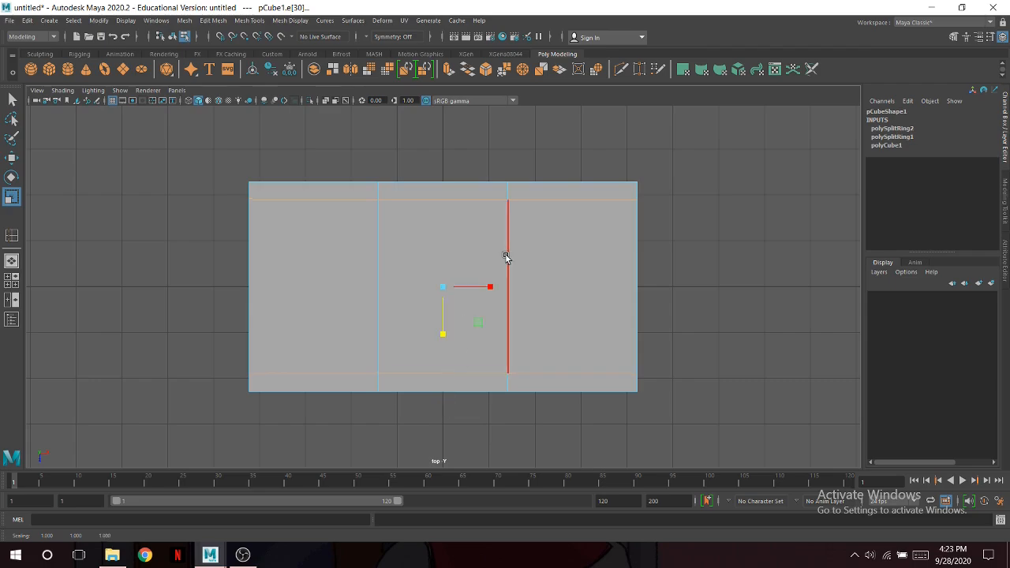
# Select the two crosswise edge loops and scale them apart on X until they sit near the slab's short ends.
pyautogui.moveTo(413, 233); pyautogui.dragTo(411, 203, button='right')
pyautogui.click(379, 233)
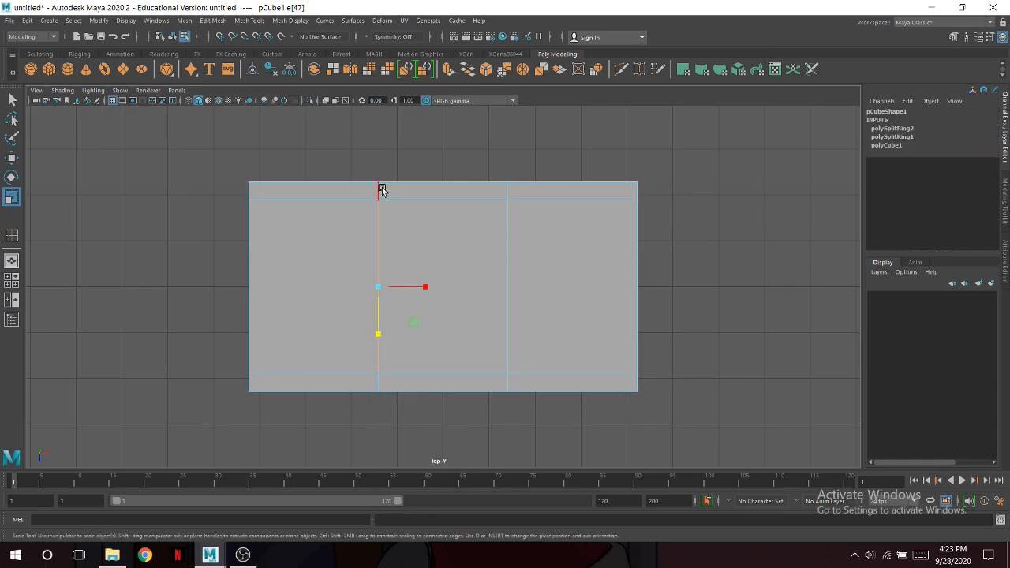
pyautogui.keyDown('shift'); pyautogui.click(510, 262); pyautogui.keyUp('shift')
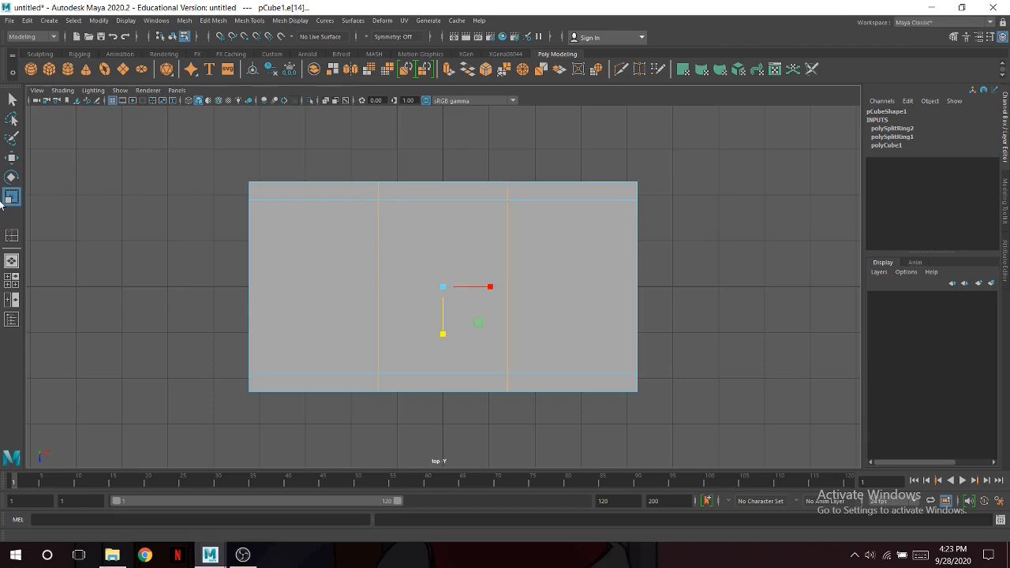
pyautogui.moveTo(491, 290); pyautogui.dragTo(564, 291)
# Select the two lengthwise edge loops and scale them slightly inward on Z by about 0.9.
pyautogui.moveTo(520, 224); pyautogui.dragTo(524, 199, button='right')
pyautogui.click(536, 202)
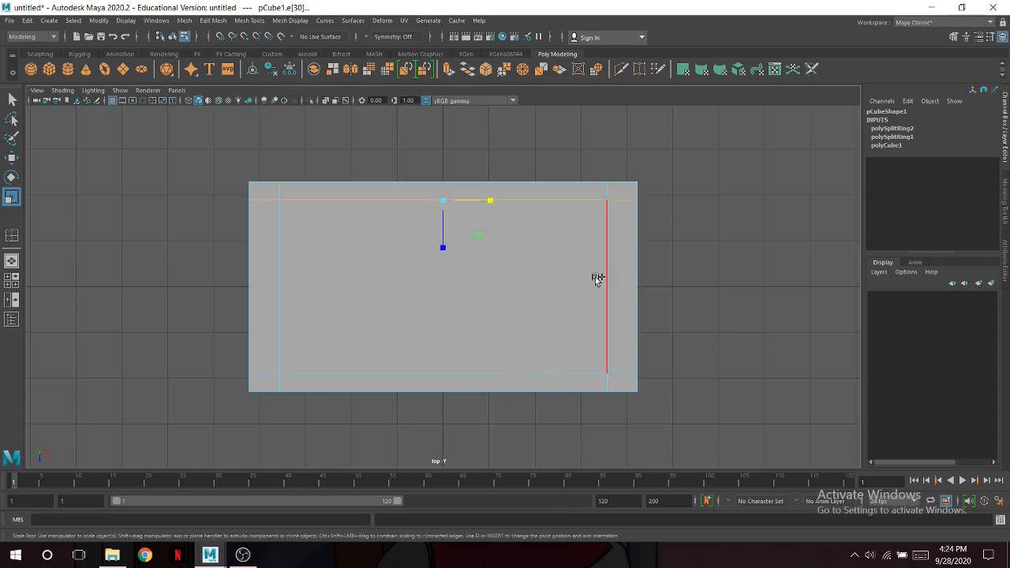
pyautogui.keyDown('shift'); pyautogui.click(620, 375); pyautogui.keyUp('shift')
pyautogui.moveTo(445, 334); pyautogui.dragTo(445, 330)
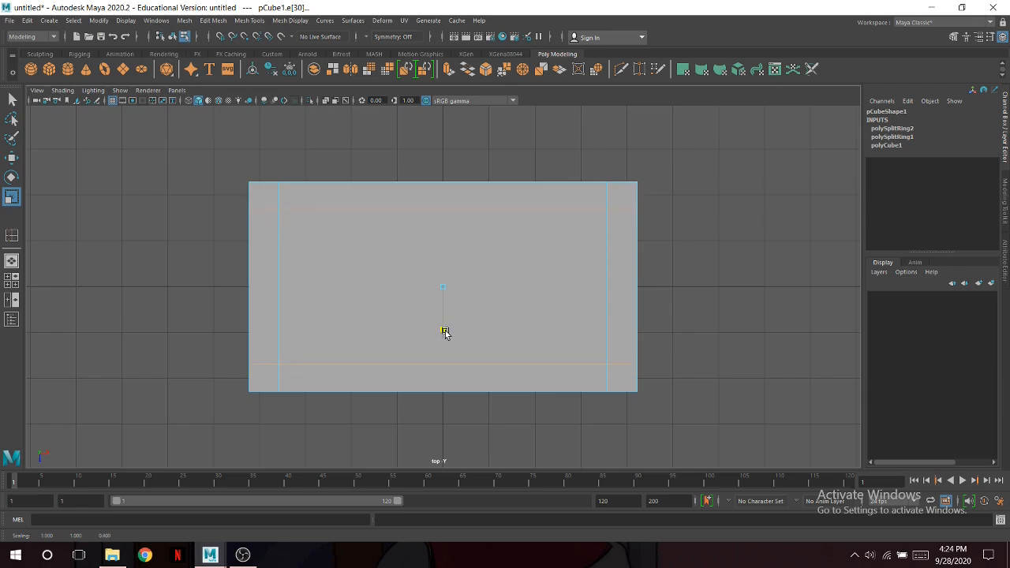
# Return to object mode and raise the slab to a Translate Y of about 3.12.
pyautogui.press('space')
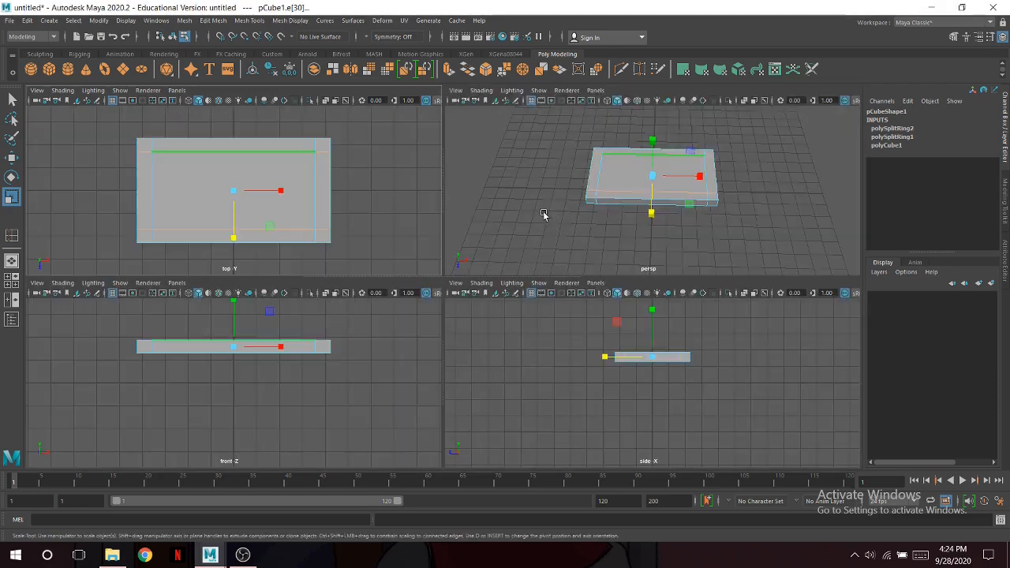
pyautogui.press('space')
pyautogui.keyDown('alt'); pyautogui.moveTo(560, 228); pyautogui.dragTo(501, 242); pyautogui.keyUp('alt')
pyautogui.moveTo(501, 241)
pyautogui.mouseDown(button='right')
pyautogui.moveTo(534, 230)
pyautogui.moveTo(498, 270)
pyautogui.moveTo(472, 242)
pyautogui.moveTo(504, 226)
pyautogui.mouseUp(button='right')
pyautogui.click(14, 162)
pyautogui.moveTo(456, 213); pyautogui.dragTo(456, 173)
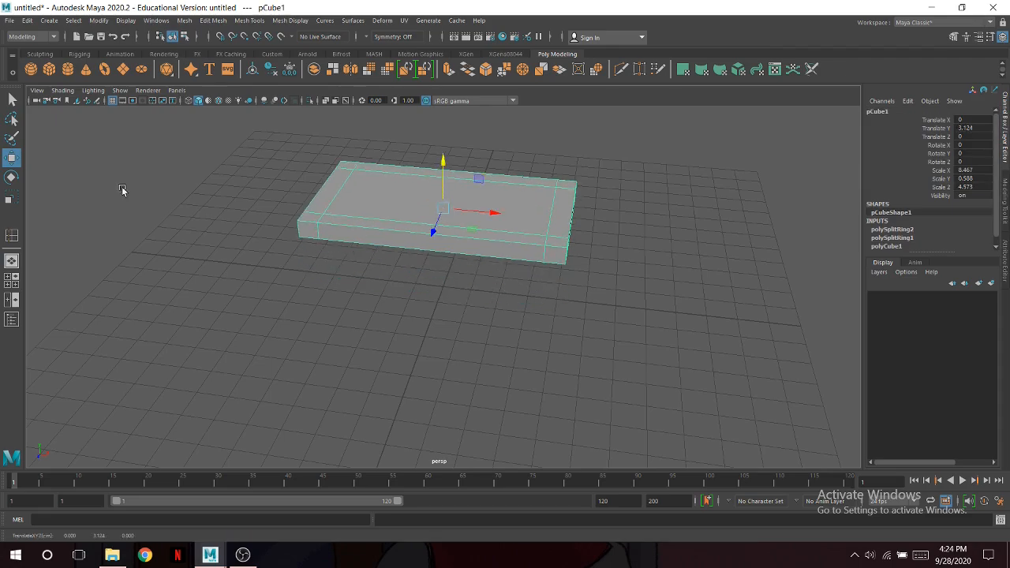
# Extrude the four corner faces on the slab's underside downward about 1.9 units to form the table legs.
pyautogui.moveTo(484, 191); pyautogui.dragTo(508, 225, button='right')
pyautogui.keyDown('alt'); pyautogui.moveTo(494, 222); pyautogui.dragTo(508, 252); pyautogui.keyUp('alt')
pyautogui.scroll(4, 536, 189)
pyautogui.click(623, 180)
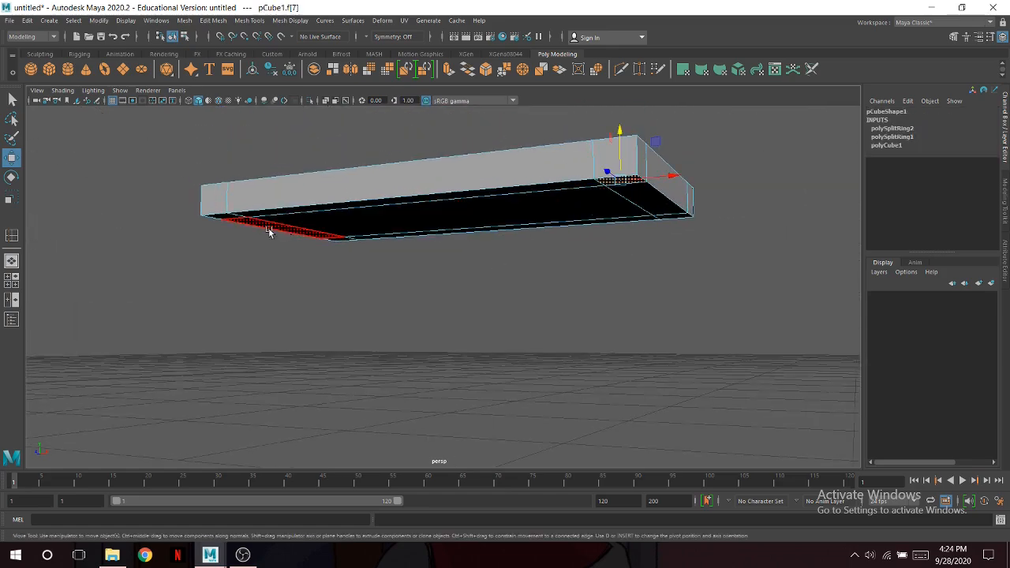
pyautogui.keyDown('shift'); pyautogui.click(221, 219); pyautogui.keyUp('shift')
pyautogui.keyDown('shift'); pyautogui.click(341, 239); pyautogui.keyUp('shift')
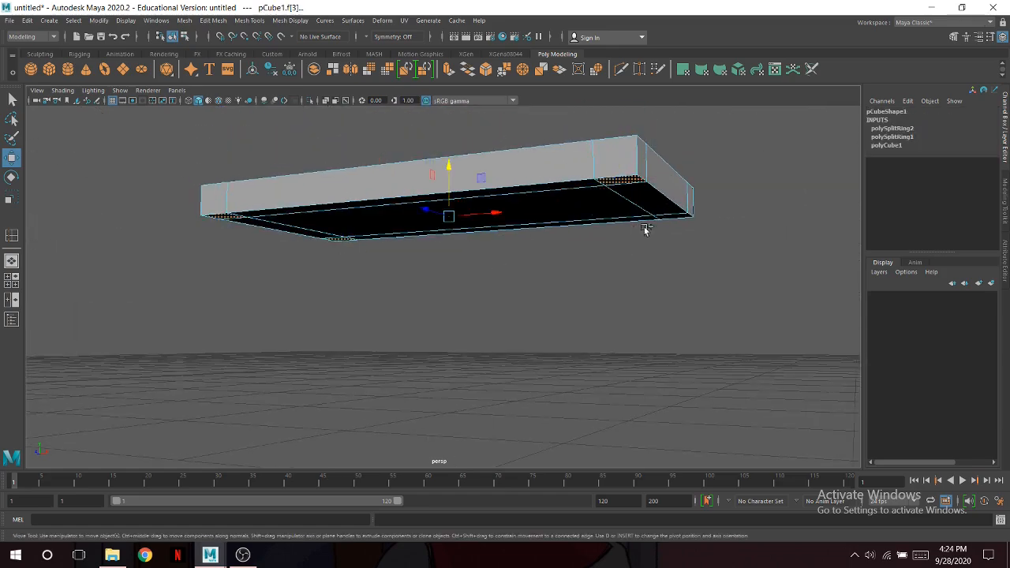
pyautogui.keyDown('shift'); pyautogui.click(671, 217); pyautogui.keyUp('shift')
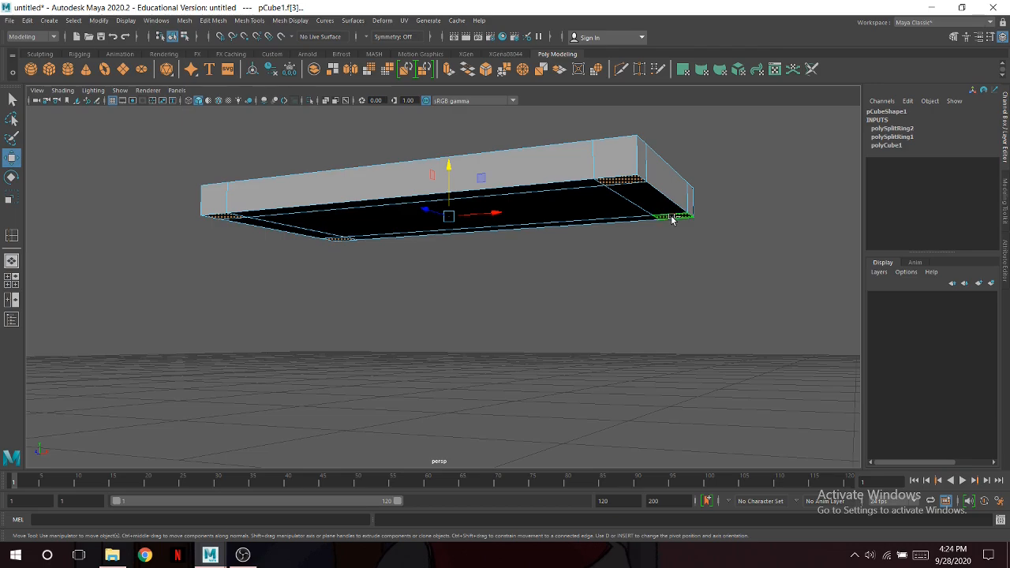
pyautogui.click(450, 72)
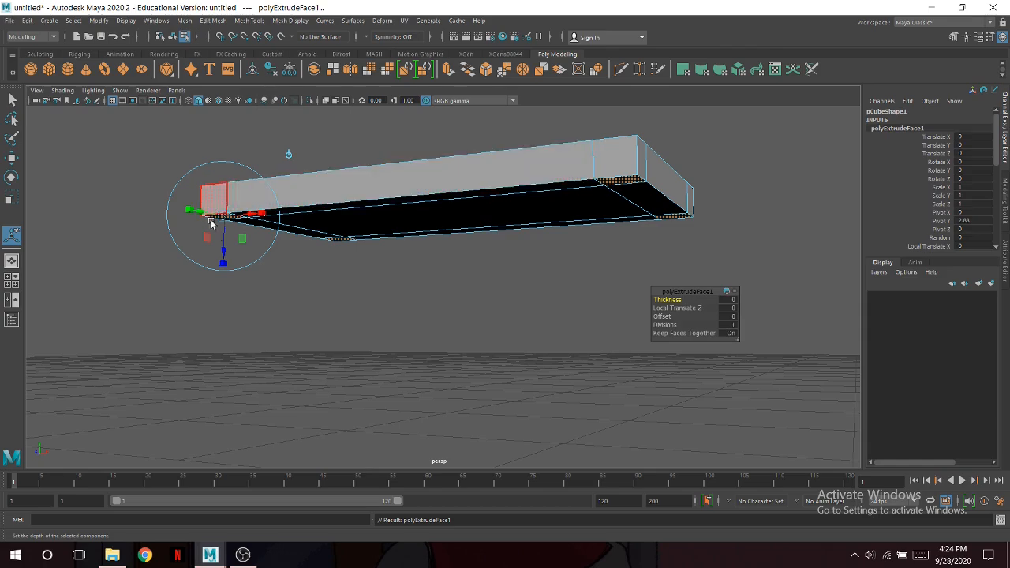
pyautogui.moveTo(227, 253); pyautogui.dragTo(223, 338)
pyautogui.keyDown('alt'); pyautogui.moveTo(560, 192); pyautogui.dragTo(553, 242); pyautogui.keyUp('alt')
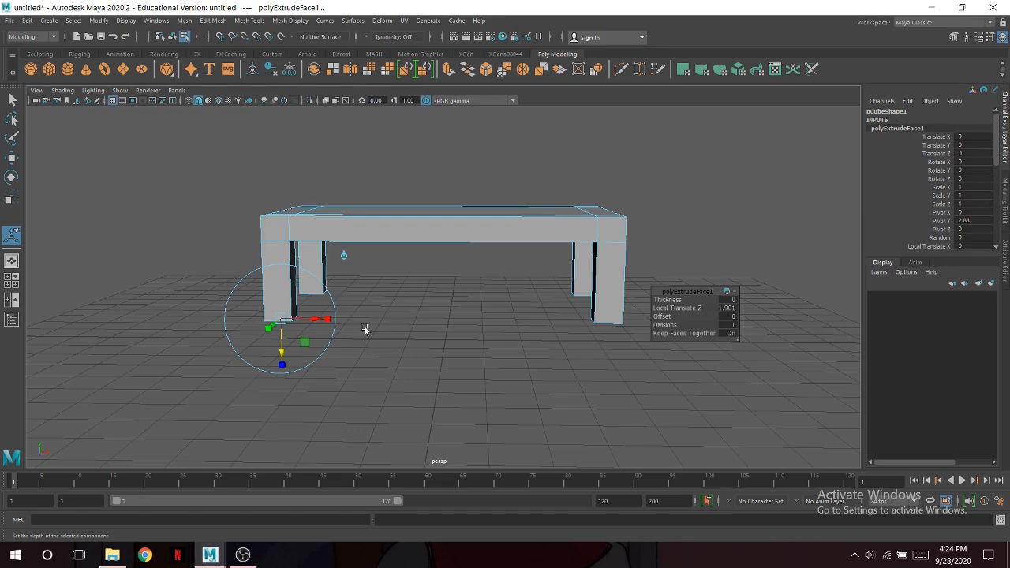
# Shorten the leg extrusion to a Local Translate Z of about 1.46.
pyautogui.press('space')
pyautogui.moveTo(145, 403); pyautogui.dragTo(145, 395)
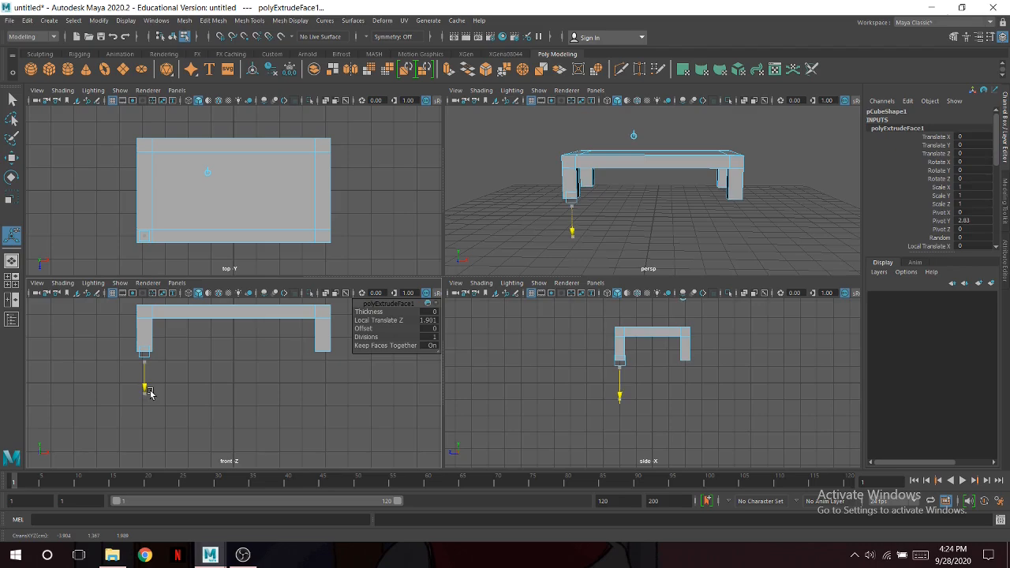
pyautogui.moveTo(150, 391); pyautogui.dragTo(150, 393)
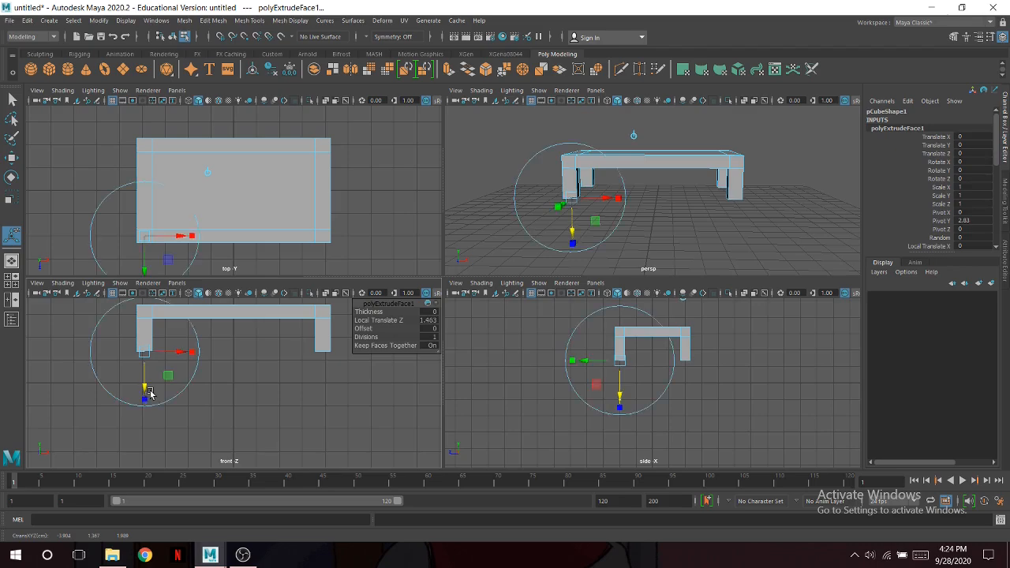
# Switch to vertex mode and uniformly scale in the bottom vertices of the front-left and back-left legs to taper them.
pyautogui.moveTo(235, 334); pyautogui.dragTo(183, 283, button='right')
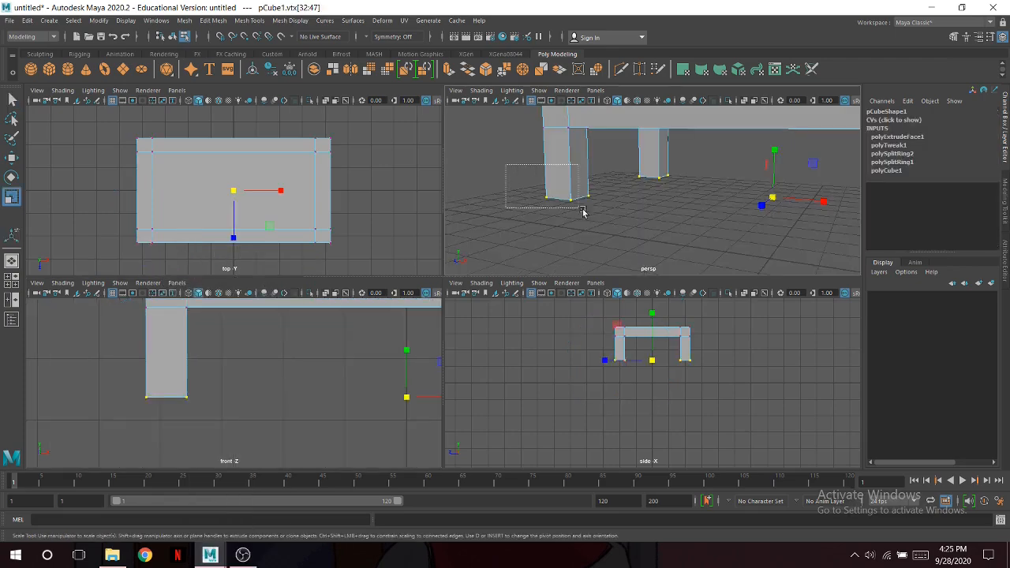
pyautogui.moveTo(511, 173); pyautogui.dragTo(561, 202)
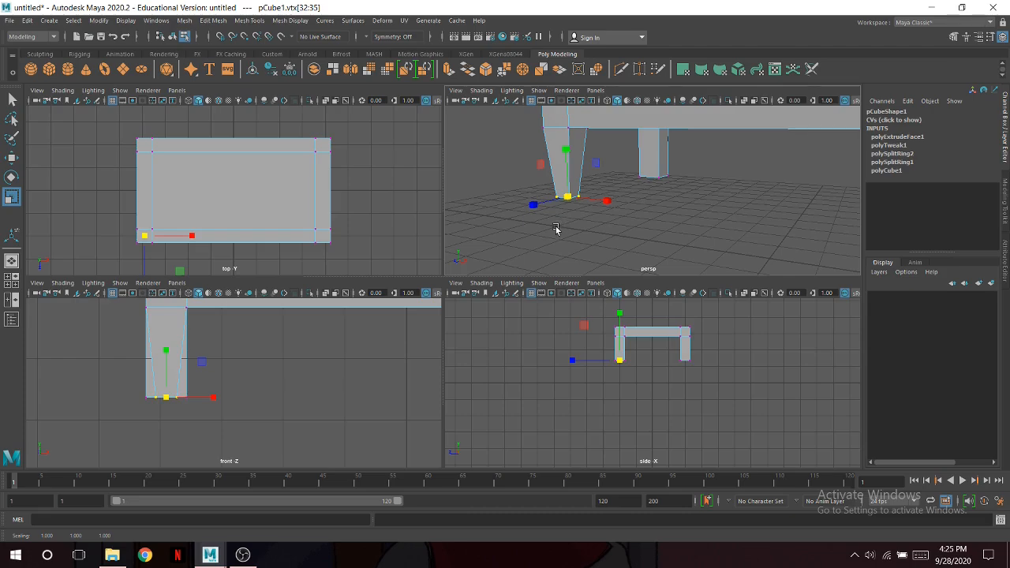
pyautogui.moveTo(622, 163); pyautogui.dragTo(710, 197)
pyautogui.moveTo(169, 400); pyautogui.dragTo(155, 407)
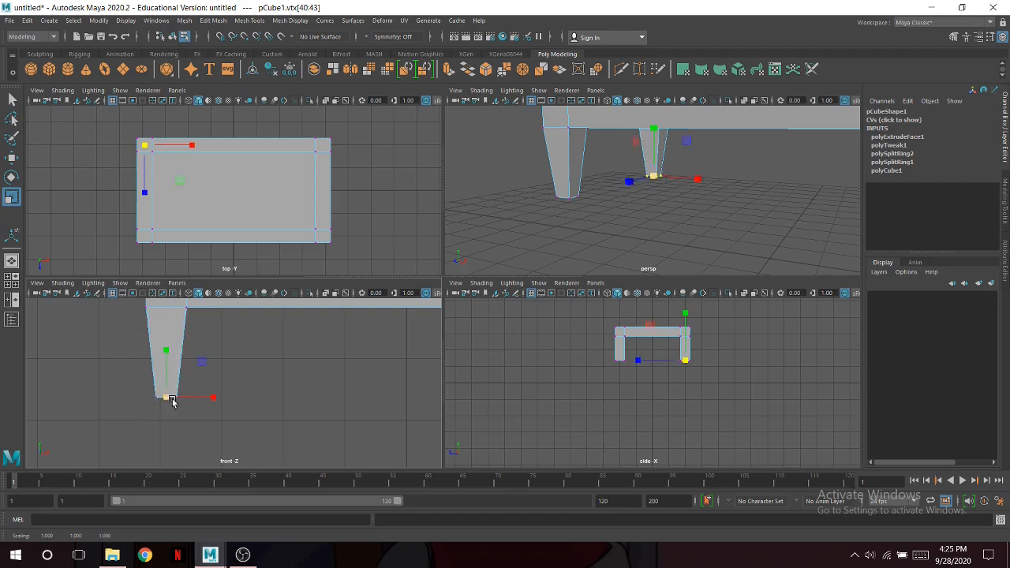
# Taper the front-right leg by uniformly scaling its bottom vertices to about 0.57.
pyautogui.keyDown('alt'); pyautogui.moveTo(347, 370); pyautogui.dragTo(255, 370, button='middle'); pyautogui.keyUp('alt')
pyautogui.scroll(-3, 758, 215)
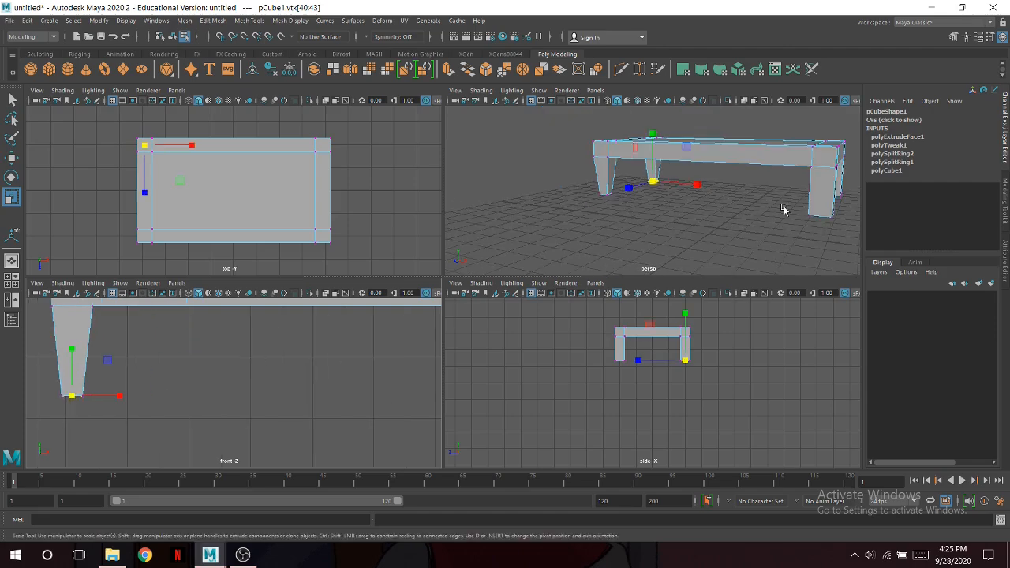
pyautogui.keyDown('alt'); pyautogui.moveTo(786, 210); pyautogui.dragTo(649, 226, button='middle'); pyautogui.keyUp('alt')
pyautogui.scroll(4, 689, 371)
pyautogui.keyDown('alt'); pyautogui.moveTo(686, 367); pyautogui.dragTo(659, 434, button='middle'); pyautogui.keyUp('alt')
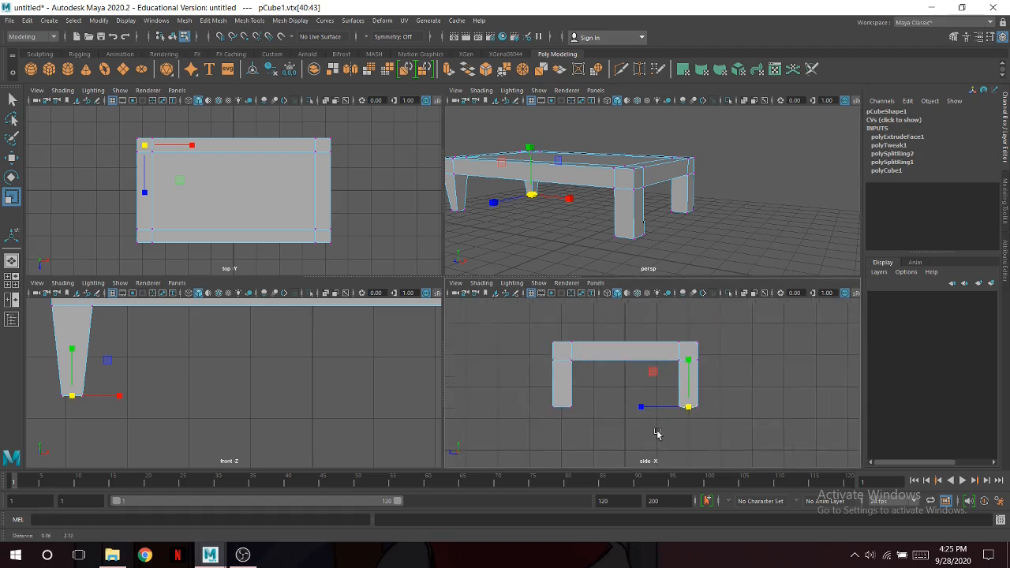
pyautogui.scroll(3, 681, 394)
pyautogui.moveTo(595, 225); pyautogui.dragTo(691, 262)
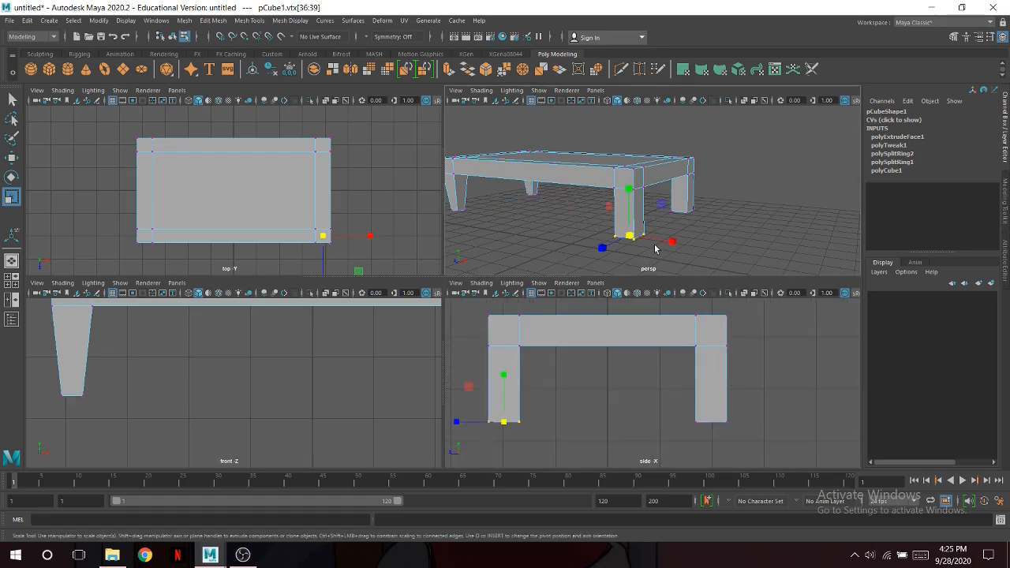
pyautogui.moveTo(632, 239); pyautogui.dragTo(626, 239)
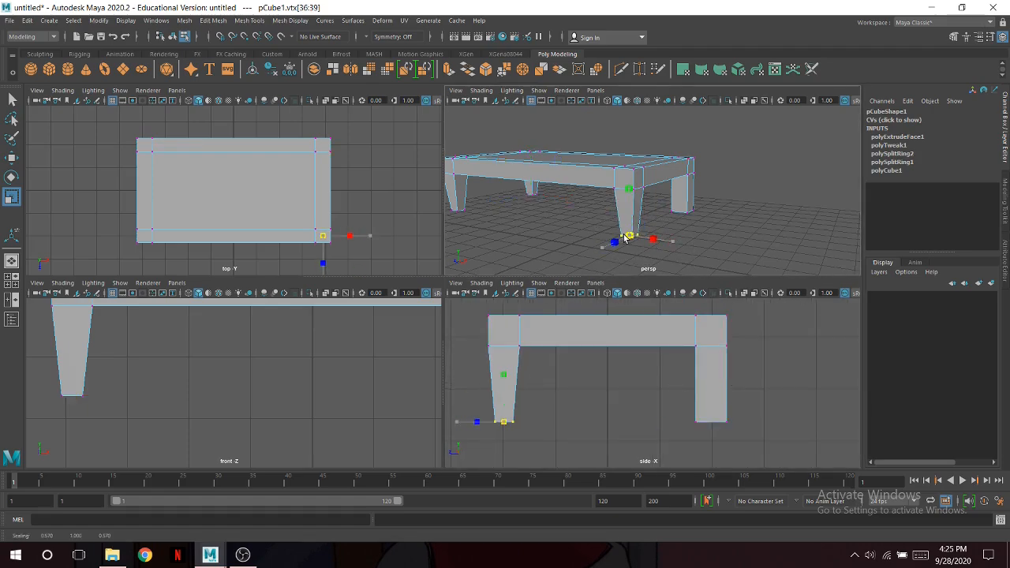
pyautogui.press('w')
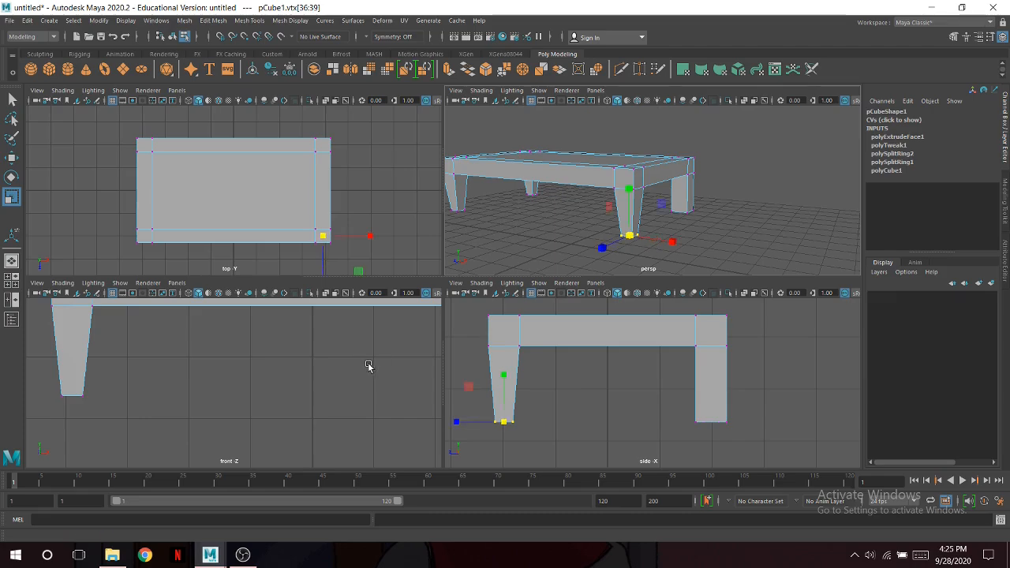
pyautogui.keyDown('alt'); pyautogui.moveTo(324, 375); pyautogui.dragTo(268, 388, button='middle'); pyautogui.keyUp('alt')
pyautogui.scroll(-6, 270, 386)
pyautogui.scroll(2, 275, 383)
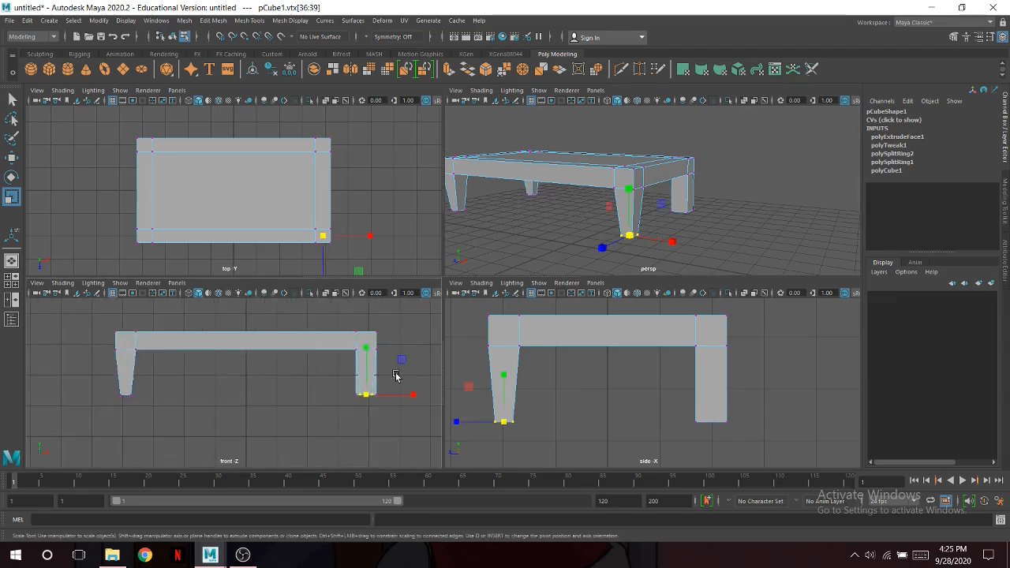
pyautogui.scroll(3, 418, 376)
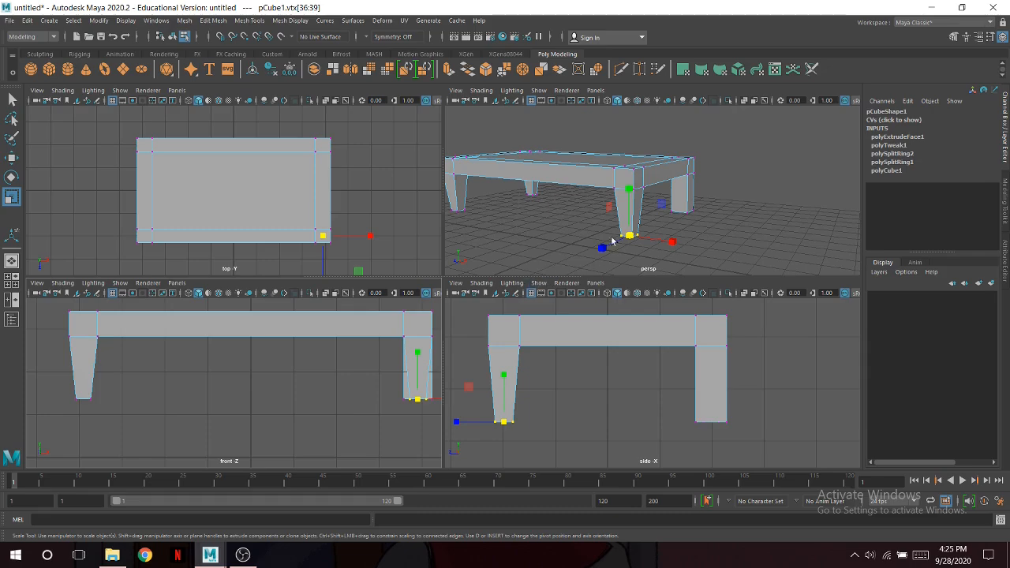
pyautogui.moveTo(630, 239); pyautogui.dragTo(632, 238)
# Taper the back-right leg by uniformly scaling its bottom vertices inward to match the other legs.
pyautogui.moveTo(716, 195); pyautogui.dragTo(652, 230)
pyautogui.scroll(4, 709, 217)
pyautogui.keyDown('alt'); pyautogui.moveTo(726, 205); pyautogui.dragTo(606, 206, button='middle'); pyautogui.keyUp('alt')
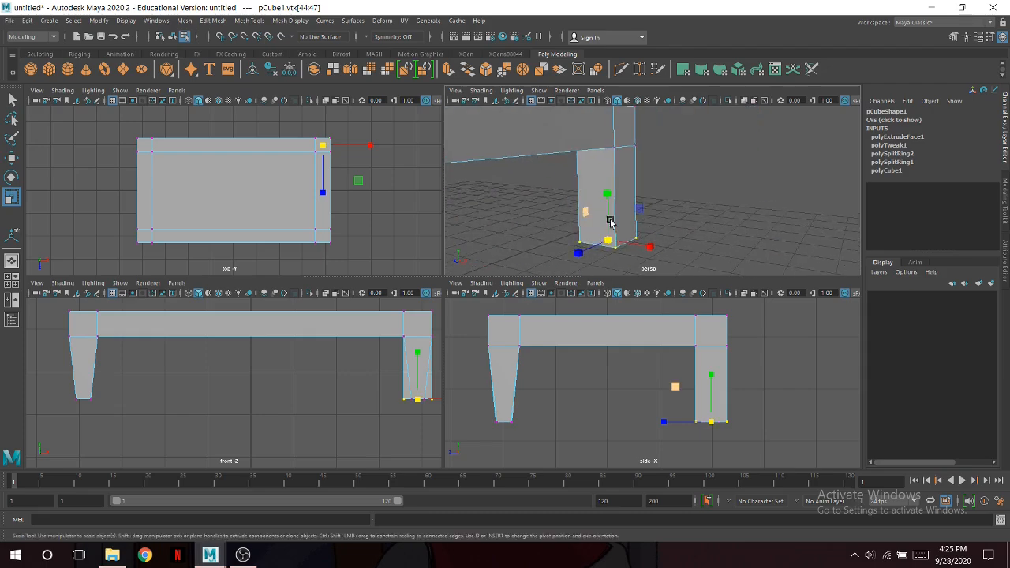
pyautogui.moveTo(608, 240); pyautogui.dragTo(597, 246)
pyautogui.scroll(3, 770, 392)
pyautogui.keyDown('alt'); pyautogui.moveTo(770, 393); pyautogui.dragTo(610, 369, button='middle'); pyautogui.keyUp('alt')
pyautogui.moveTo(581, 450); pyautogui.dragTo(581, 450)
# Return to object mode with the table selected and inspect the four tapered legs in the enlarged perspective view.
pyautogui.press('space')
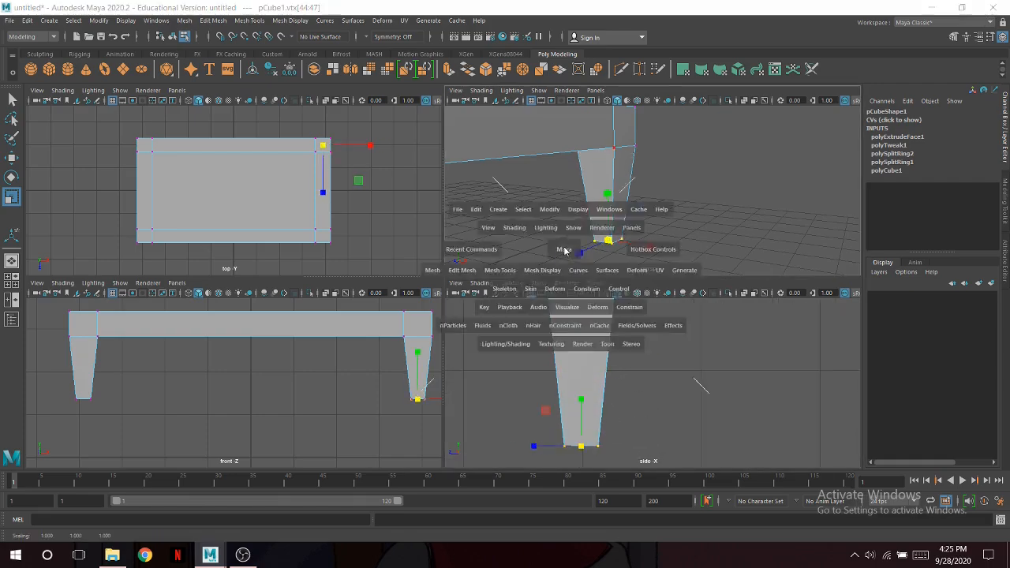
pyautogui.keyDown('alt'); pyautogui.moveTo(563, 246); pyautogui.dragTo(454, 353, button='right'); pyautogui.keyUp('alt')
pyautogui.click(488, 352)
pyautogui.keyDown('alt'); pyautogui.moveTo(488, 352); pyautogui.dragTo(469, 368); pyautogui.keyUp('alt')
pyautogui.moveTo(386, 281); pyautogui.dragTo(469, 291, button='right')
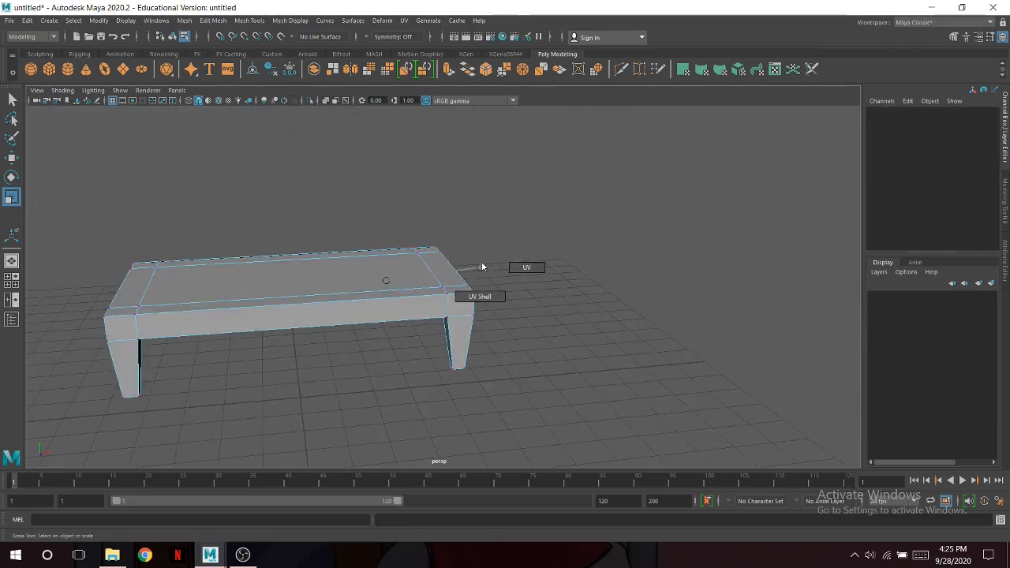
pyautogui.moveTo(412, 269); pyautogui.dragTo(442, 253, button='right')
pyautogui.keyDown('alt'); pyautogui.moveTo(472, 340); pyautogui.dragTo(359, 294); pyautogui.keyUp('alt')
pyautogui.keyDown('alt'); pyautogui.moveTo(359, 293); pyautogui.dragTo(493, 338, button='middle'); pyautogui.keyUp('alt')
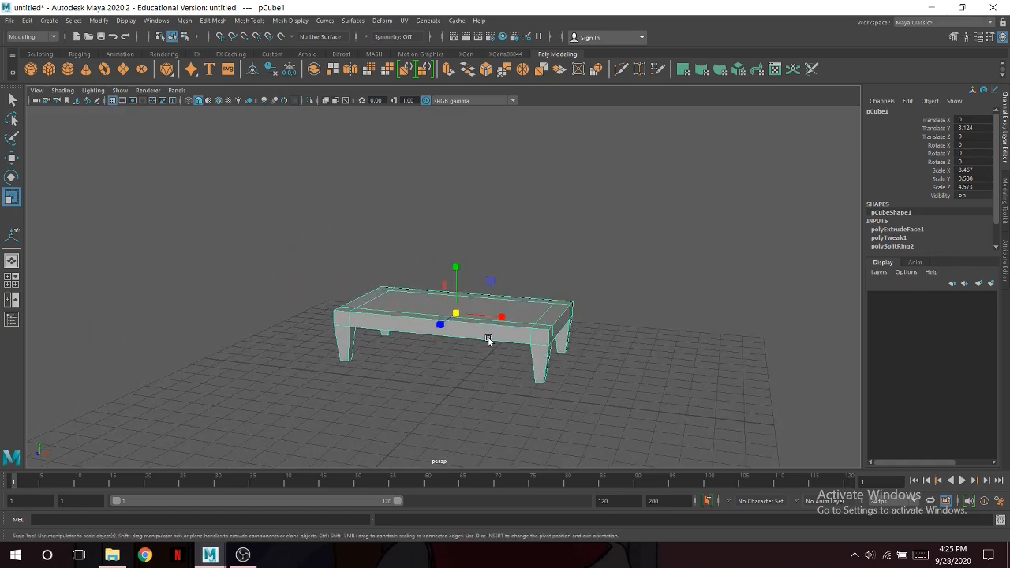
pyautogui.scroll(3, 530, 318)
pyautogui.moveTo(507, 327)
pyautogui.keyDown('alt'); pyautogui.mouseDown()
pyautogui.moveTo(524, 313)
pyautogui.moveTo(478, 297)
pyautogui.moveTo(449, 323)
pyautogui.moveTo(523, 320)
pyautogui.mouseUp(); pyautogui.keyUp('alt')
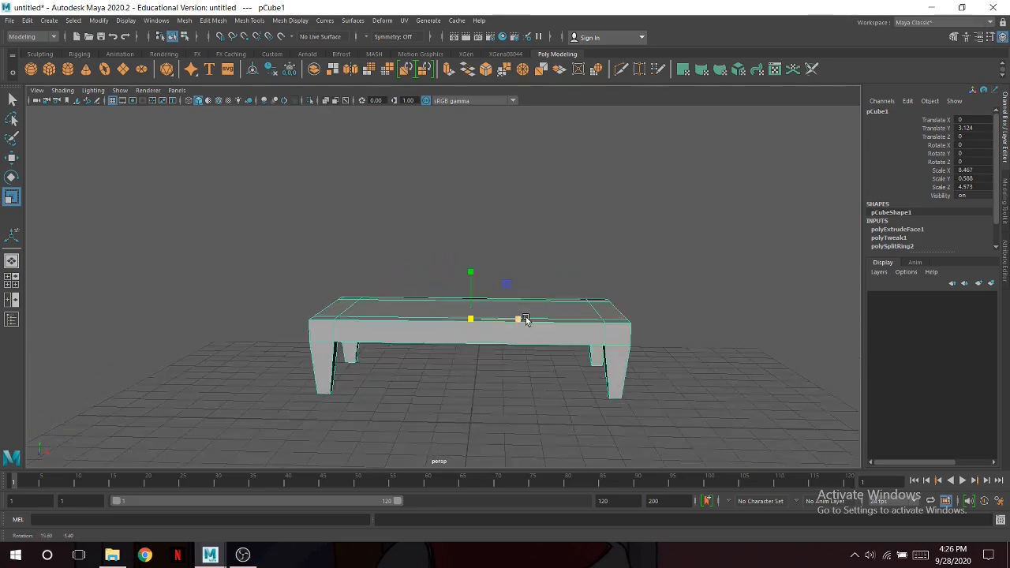
# Activate the Insert Edge Loop tool with its position option set to relative distance from edge.
pyautogui.press('space')
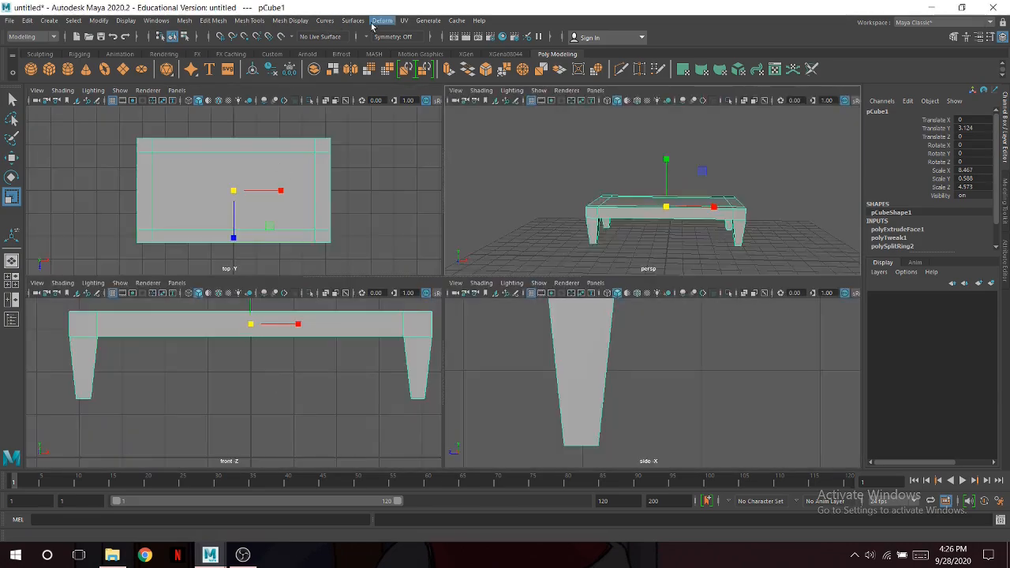
pyautogui.click(250, 21)
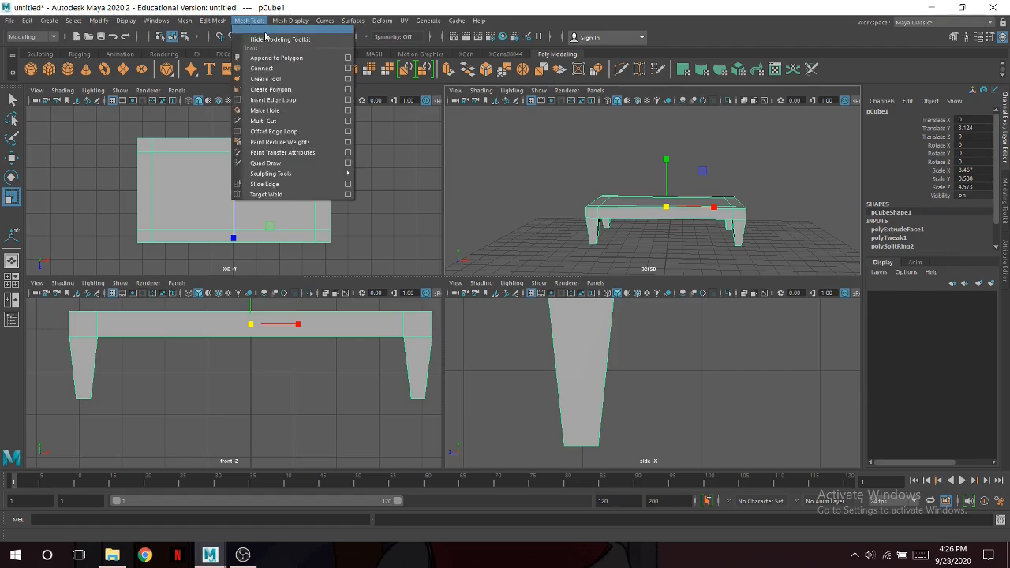
pyautogui.click(348, 100)
pyautogui.click(751, 148)
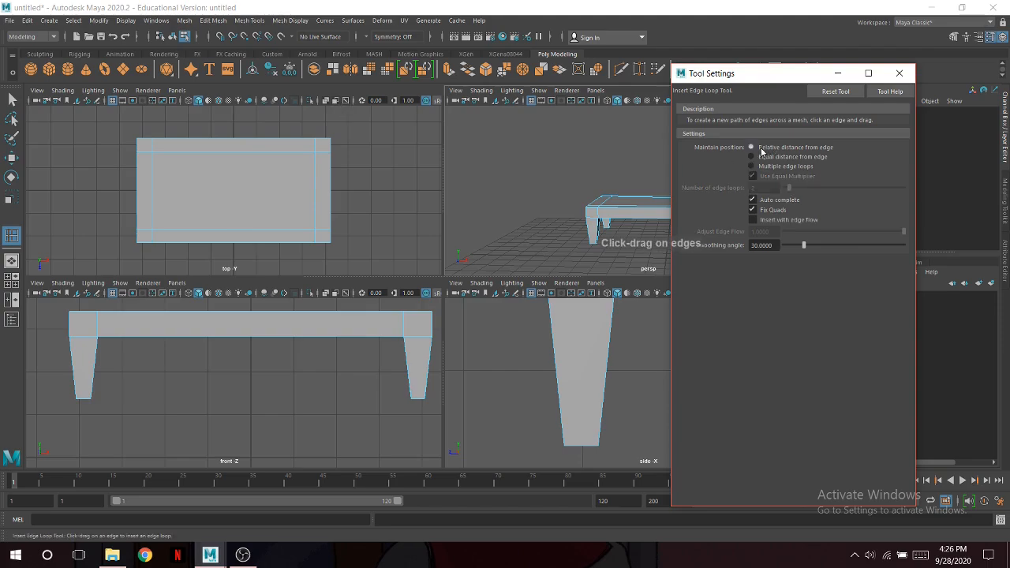
pyautogui.click(899, 73)
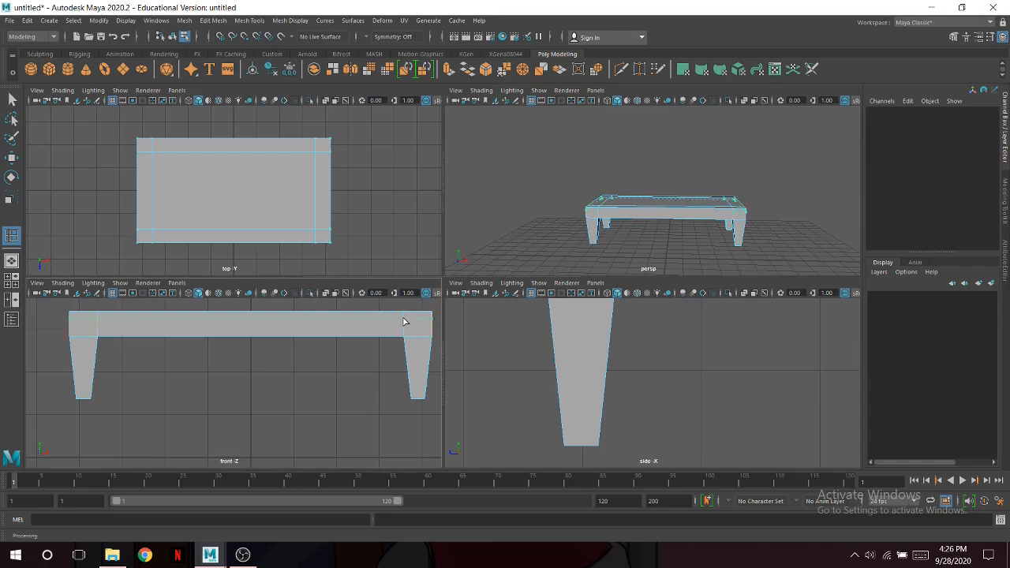
# Insert two horizontal edge loops around the tabletop's sides, one near the upper edge and one near the lower edge.
pyautogui.click(405, 322)
pyautogui.click(405, 319)
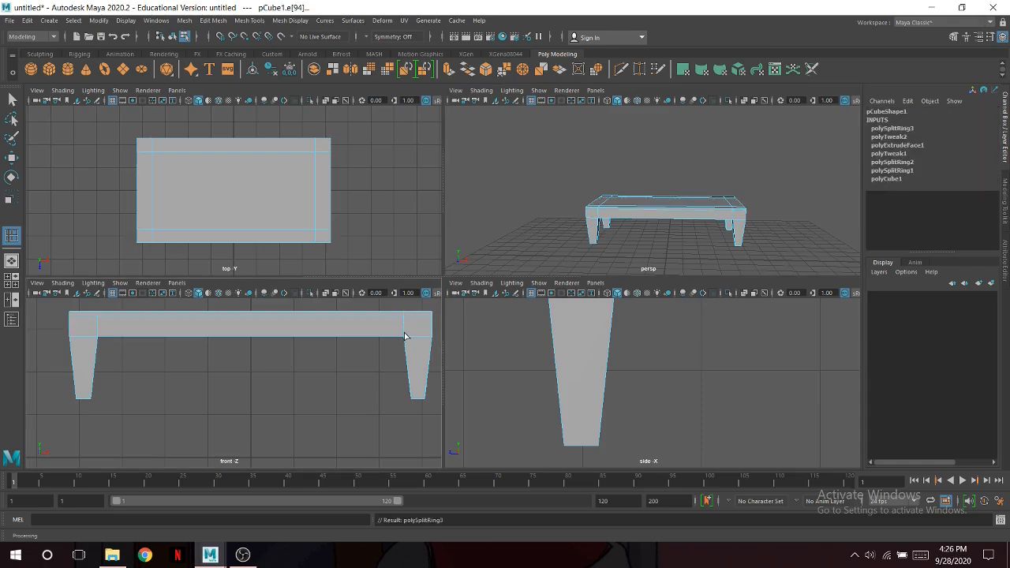
pyautogui.click(405, 334)
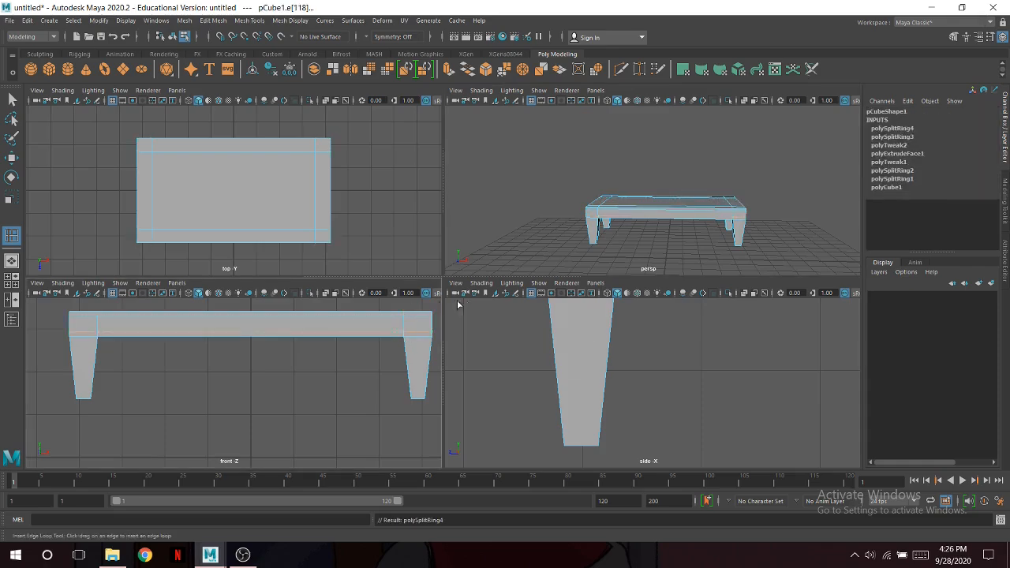
pyautogui.moveTo(672, 206)
pyautogui.keyDown('alt'); pyautogui.mouseDown()
pyautogui.moveTo(668, 235)
pyautogui.moveTo(670, 187)
pyautogui.mouseUp(); pyautogui.keyUp('alt')
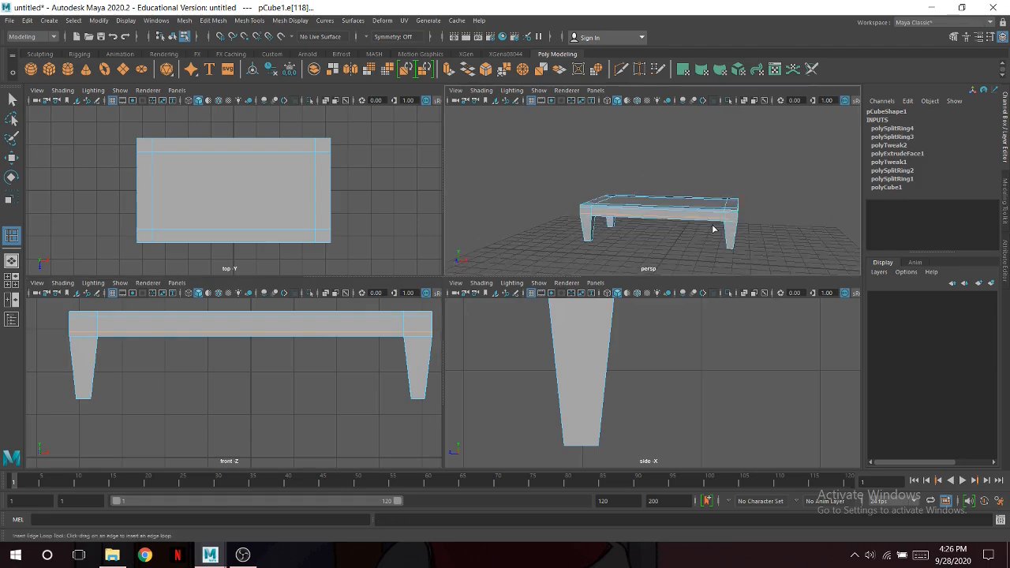
pyautogui.scroll(2, 670, 187)
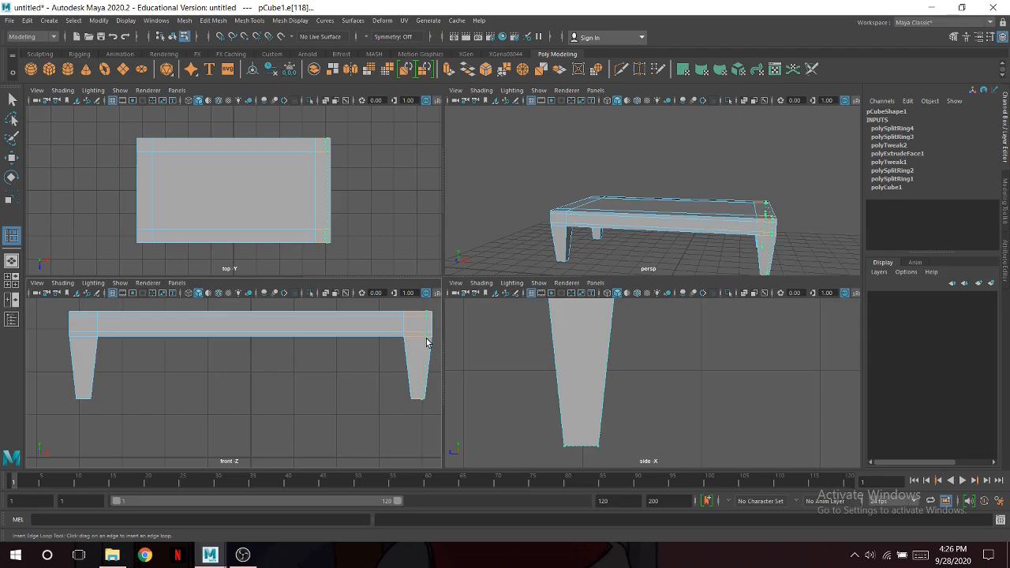
# In the front view, insert edge loops near the outer and inner edges of the right legs, redoing the inner one.
pyautogui.click(426, 342)
pyautogui.moveTo(409, 341); pyautogui.dragTo(406, 341)
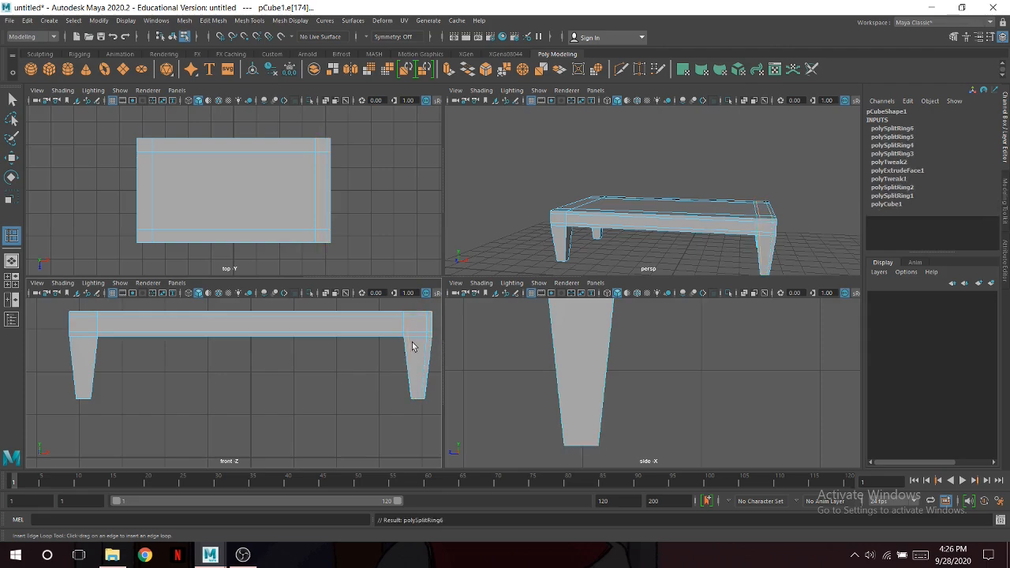
pyautogui.hotkey('ctrl', 'z')
pyautogui.scroll(2, 412, 345)
pyautogui.keyDown('alt'); pyautogui.moveTo(415, 337); pyautogui.dragTo(334, 371, button='middle'); pyautogui.keyUp('alt')
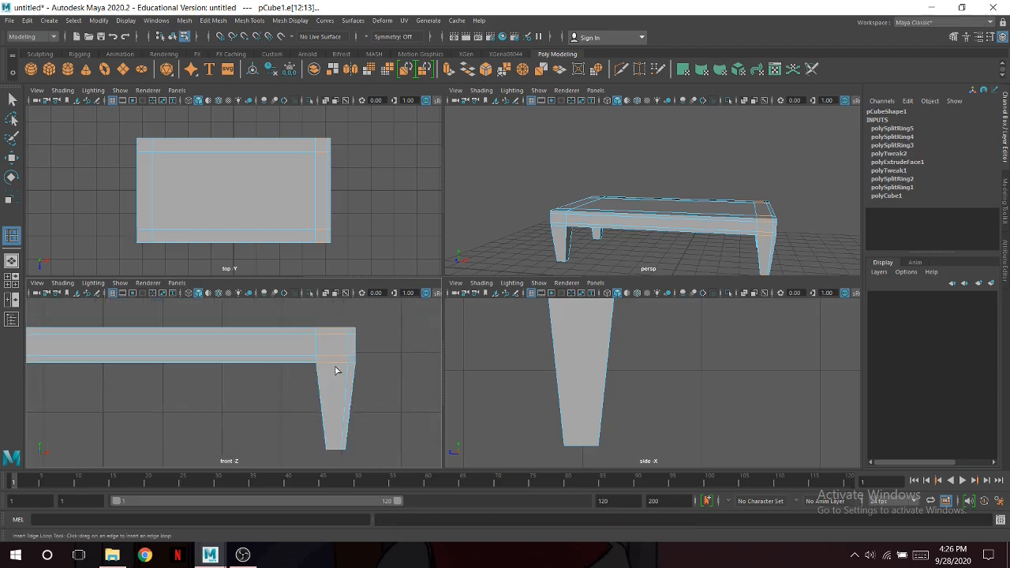
pyautogui.press('space')
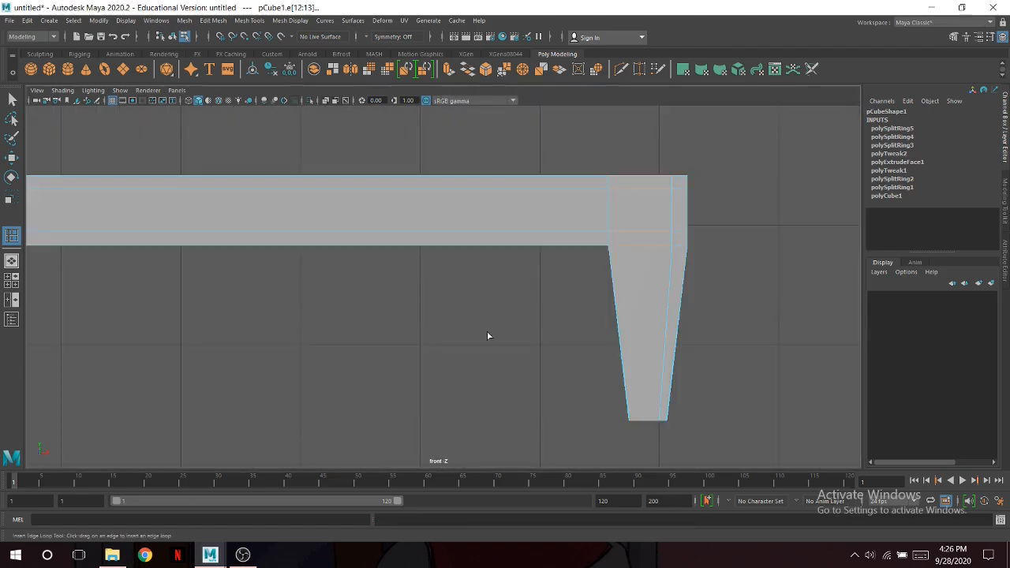
pyautogui.click(621, 249)
pyautogui.scroll(-2, 433, 324)
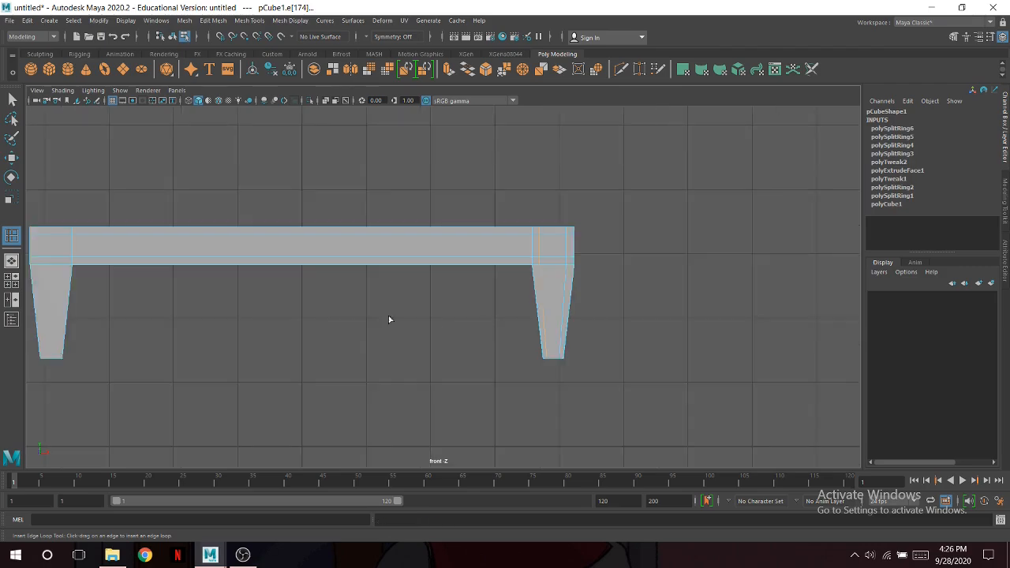
# In the front view, insert edge loops near the outer and inner edges of the left legs.
pyautogui.press('a')
pyautogui.scroll(1, 183, 260)
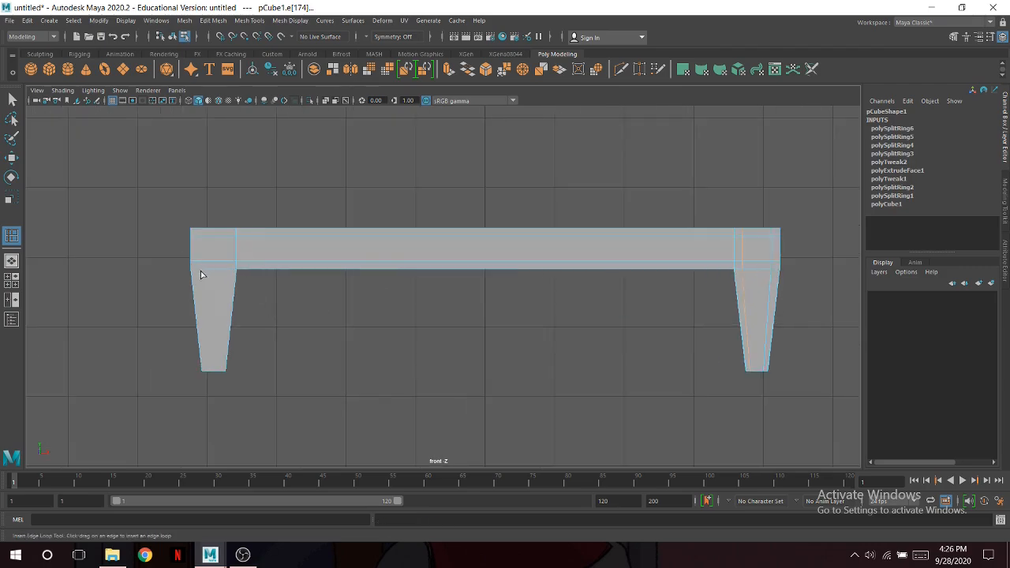
pyautogui.moveTo(200, 272); pyautogui.dragTo(230, 272)
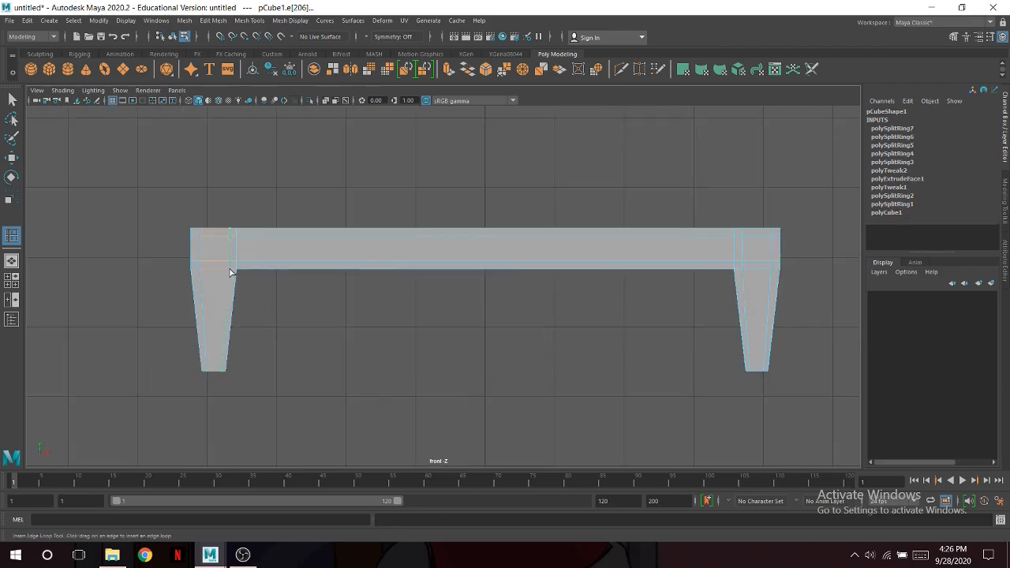
pyautogui.click(228, 273)
# In the side view, insert edge loops near the outer and inner edges of the left-hand leg.
pyautogui.press('space')
pyautogui.keyDown('alt'); pyautogui.moveTo(460, 303); pyautogui.dragTo(629, 336); pyautogui.keyUp('alt')
pyautogui.scroll(-5, 629, 336)
pyautogui.scroll(3, 615, 352)
pyautogui.keyDown('alt'); pyautogui.moveTo(630, 350); pyautogui.dragTo(708, 337, button='middle'); pyautogui.keyUp('alt')
pyautogui.keyDown('alt'); pyautogui.moveTo(655, 215); pyautogui.dragTo(597, 299); pyautogui.keyUp('alt')
pyautogui.keyDown('alt'); pyautogui.moveTo(707, 218); pyautogui.dragTo(616, 237); pyautogui.keyUp('alt')
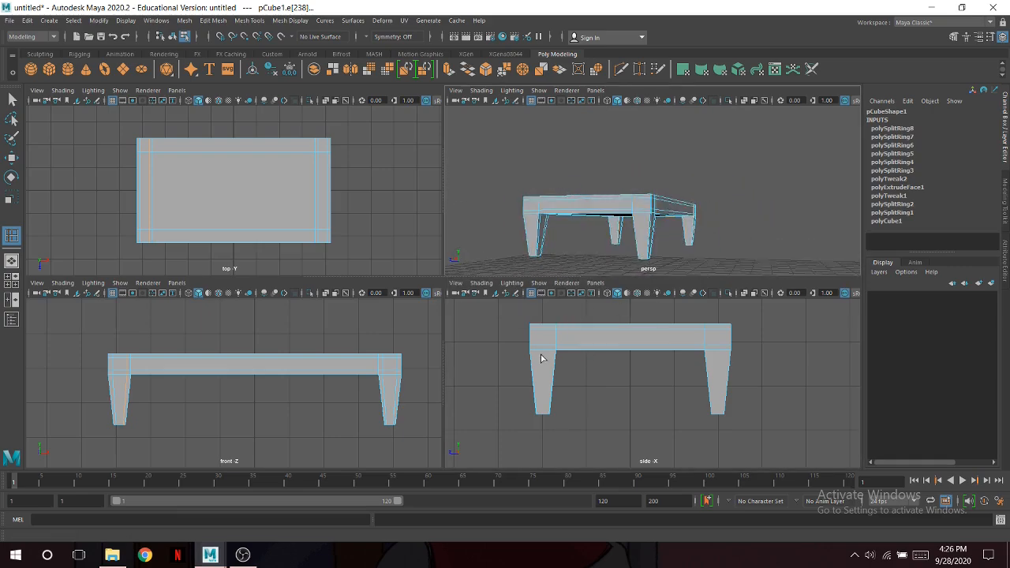
pyautogui.click(535, 355)
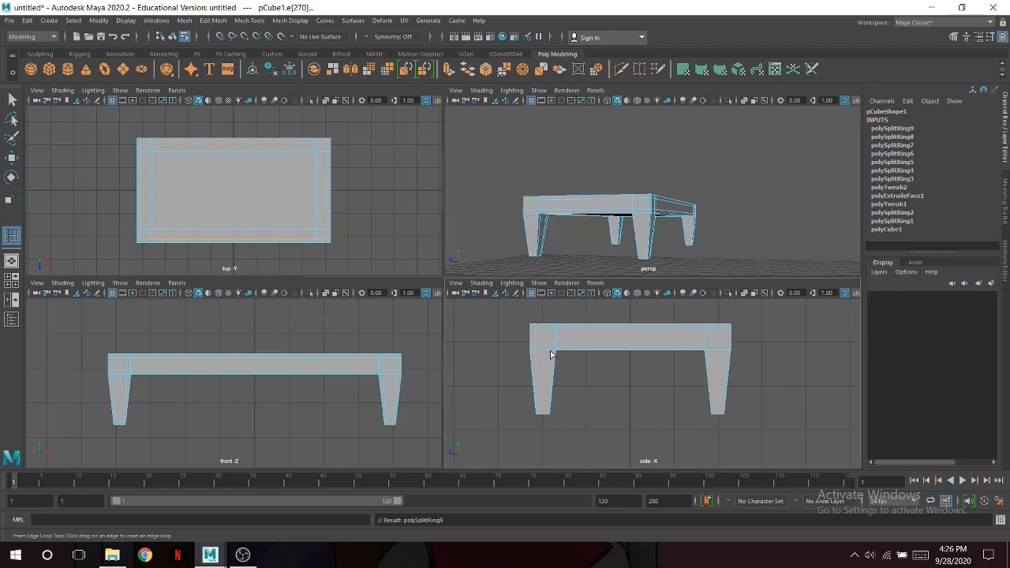
pyautogui.click(722, 365)
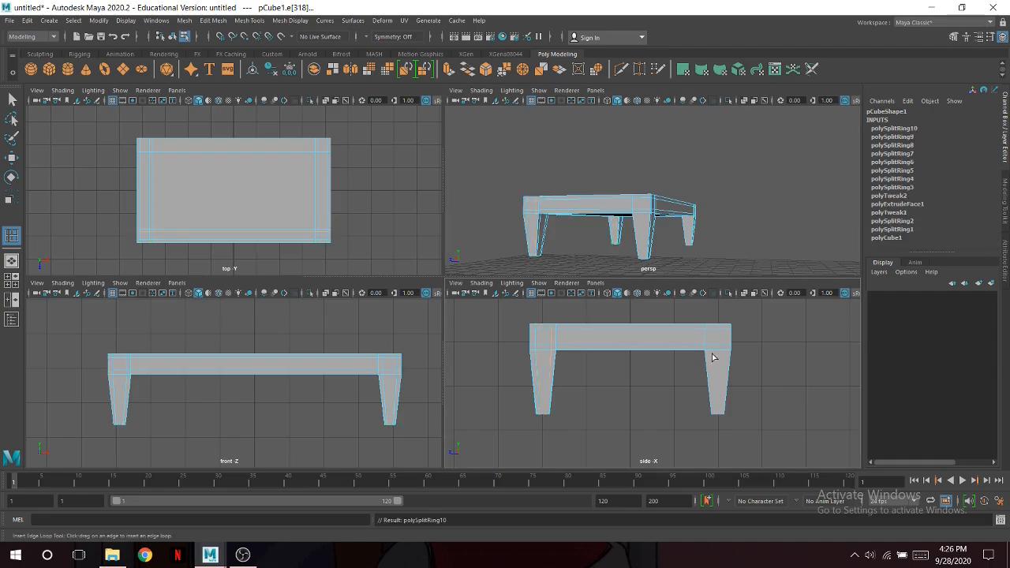
# In the side view, insert edge loops near the inner and outer edges of the right-hand leg.
pyautogui.press('F8')
pyautogui.moveTo(709, 355); pyautogui.dragTo(731, 355)
pyautogui.click(728, 350)
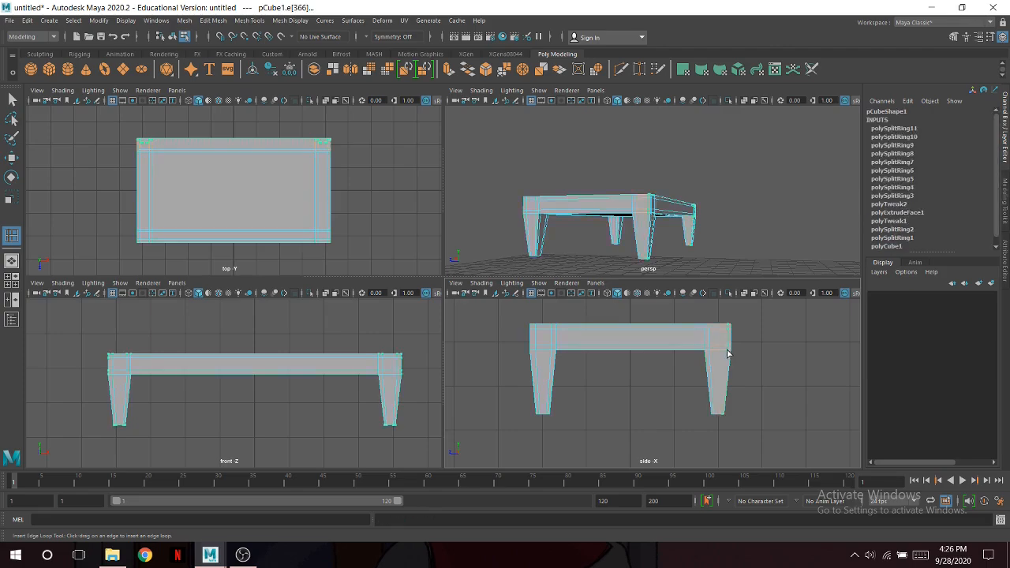
# Return to object mode and select the whole table in the enlarged perspective view.
pyautogui.keyDown('alt'); pyautogui.moveTo(727, 271); pyautogui.dragTo(699, 190); pyautogui.keyUp('alt')
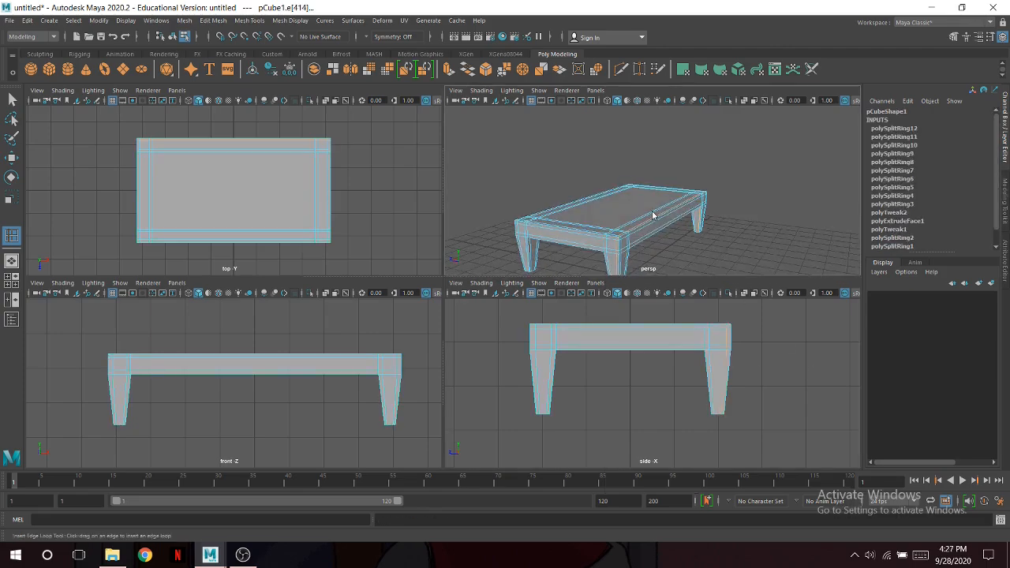
pyautogui.click(698, 190)
pyautogui.press('space')
pyautogui.keyDown('alt'); pyautogui.moveTo(607, 235); pyautogui.dragTo(519, 329); pyautogui.keyUp('alt')
pyautogui.scroll(-3, 525, 330)
pyautogui.click(519, 329)
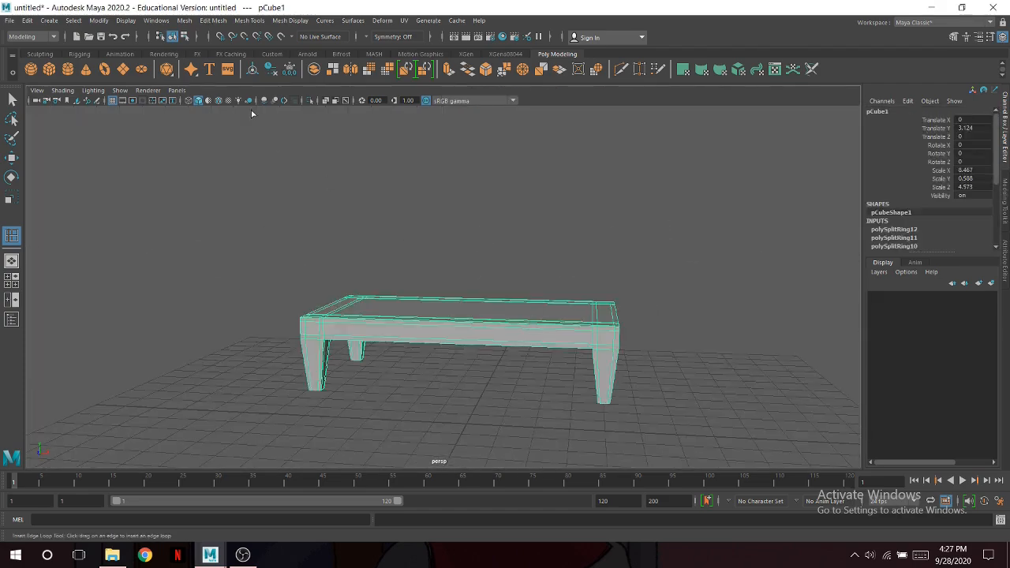
# Try smoothing the whole table mesh, and undo the smoothing.
pyautogui.click(186, 20)
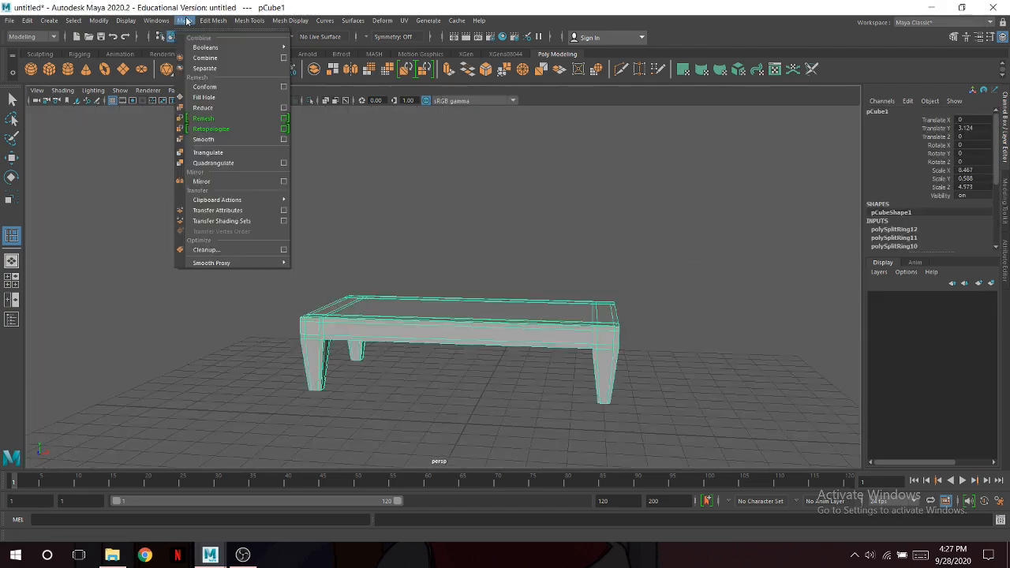
pyautogui.click(218, 139)
pyautogui.click(287, 157)
pyautogui.keyDown('alt'); pyautogui.moveTo(411, 297); pyautogui.dragTo(347, 303); pyautogui.keyUp('alt')
pyautogui.hotkey('ctrl', 'z')
pyautogui.hotkey('ctrl', 'z')
# Insert an edge loop near the top of each of the four table legs with the Insert Edge Loop tool.
pyautogui.keyDown('alt'); pyautogui.moveTo(346, 267); pyautogui.dragTo(427, 289); pyautogui.keyUp('alt')
pyautogui.scroll(4, 426, 291)
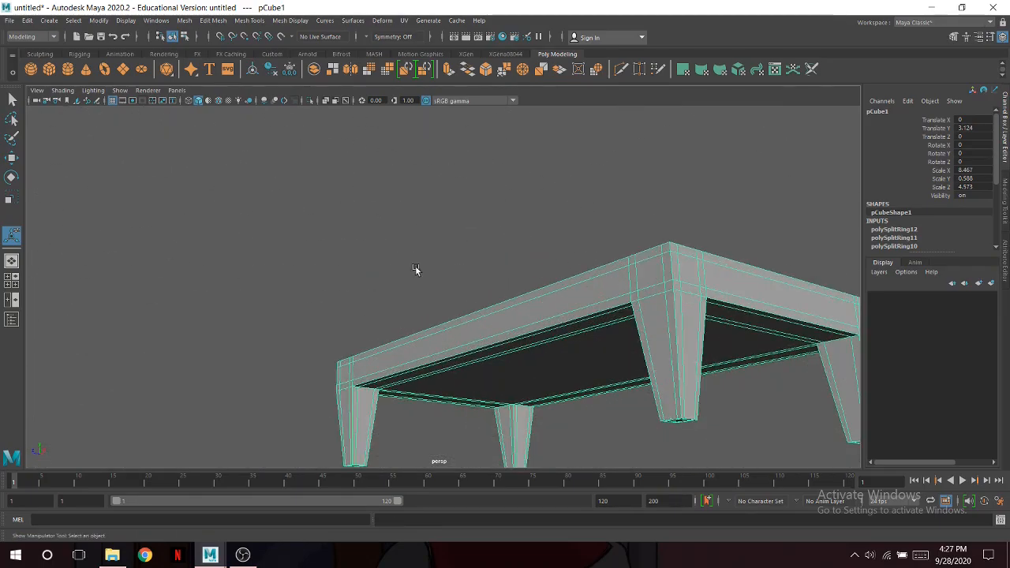
pyautogui.click(250, 21)
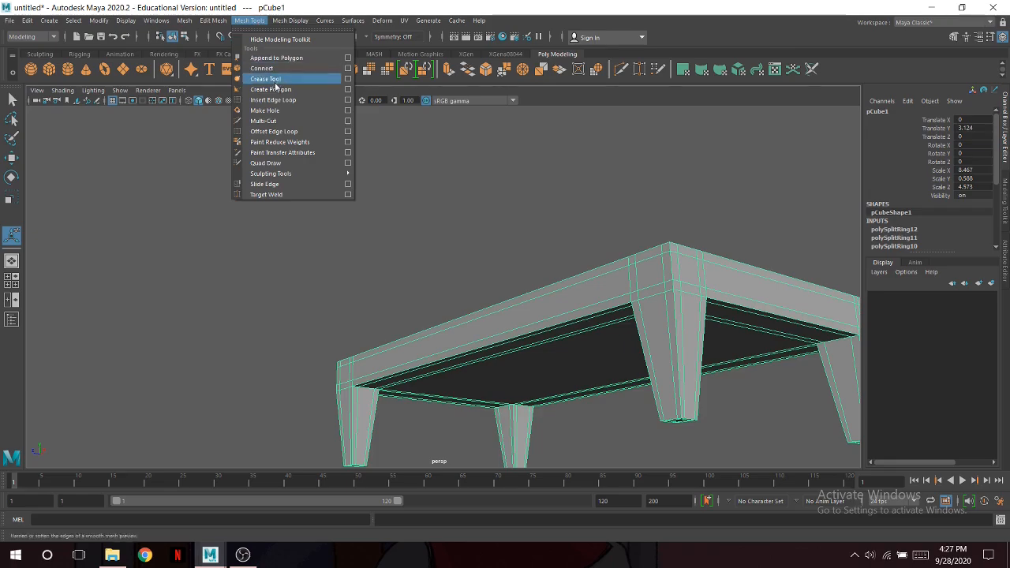
pyautogui.click(278, 100)
pyautogui.keyDown('alt'); pyautogui.moveTo(465, 341); pyautogui.dragTo(465, 292); pyautogui.keyUp('alt')
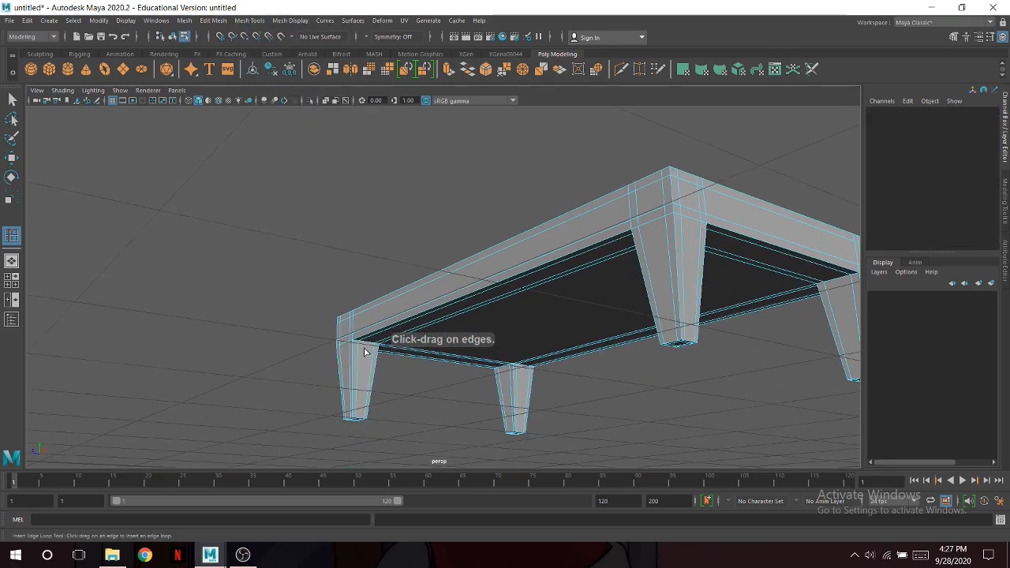
pyautogui.keyDown('alt'); pyautogui.moveTo(426, 330); pyautogui.dragTo(357, 345); pyautogui.keyUp('alt')
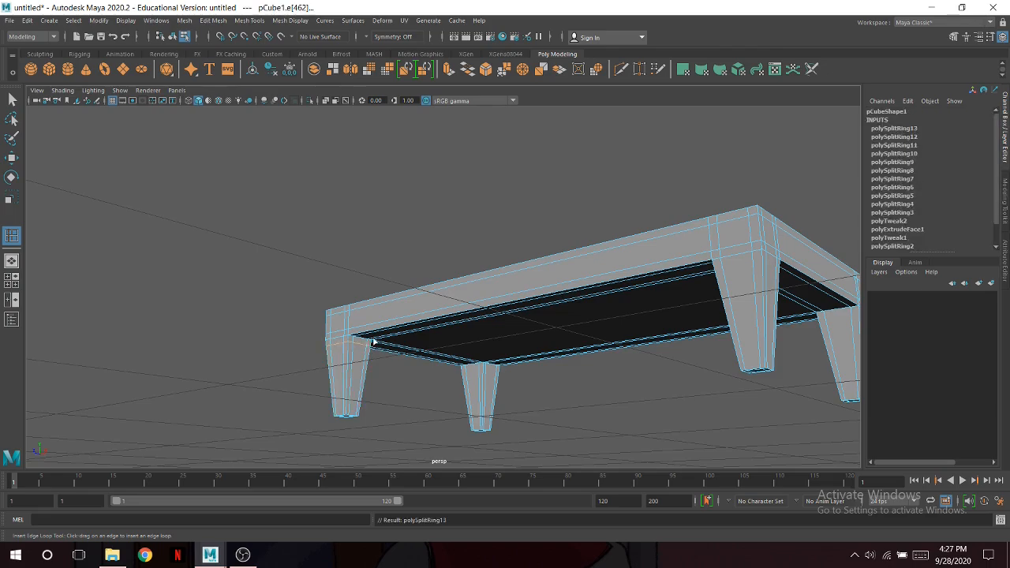
pyautogui.keyDown('alt'); pyautogui.moveTo(524, 345); pyautogui.dragTo(832, 333); pyautogui.keyUp('alt')
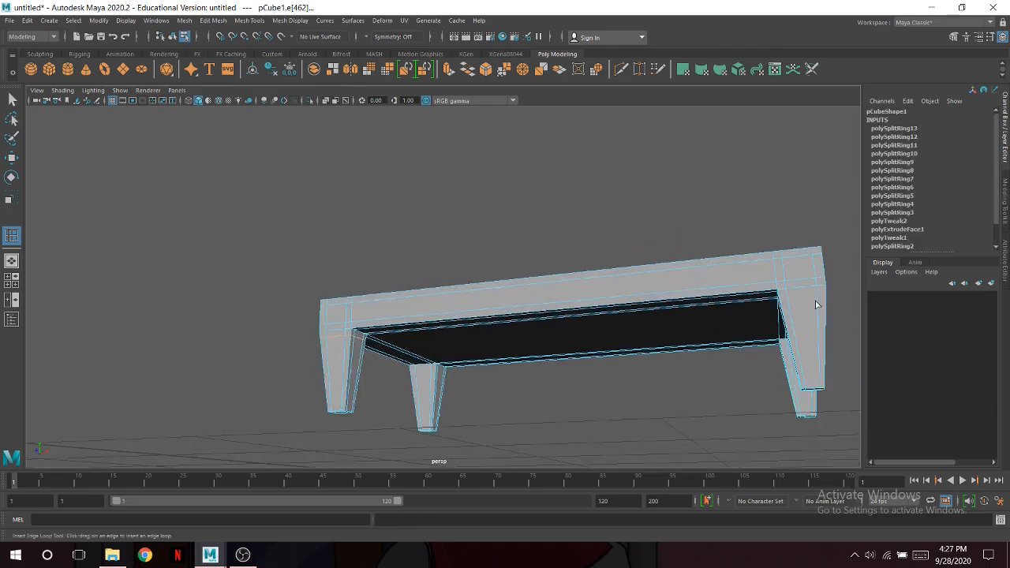
pyautogui.click(819, 301)
pyautogui.keyDown('alt'); pyautogui.moveTo(767, 327); pyautogui.dragTo(746, 357); pyautogui.keyUp('alt')
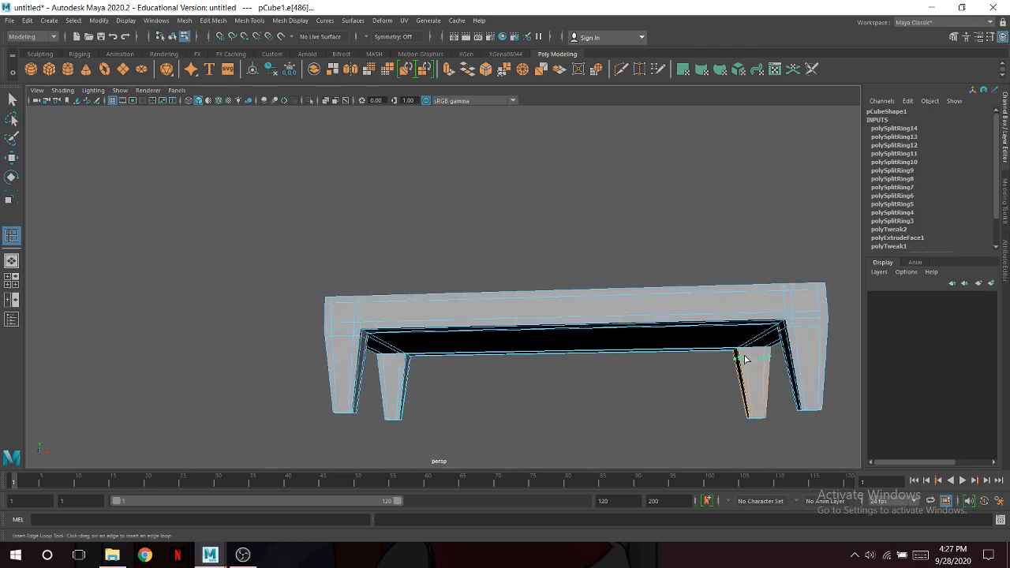
pyautogui.click(746, 359)
pyautogui.moveTo(403, 362); pyautogui.dragTo(404, 363)
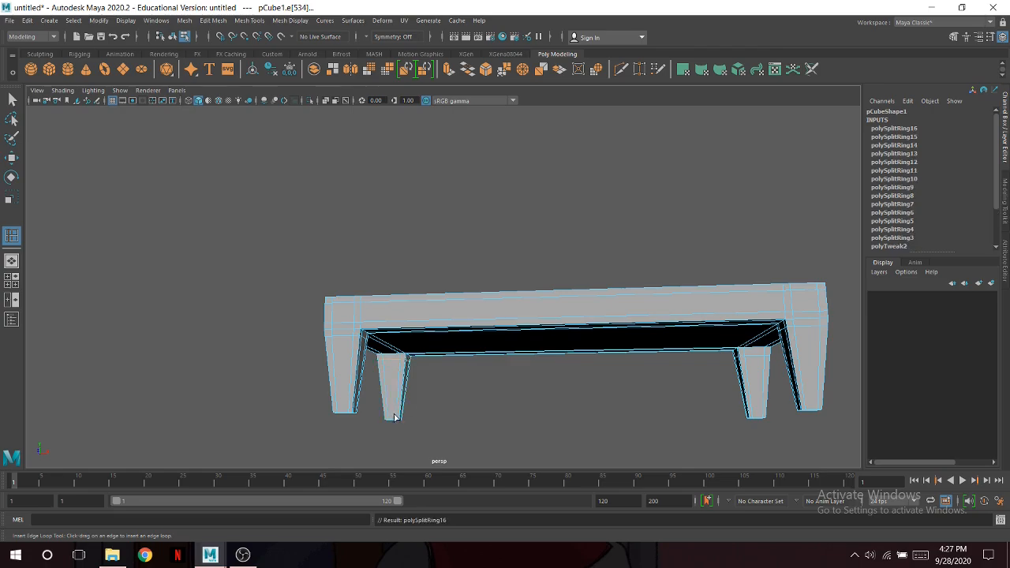
# Insert an edge loop near the bottom end of each of the four table legs.
pyautogui.moveTo(399, 417); pyautogui.dragTo(353, 409)
pyautogui.moveTo(752, 416); pyautogui.dragTo(753, 416)
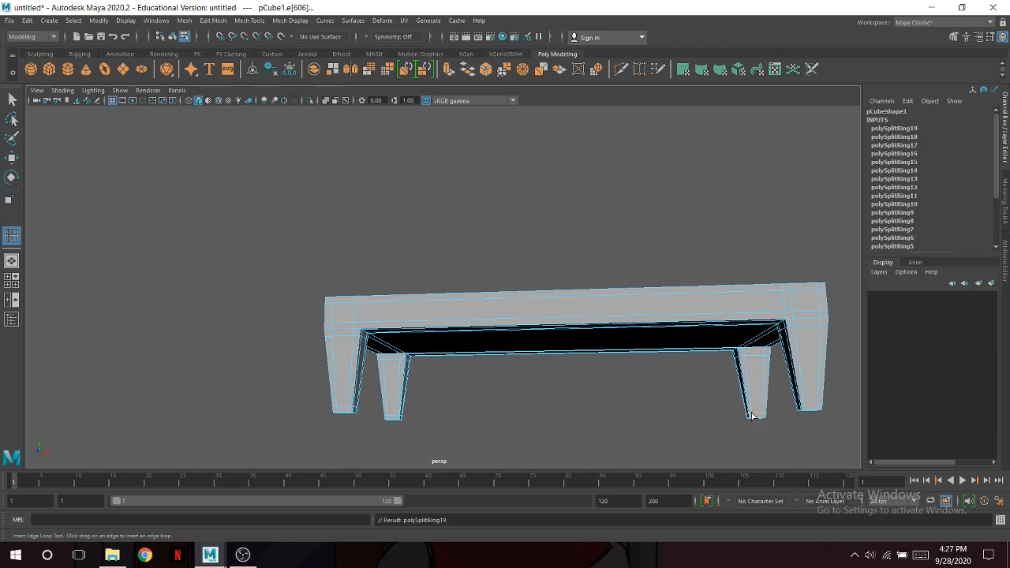
pyautogui.click(805, 405)
# Return to object mode, select the whole table and apply Smooth to its mesh.
pyautogui.moveTo(502, 280); pyautogui.dragTo(555, 266, button='right')
pyautogui.click(544, 295)
pyautogui.click(249, 21)
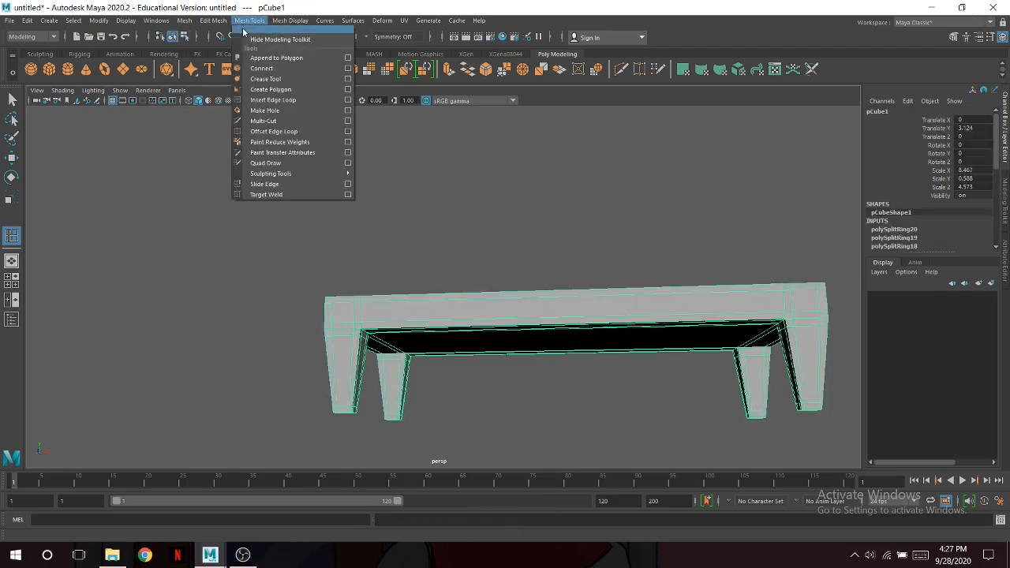
pyautogui.moveTo(184, 21)
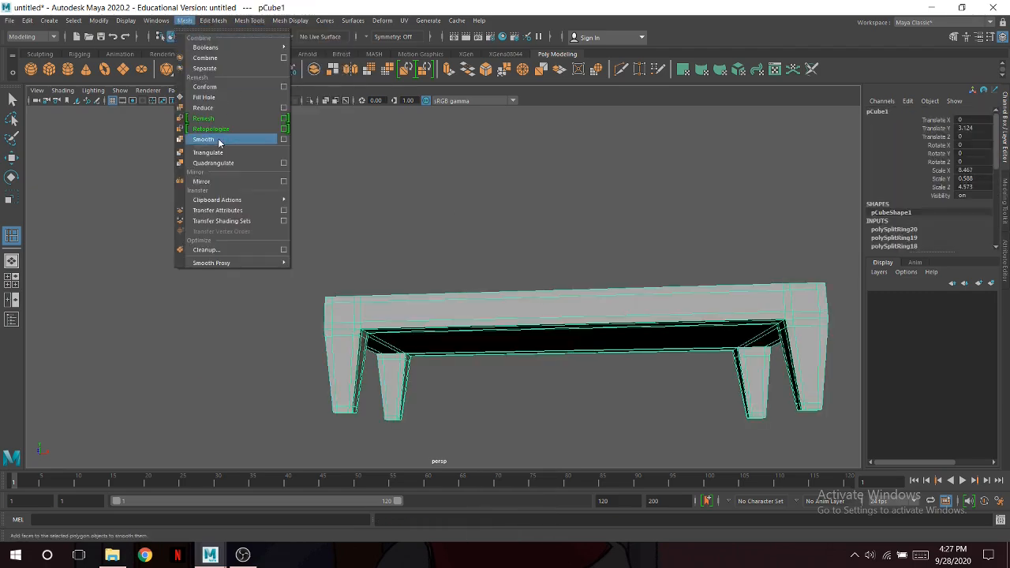
pyautogui.click(272, 138)
pyautogui.keyDown('alt'); pyautogui.moveTo(446, 291); pyautogui.dragTo(521, 339); pyautogui.keyUp('alt')
pyautogui.click(590, 312)
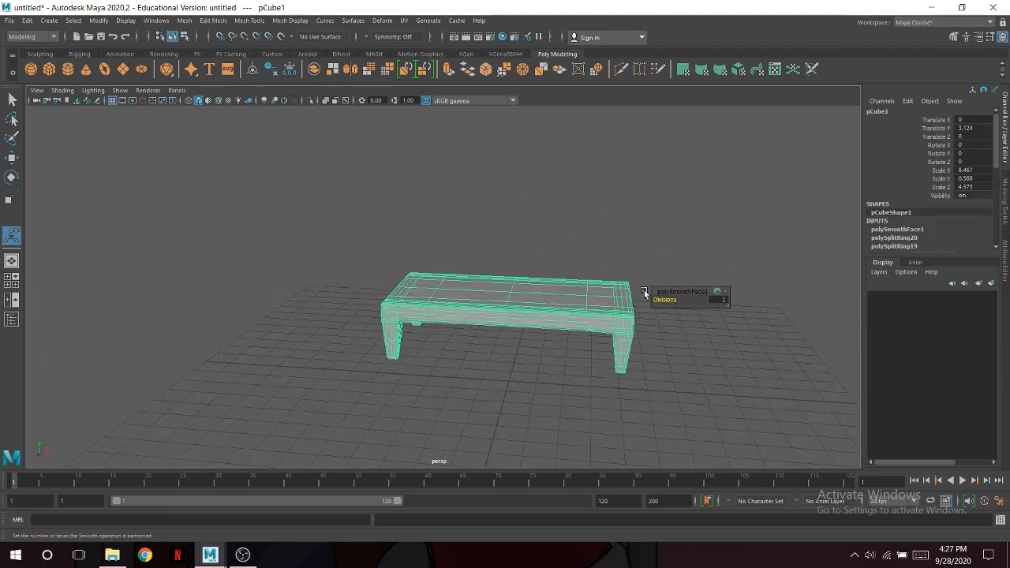
# Set the table's smoothing to 2 division levels in its smooth node's attributes, and deselect the table.
pyautogui.click(965, 38)
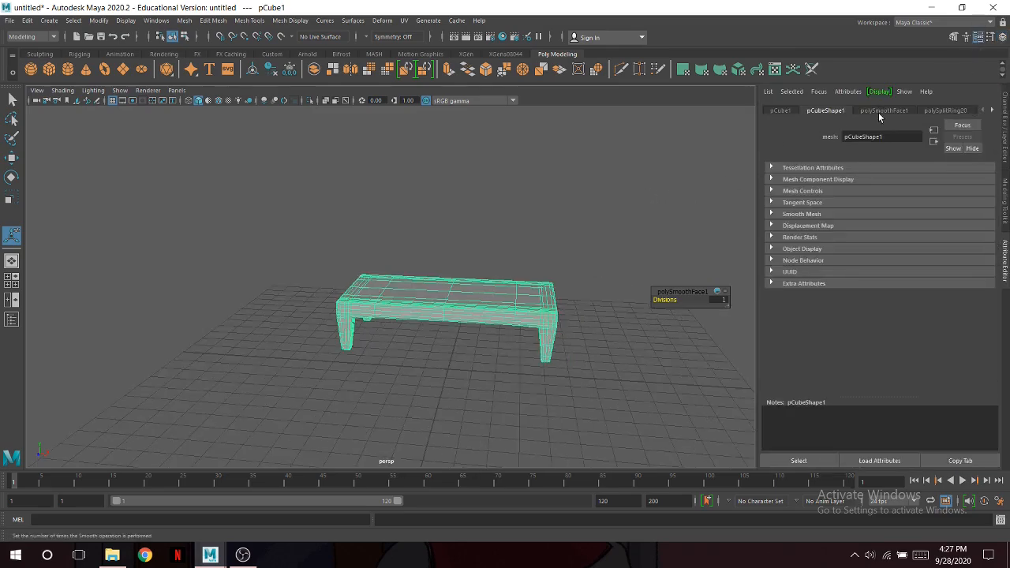
pyautogui.click(882, 111)
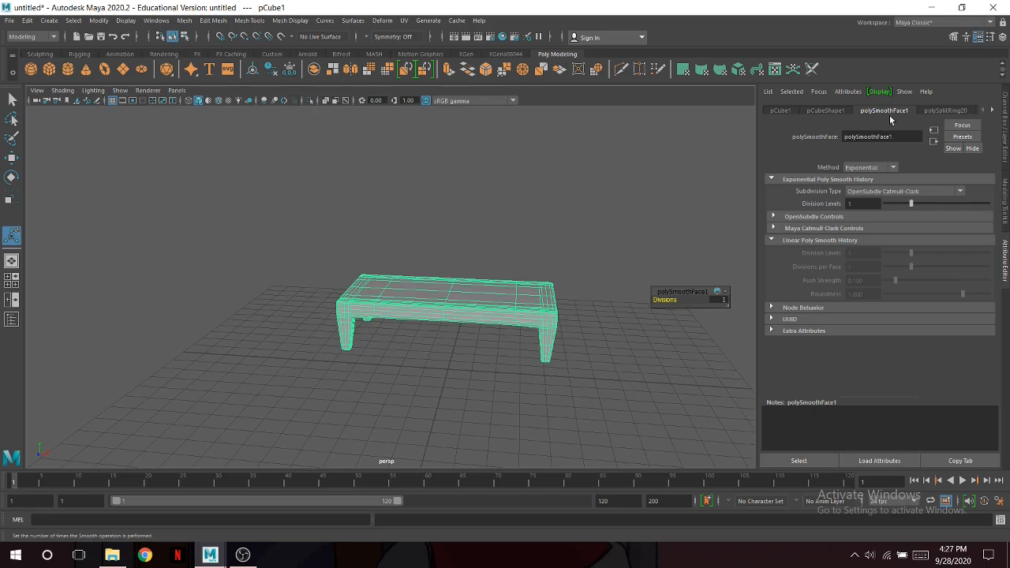
pyautogui.moveTo(911, 205); pyautogui.dragTo(927, 207)
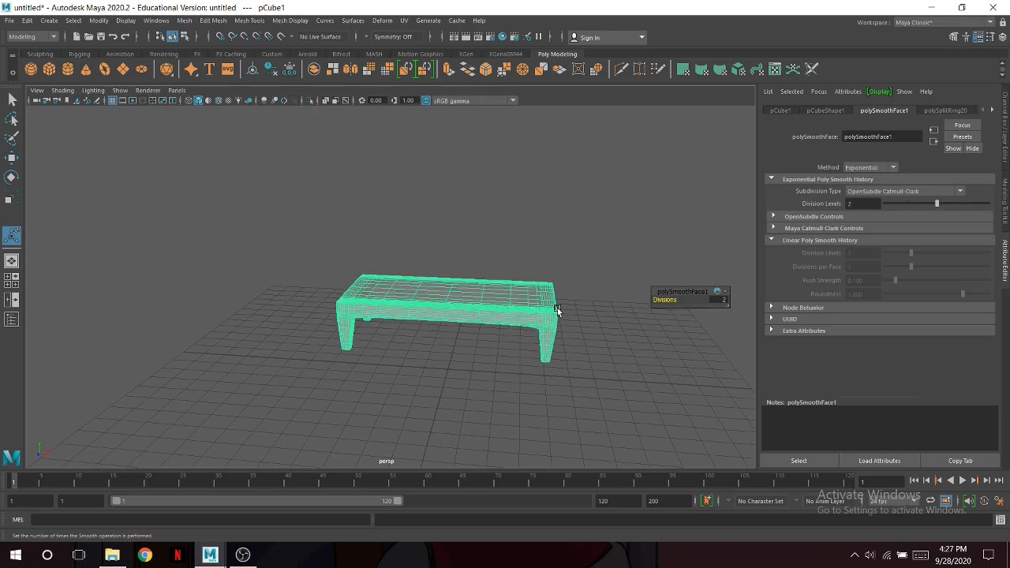
pyautogui.scroll(3, 558, 311)
pyautogui.keyDown('alt'); pyautogui.moveTo(558, 310); pyautogui.dragTo(508, 297); pyautogui.keyUp('alt')
pyautogui.scroll(1, 508, 297)
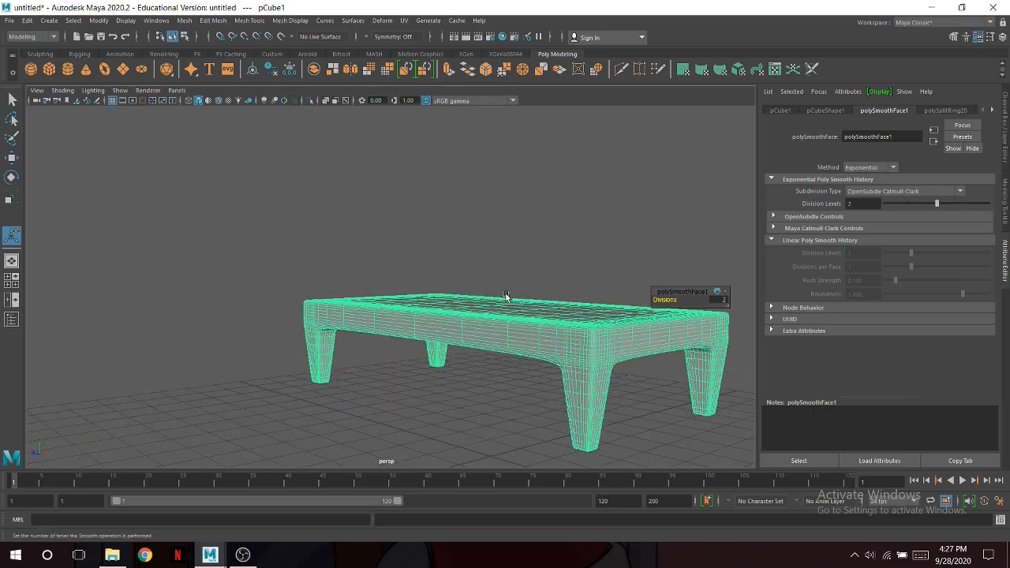
pyautogui.click(566, 269)
pyautogui.moveTo(570, 319)
pyautogui.keyDown('alt'); pyautogui.mouseDown()
pyautogui.moveTo(607, 302)
pyautogui.moveTo(609, 339)
pyautogui.moveTo(601, 348)
pyautogui.moveTo(560, 309)
pyautogui.mouseUp(); pyautogui.keyUp('alt')
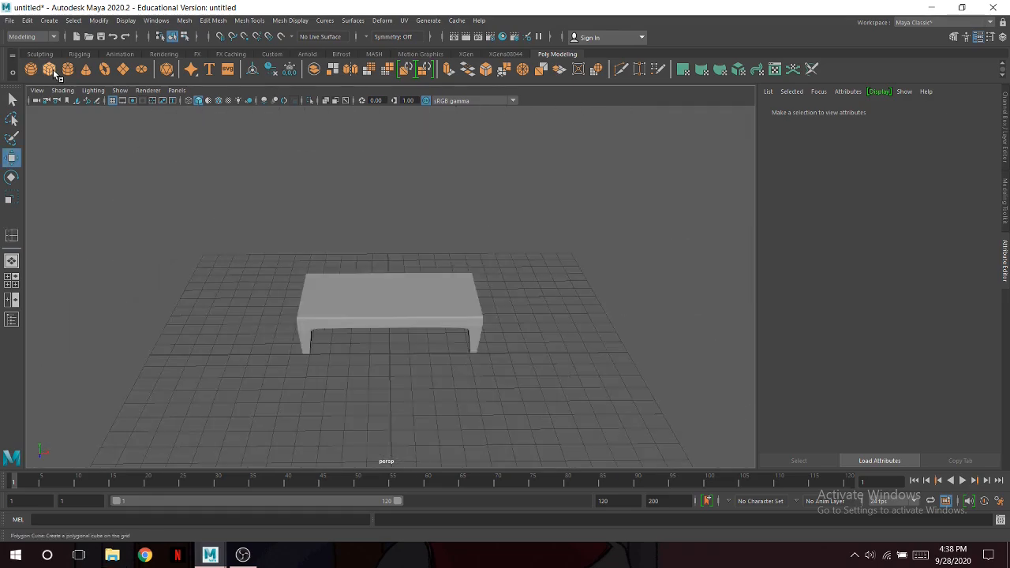
# Create a new polygon cube at the origin and display the top view as wireframe in the four-view layout.
pyautogui.click(52, 70)
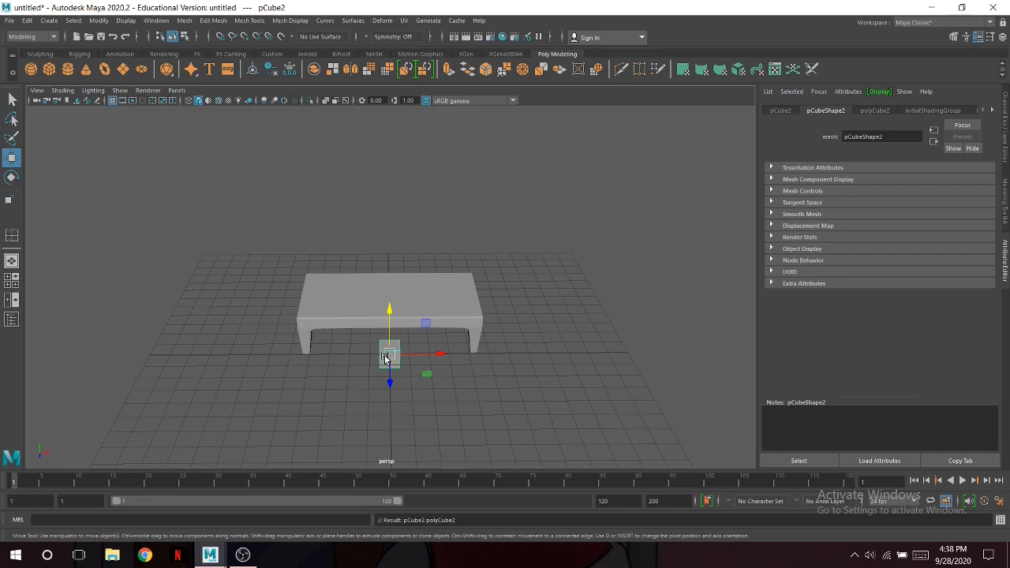
pyautogui.press('space')
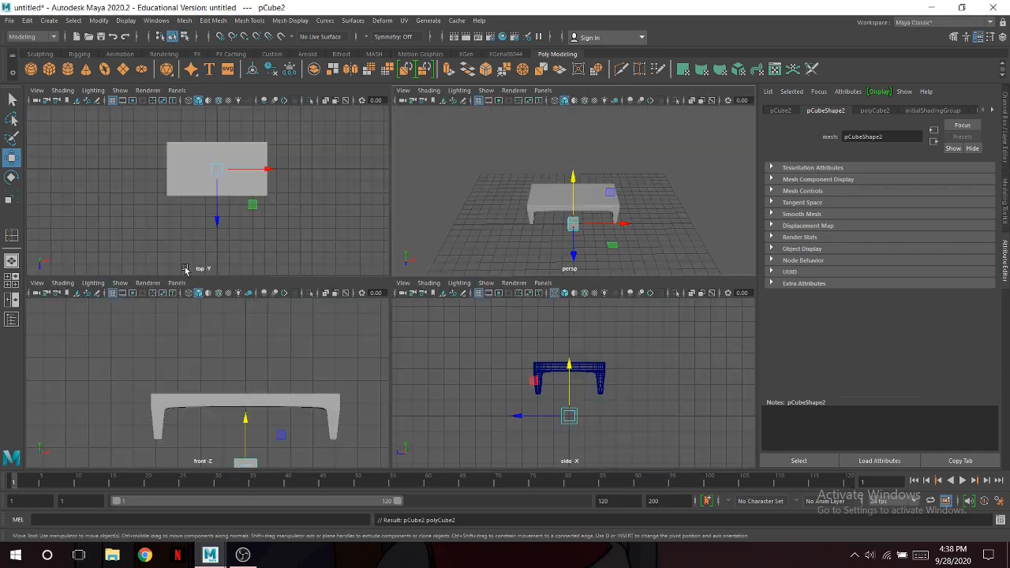
pyautogui.click(190, 102)
# Scale the new cube in the top view to about 9.1 by 5.2 units, slightly overhanging the table on all sides.
pyautogui.click(12, 200)
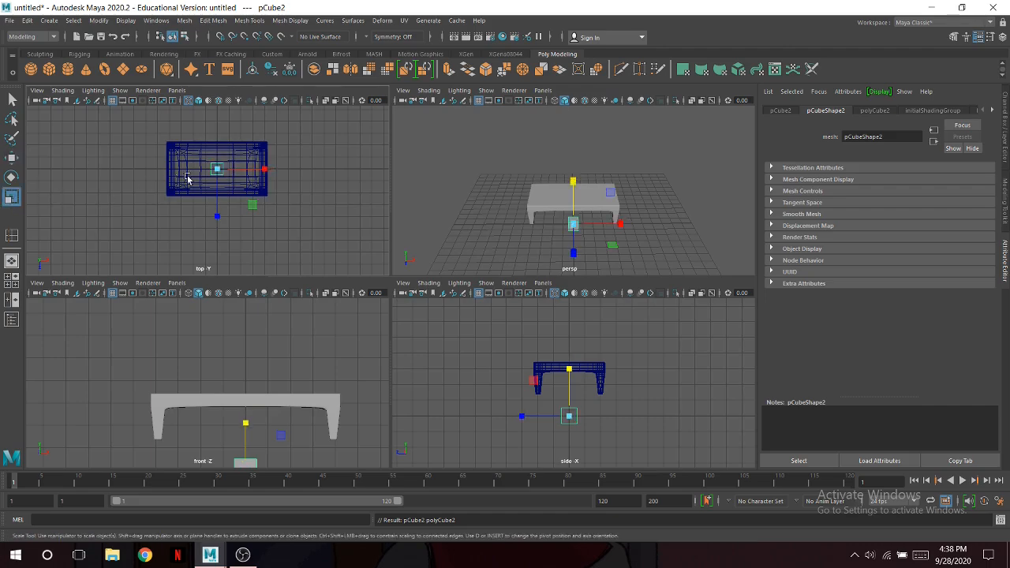
pyautogui.moveTo(265, 168); pyautogui.dragTo(274, 174)
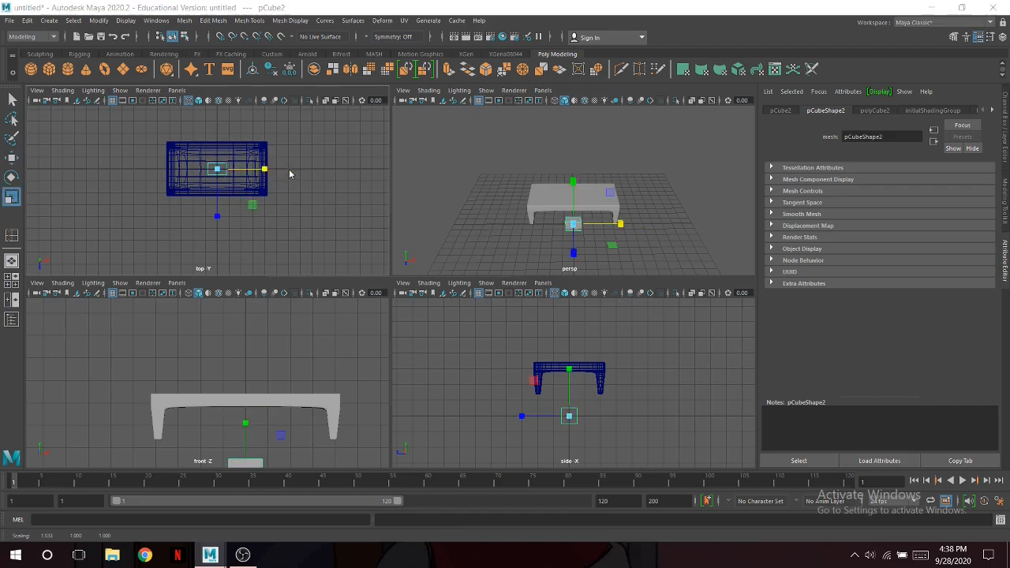
pyautogui.press('space')
pyautogui.moveTo(464, 247); pyautogui.dragTo(690, 244)
pyautogui.moveTo(410, 261); pyautogui.dragTo(380, 446)
pyautogui.moveTo(408, 268); pyautogui.dragTo(363, 296)
pyautogui.scroll(4, 510, 218)
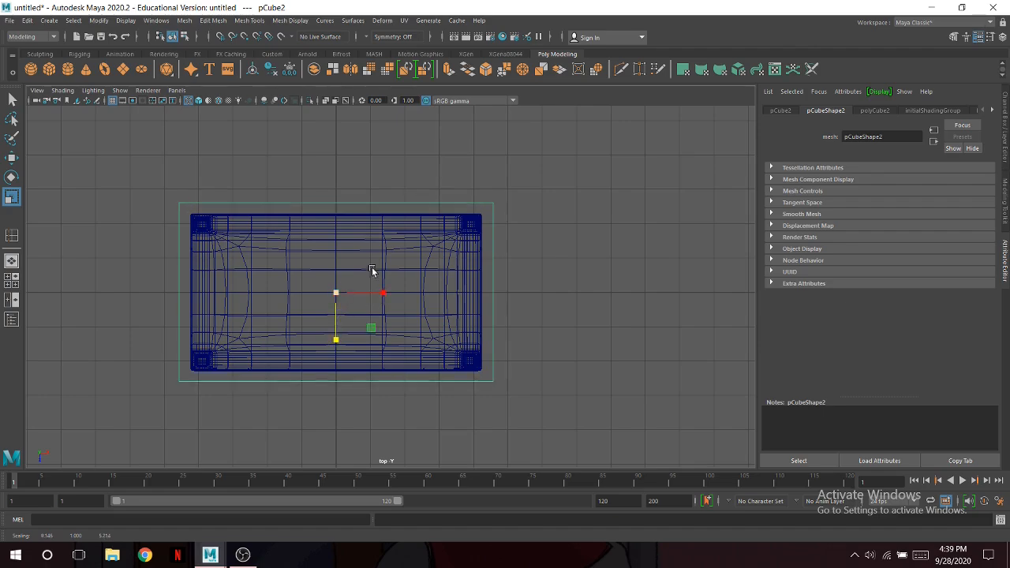
# Raise the scaled cube in the front view to about 3.9 on Y so it rests on the tabletop.
pyautogui.press('space')
pyautogui.moveTo(538, 243)
pyautogui.keyDown('alt'); pyautogui.mouseDown()
pyautogui.moveTo(503, 224)
pyautogui.moveTo(473, 230)
pyautogui.mouseUp(); pyautogui.keyUp('alt')
pyautogui.scroll(-2, 272, 402)
pyautogui.press('w')
pyautogui.moveTo(235, 419); pyautogui.dragTo(237, 356)
pyautogui.scroll(4, 269, 367)
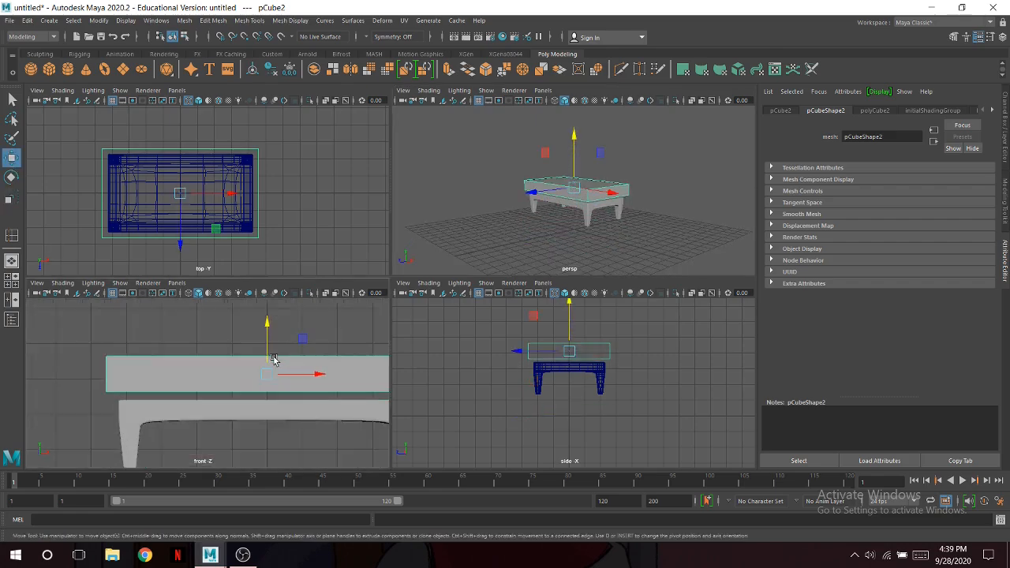
pyautogui.moveTo(553, 223)
pyautogui.keyDown('alt'); pyautogui.mouseDown()
pyautogui.moveTo(608, 217)
pyautogui.moveTo(540, 202)
pyautogui.moveTo(513, 221)
pyautogui.moveTo(566, 222)
pyautogui.mouseUp(); pyautogui.keyUp('alt')
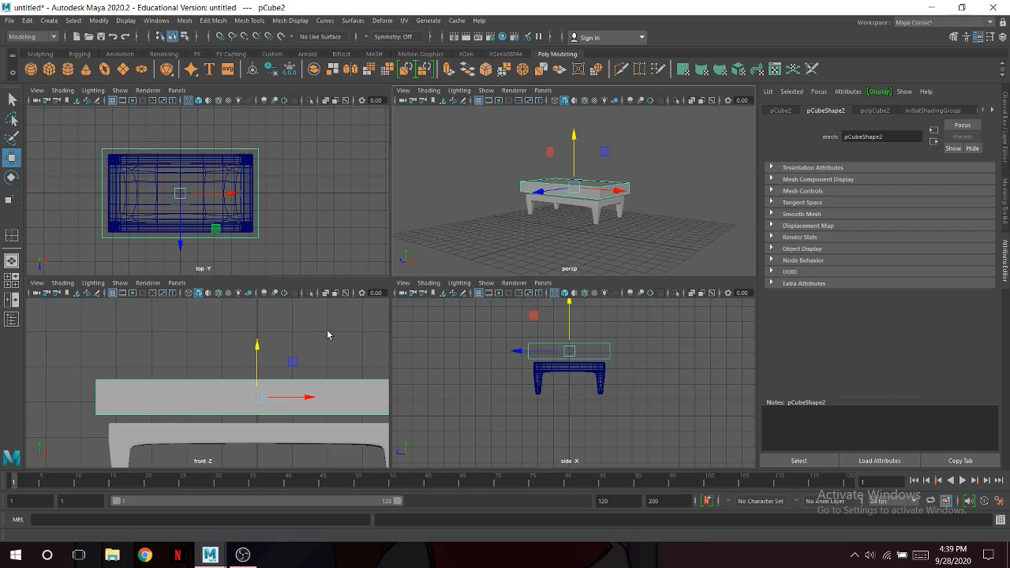
pyautogui.moveTo(253, 342); pyautogui.dragTo(261, 355)
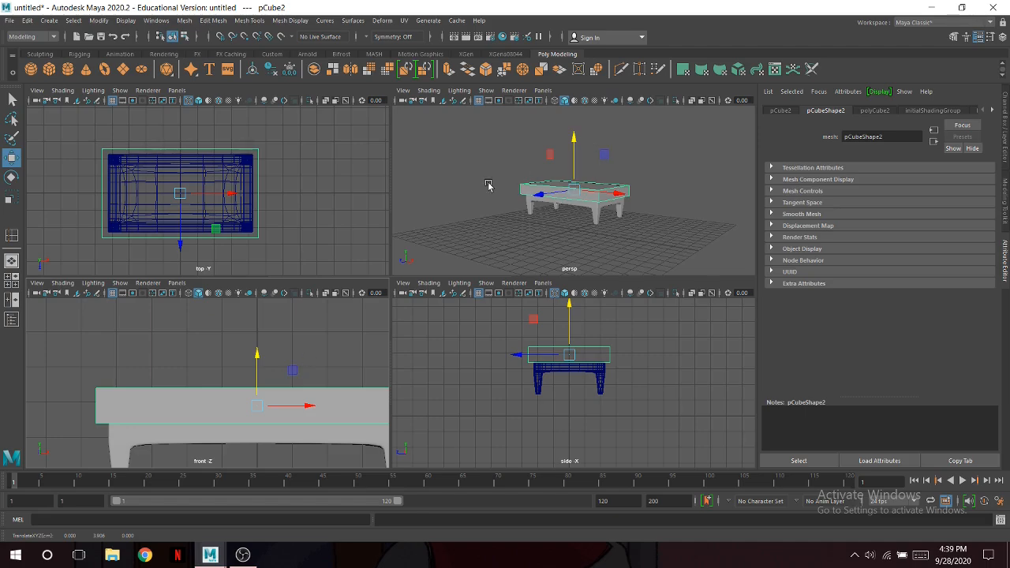
# In the shaded top view, insert two evenly spaced edge loops across the upper cube's long edges, using multiple edge loops set to 2.
pyautogui.click(197, 100)
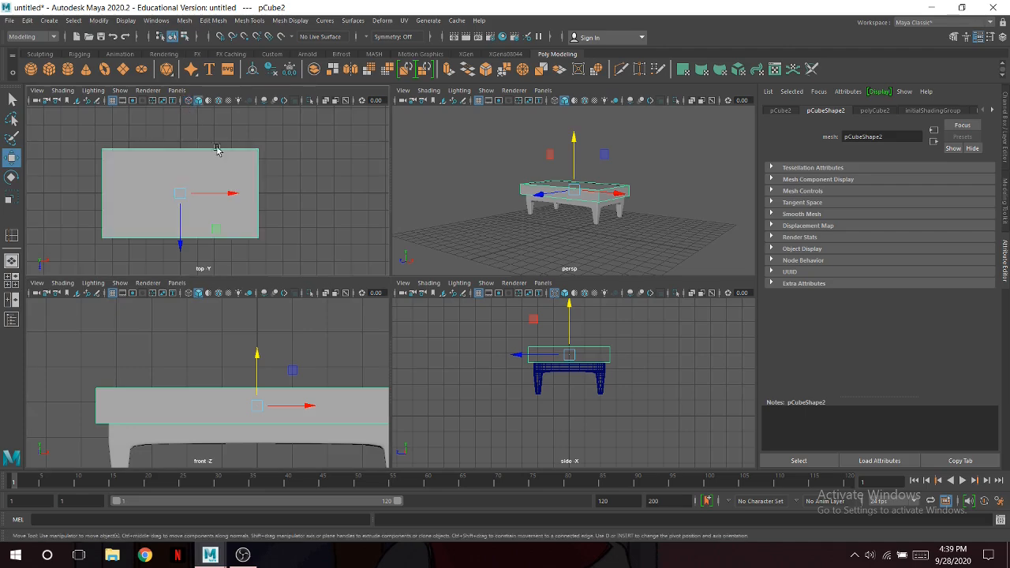
pyautogui.press('space')
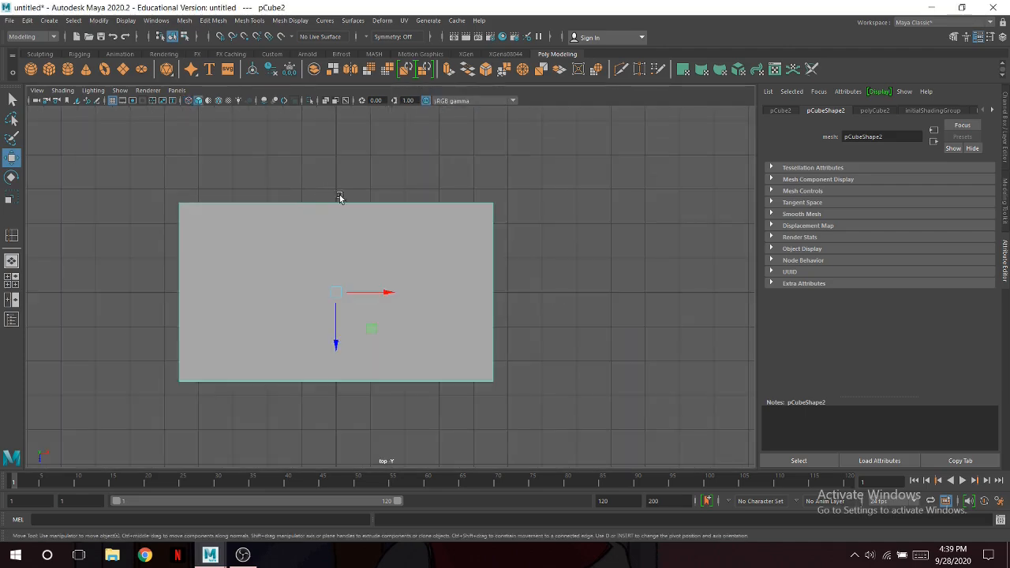
pyautogui.click(246, 21)
pyautogui.click(271, 99)
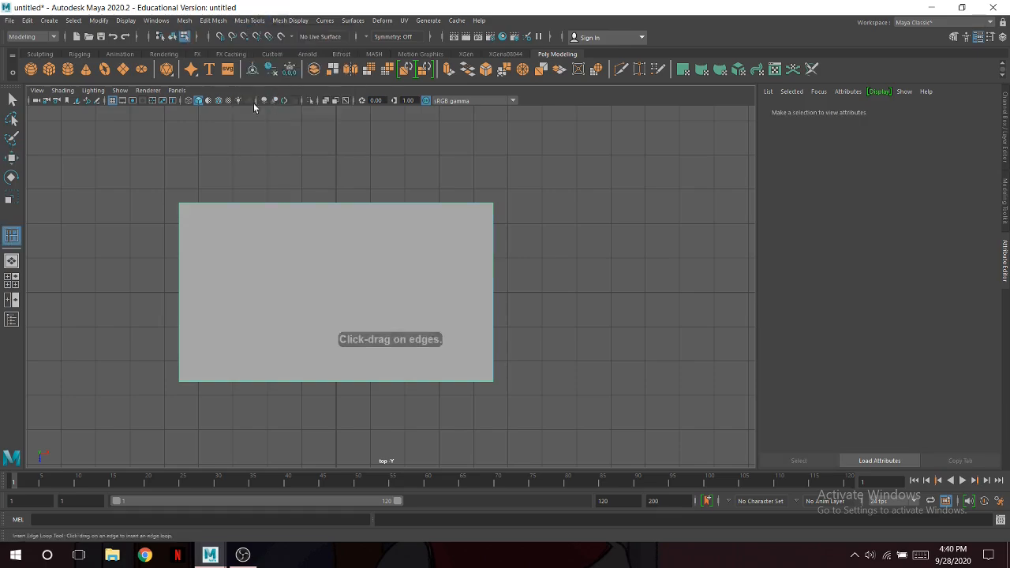
pyautogui.click(248, 21)
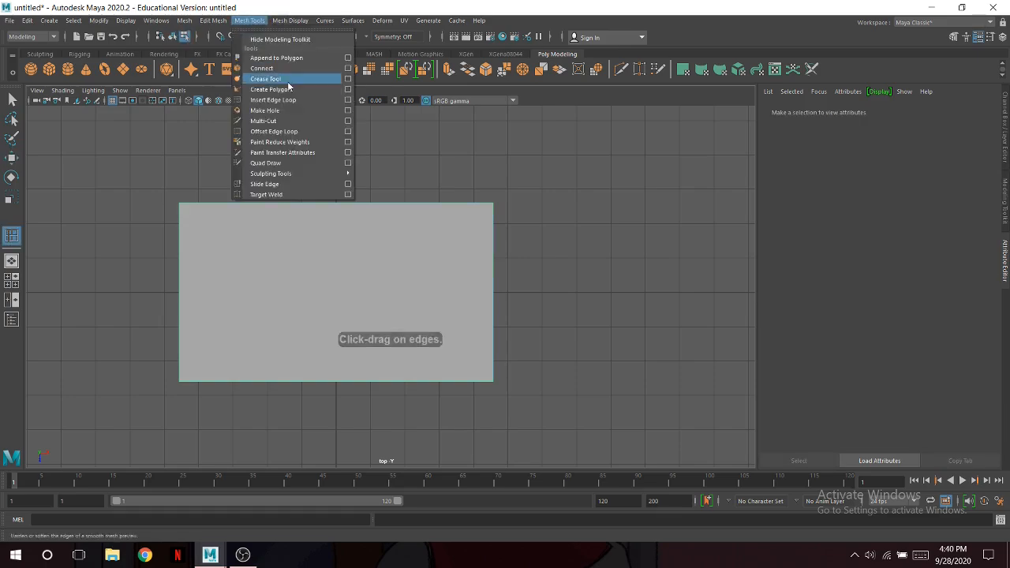
pyautogui.click(348, 100)
pyautogui.click(778, 168)
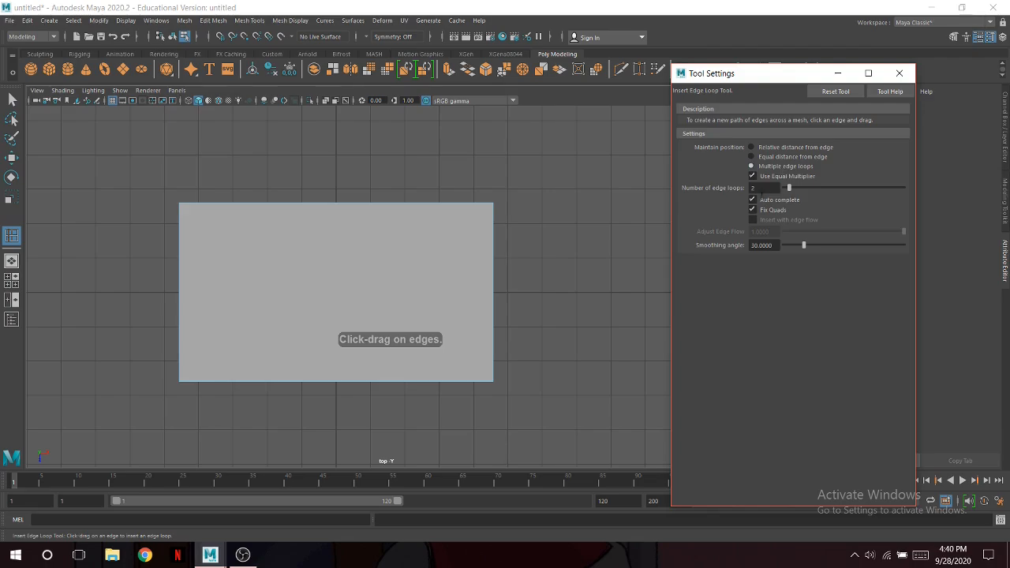
pyautogui.click(207, 204)
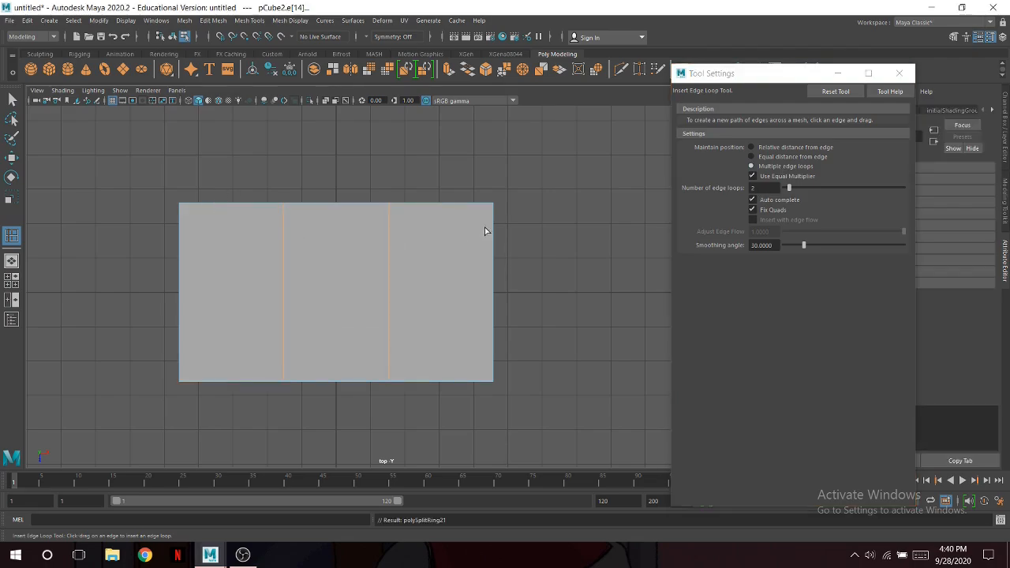
# Scale the two edge loops apart along X to near the upper cube's short ends, and close the tool settings.
pyautogui.click(17, 200)
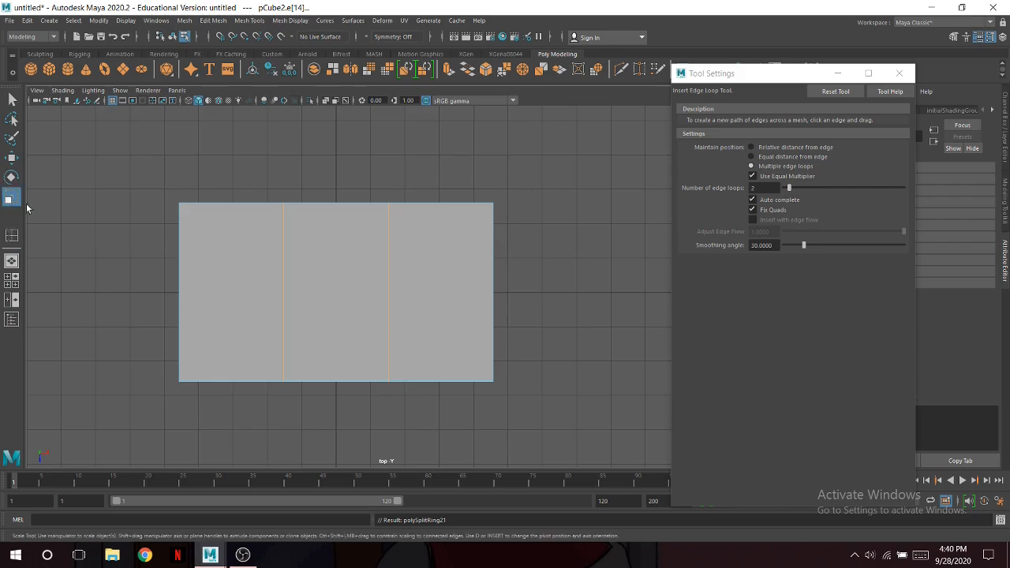
pyautogui.moveTo(383, 293); pyautogui.dragTo(453, 295)
pyautogui.scroll(2, 453, 295)
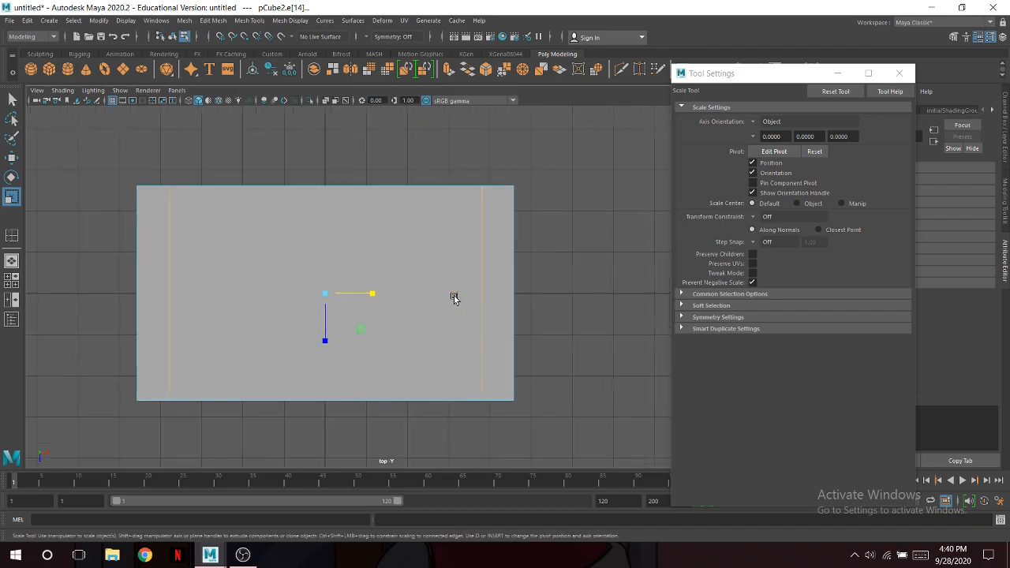
pyautogui.moveTo(373, 293); pyautogui.dragTo(374, 297)
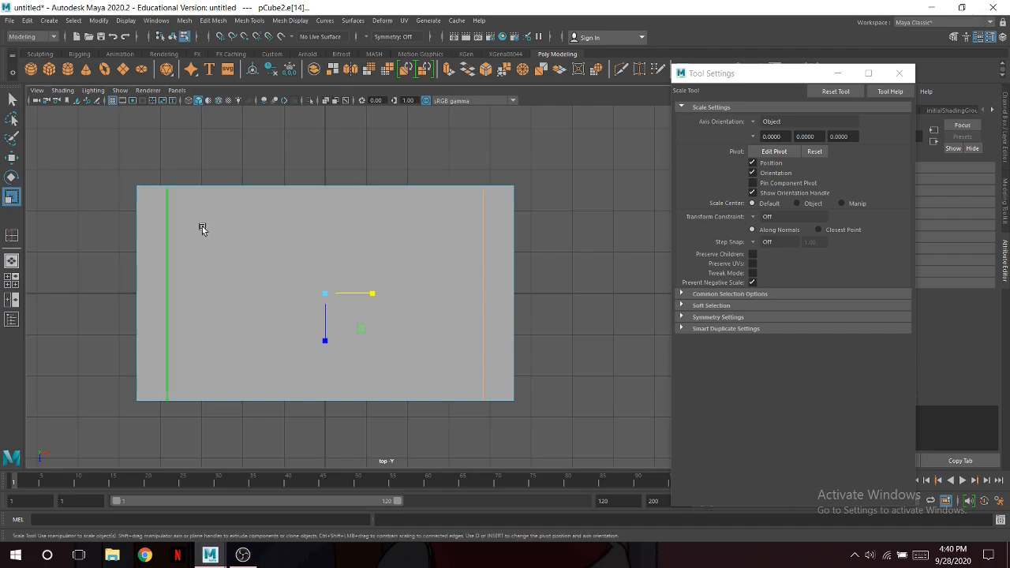
pyautogui.click(897, 73)
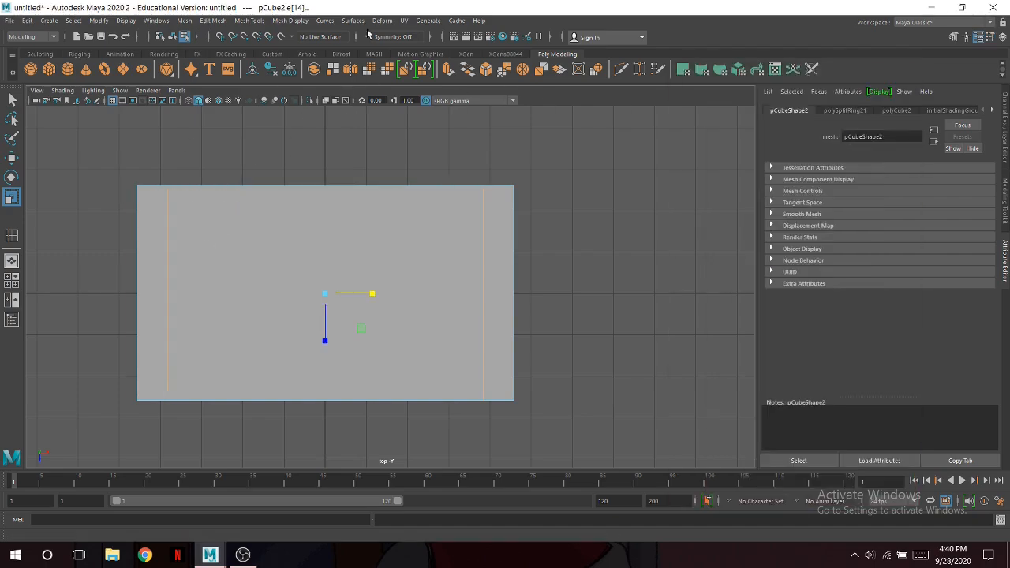
# Insert a single edge loop along the upper cube's length, close to its back edge.
pyautogui.click(248, 21)
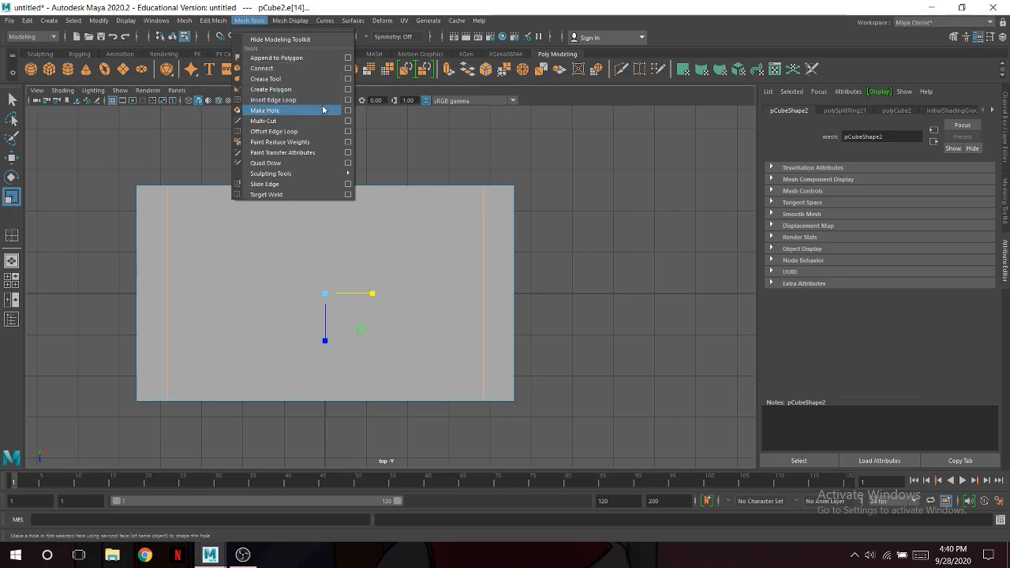
pyautogui.click(348, 100)
pyautogui.click(752, 147)
pyautogui.moveTo(483, 218); pyautogui.dragTo(484, 217)
pyautogui.click(900, 73)
pyautogui.keyDown('alt'); pyautogui.moveTo(564, 232); pyautogui.dragTo(437, 260); pyautogui.keyUp('alt')
pyautogui.press('space')
pyautogui.scroll(3, 447, 250)
# Extrude the upper cube's top border faces along the back and both short ends upward by about 1.83 to form the backrest and armrests.
pyautogui.moveTo(433, 261); pyautogui.dragTo(462, 282, button='right')
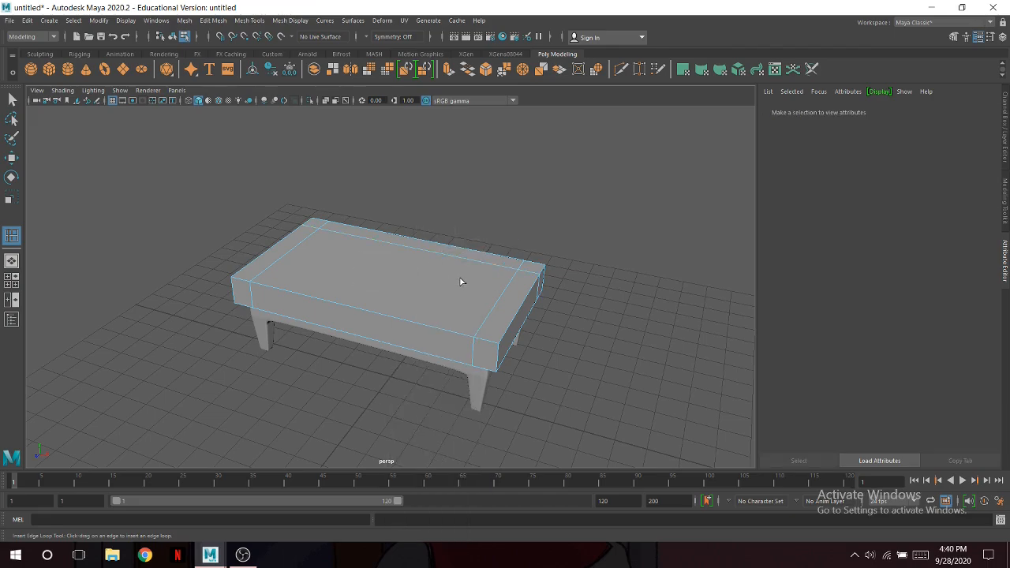
pyautogui.click(12, 99)
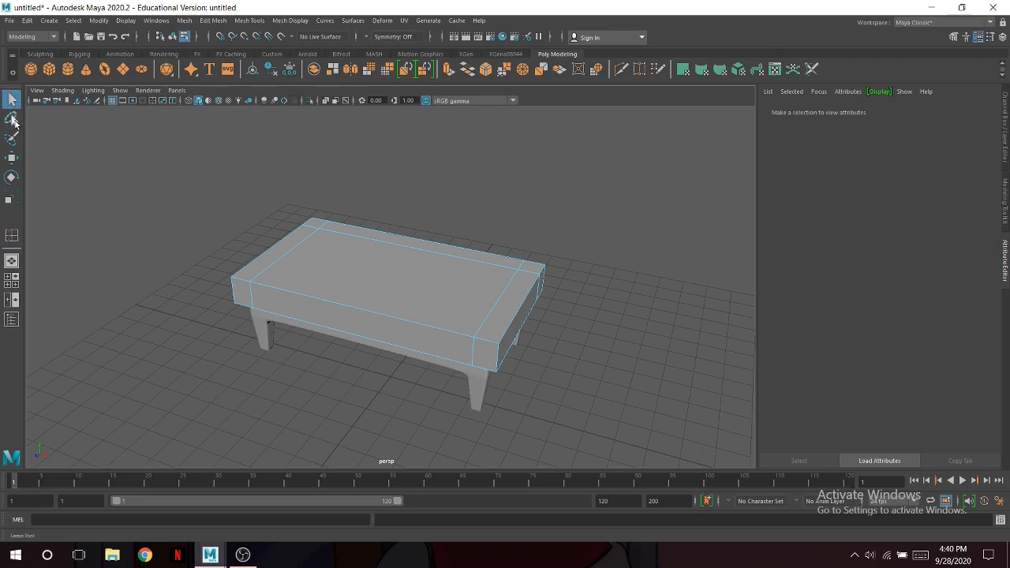
pyautogui.click(298, 236)
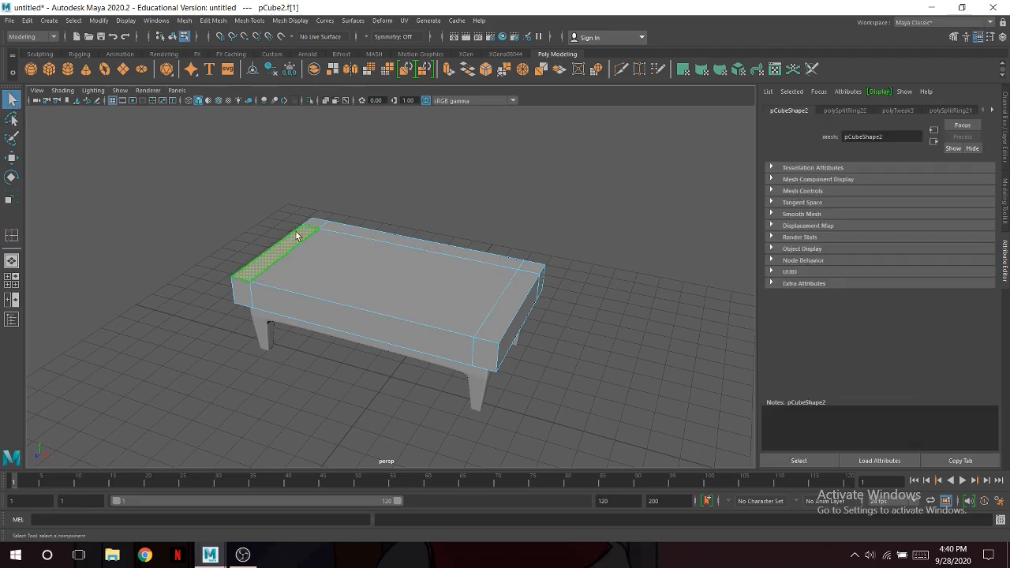
pyautogui.keyDown('shift'); pyautogui.click(340, 229); pyautogui.keyUp('shift')
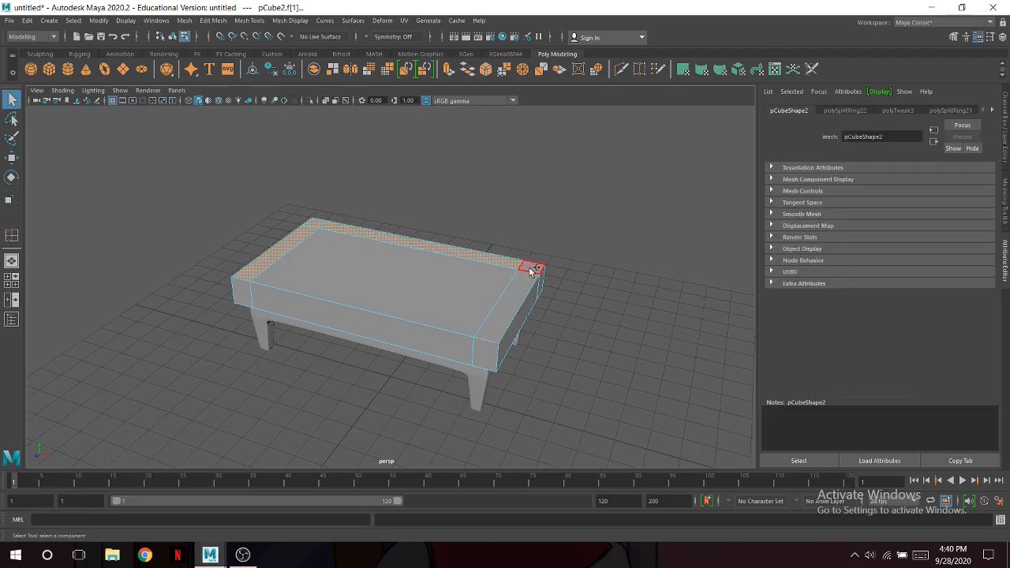
pyautogui.keyDown('shift'); pyautogui.click(511, 296); pyautogui.keyUp('shift')
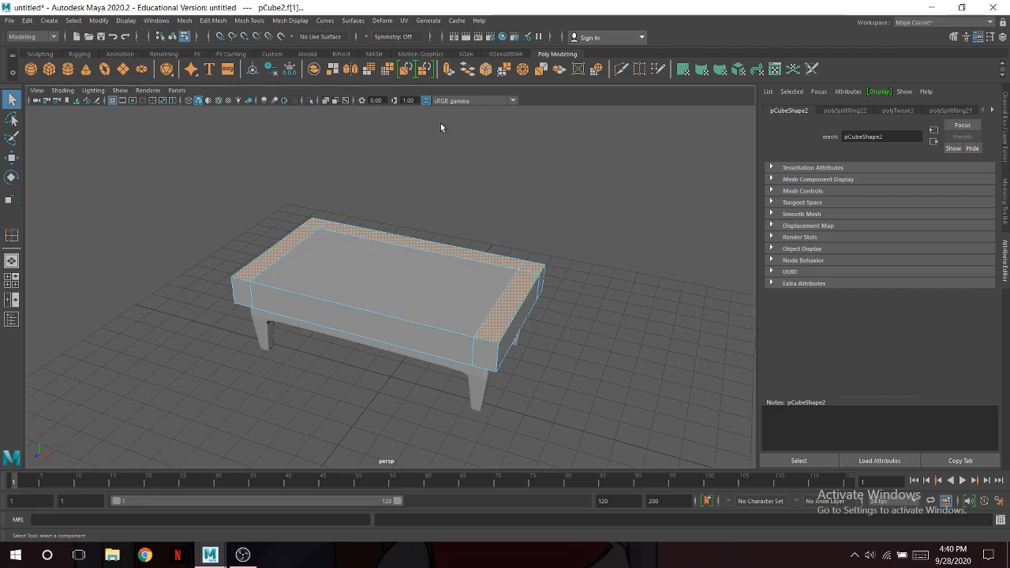
pyautogui.click(449, 71)
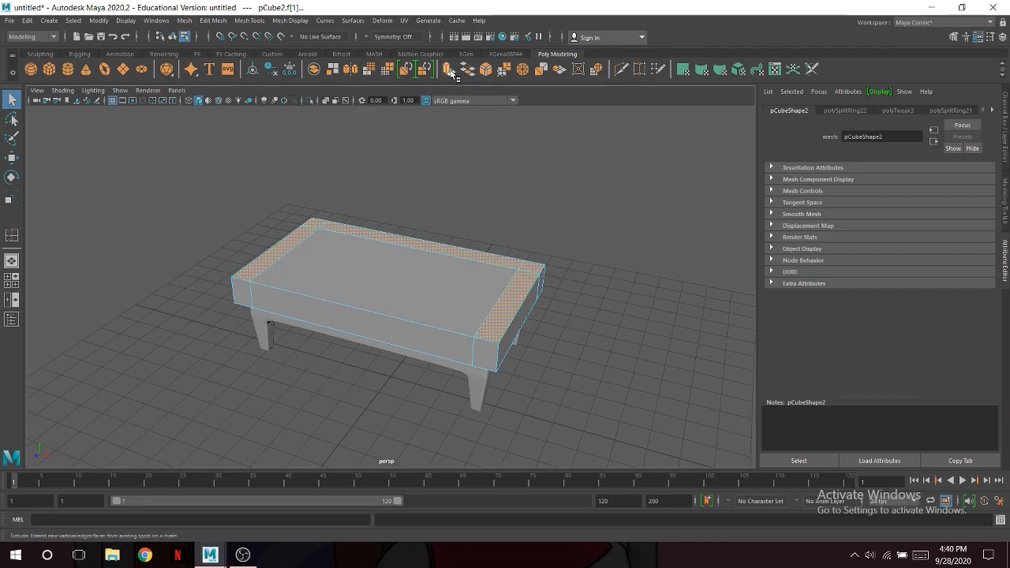
pyautogui.moveTo(274, 234); pyautogui.dragTo(271, 174)
# Adjust the armrest and backrest extrusion to a local Z translation of 1.775 and return to object mode.
pyautogui.keyDown('alt'); pyautogui.moveTo(327, 255); pyautogui.dragTo(361, 271); pyautogui.keyUp('alt')
pyautogui.press('space')
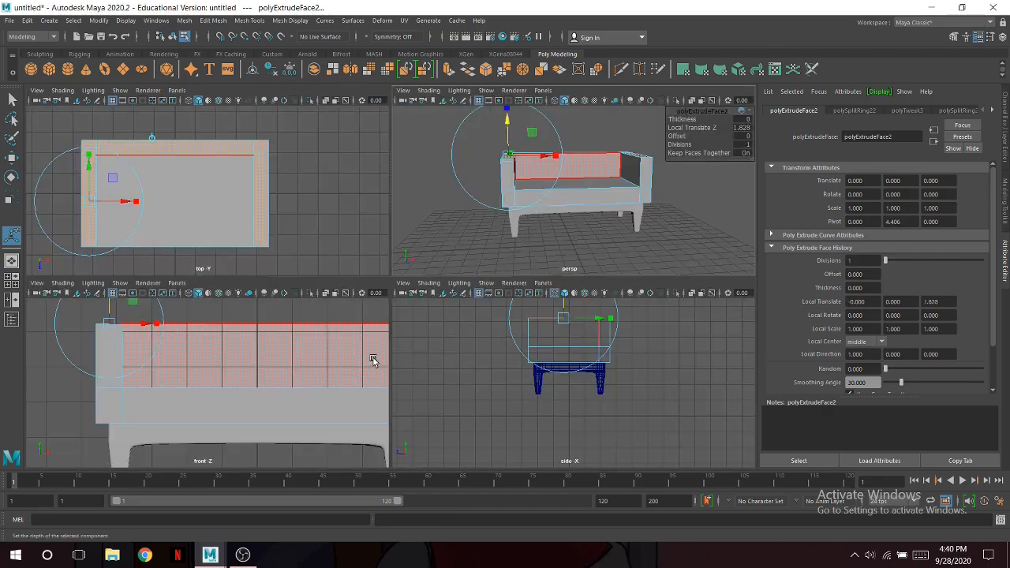
pyautogui.scroll(-3, 314, 359)
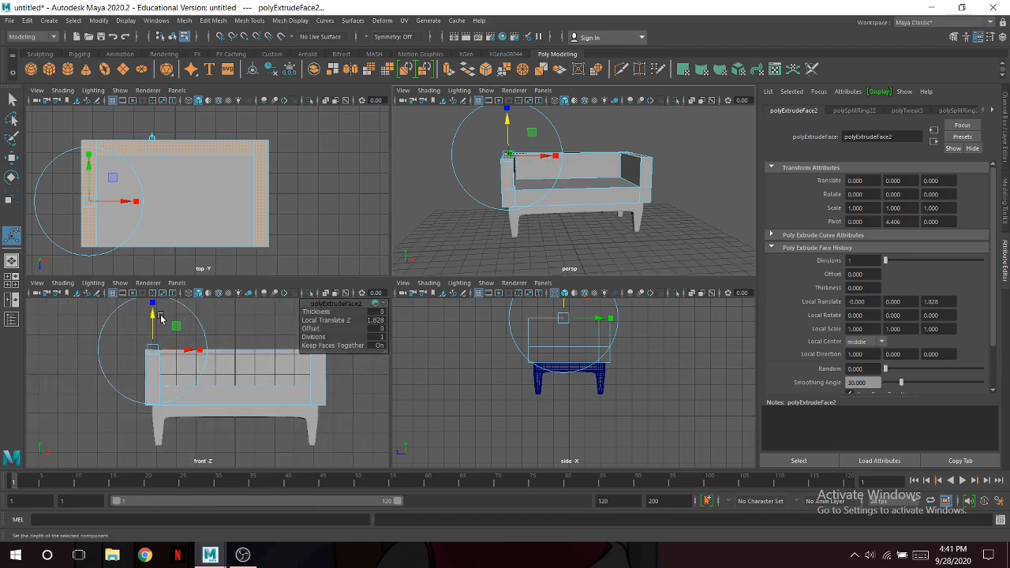
pyautogui.moveTo(155, 318); pyautogui.dragTo(154, 320)
pyautogui.click(154, 320)
pyautogui.keyDown('alt'); pyautogui.moveTo(707, 244); pyautogui.dragTo(636, 224); pyautogui.keyUp('alt')
pyautogui.moveTo(606, 182); pyautogui.dragTo(655, 167, button='right')
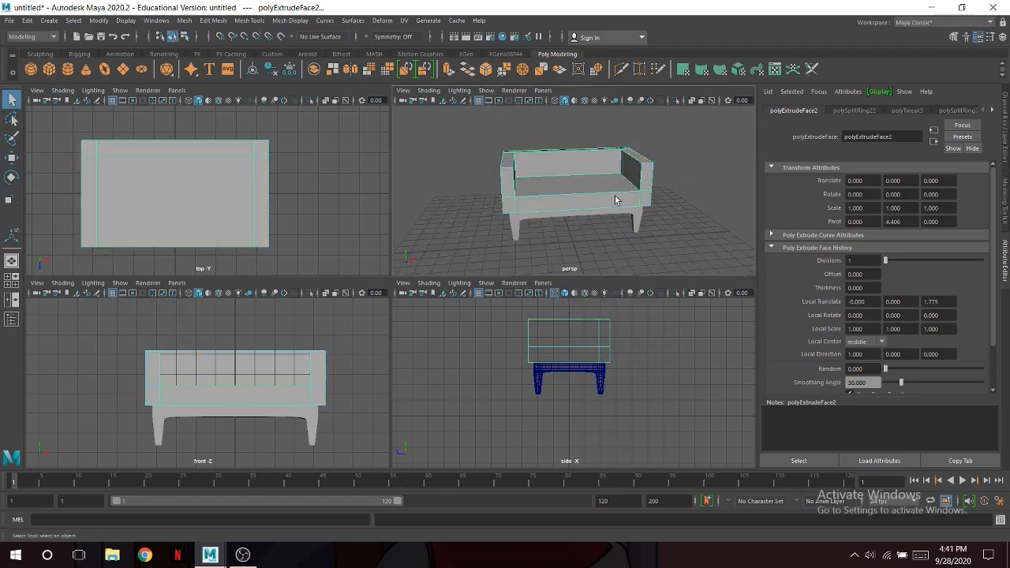
# Insert two horizontal supporting edge loops around the sofa body, one just below seat level and one near its bottom edge.
pyautogui.press('space')
pyautogui.keyDown('alt'); pyautogui.moveTo(546, 225); pyautogui.dragTo(376, 248); pyautogui.keyUp('alt')
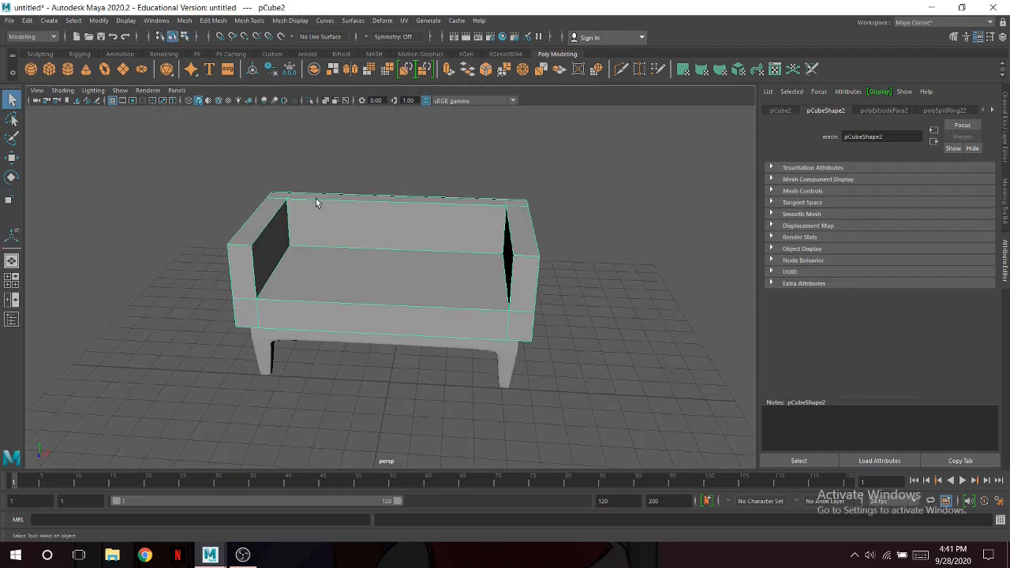
pyautogui.click(250, 21)
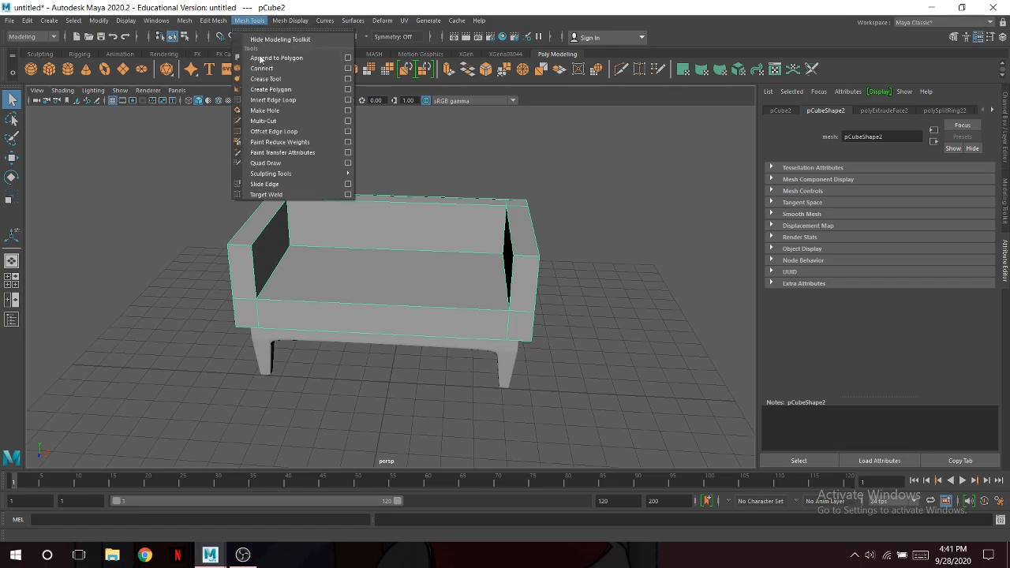
pyautogui.click(273, 99)
pyautogui.keyDown('alt'); pyautogui.moveTo(359, 233); pyautogui.dragTo(359, 233); pyautogui.keyUp('alt')
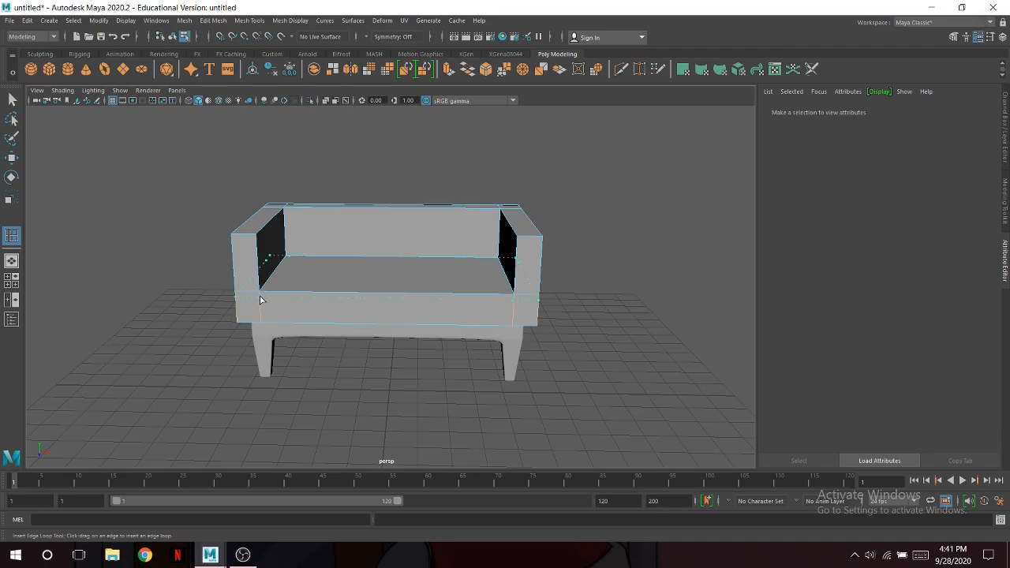
pyautogui.click(260, 301)
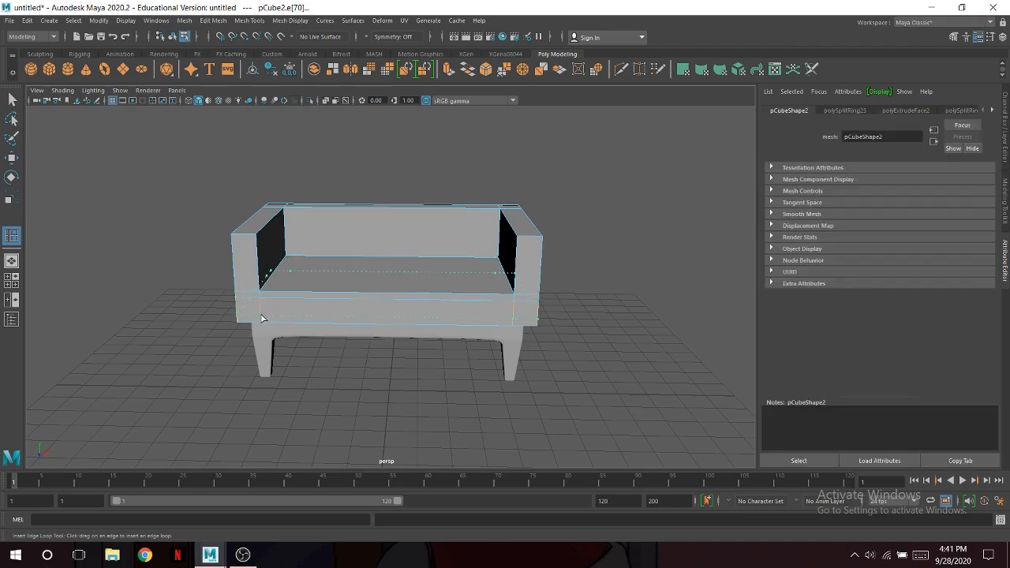
pyautogui.moveTo(266, 316); pyautogui.dragTo(267, 315)
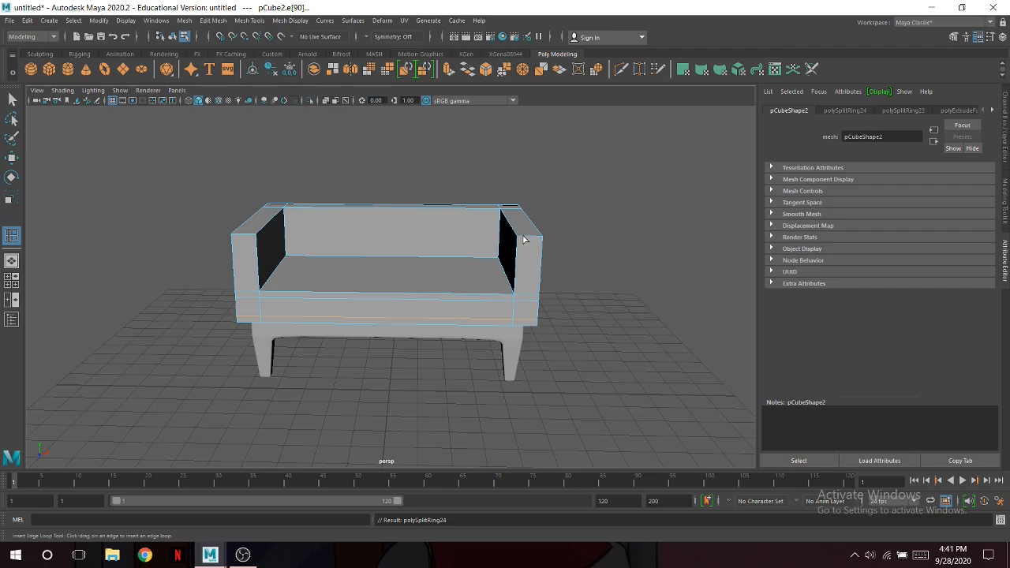
# Insert vertical supporting edge loops near the inner and outer edges of both armrests and beside the backrest on the sides.
pyautogui.moveTo(522, 240); pyautogui.dragTo(539, 240)
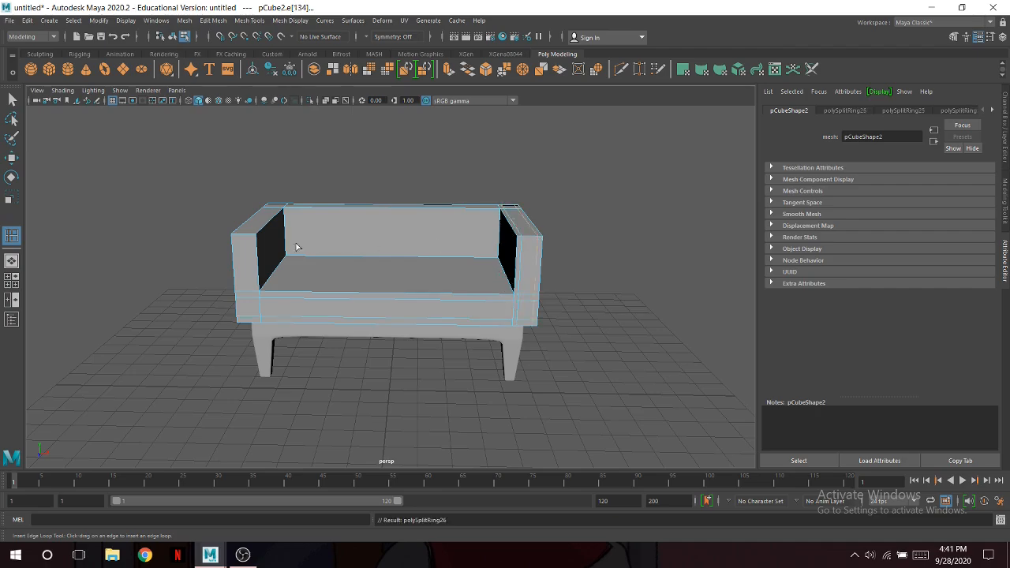
pyautogui.click(251, 237)
pyautogui.keyDown('alt'); pyautogui.moveTo(251, 237); pyautogui.dragTo(517, 296); pyautogui.keyUp('alt')
pyautogui.click(518, 294)
pyautogui.click(503, 293)
# Insert supporting edge loops close to the sofa body's front edge and just below the top rim of the armrests and backrest.
pyautogui.keyDown('alt'); pyautogui.moveTo(503, 294); pyautogui.dragTo(422, 250); pyautogui.keyUp('alt')
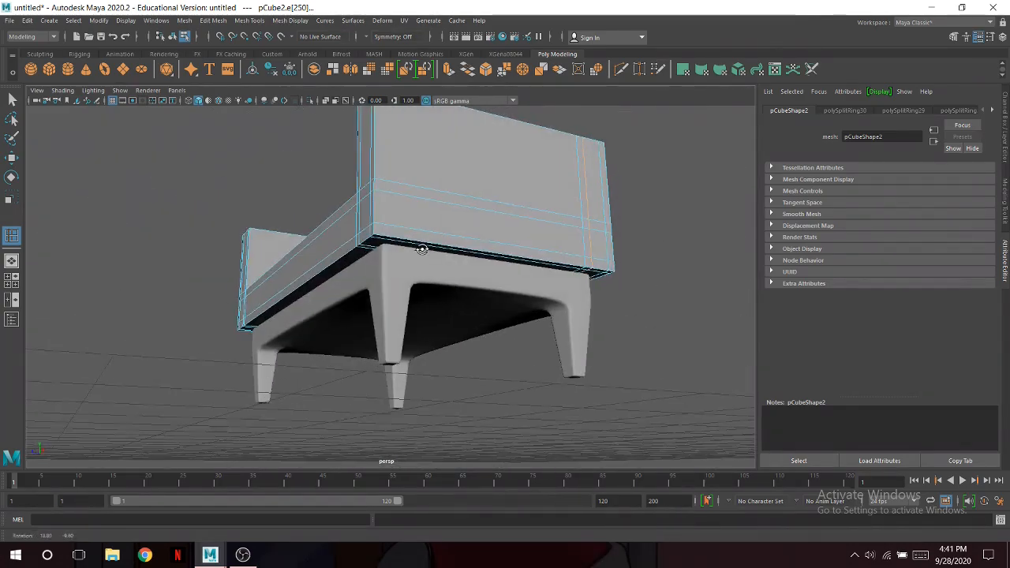
pyautogui.click(379, 241)
pyautogui.keyDown('alt'); pyautogui.moveTo(469, 259); pyautogui.dragTo(402, 254); pyautogui.keyUp('alt')
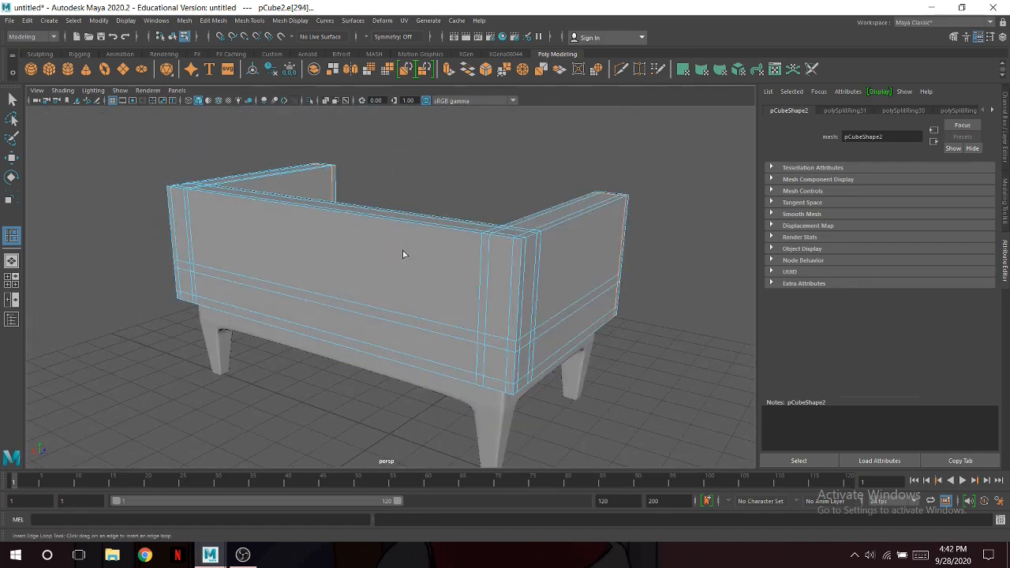
pyautogui.click(489, 245)
pyautogui.keyDown('alt'); pyautogui.moveTo(489, 245); pyautogui.dragTo(375, 251); pyautogui.keyUp('alt')
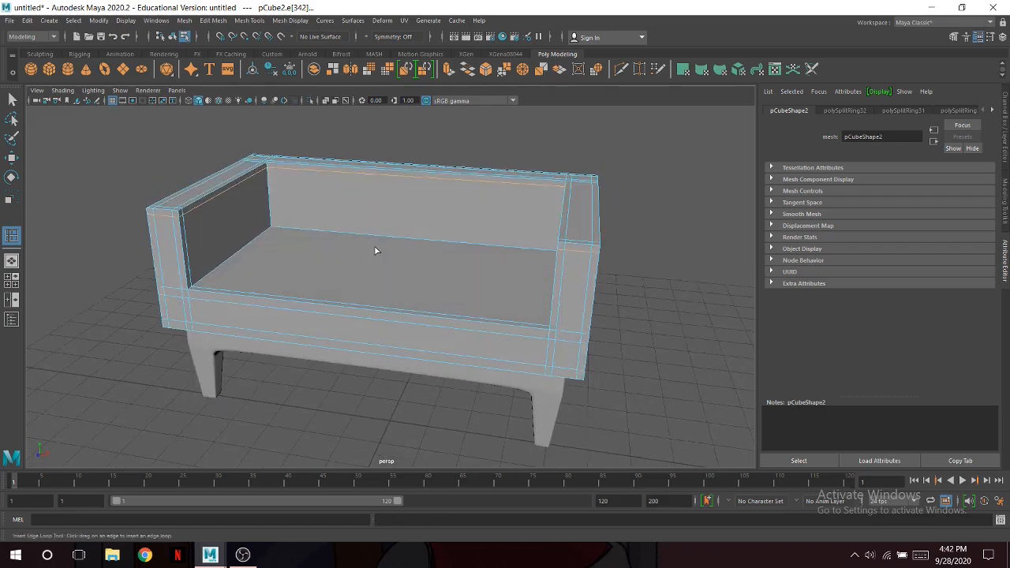
# Insert supporting edge loops along the seat's inner corners where it meets the armrests and backrest.
pyautogui.click(277, 229)
pyautogui.keyDown('alt'); pyautogui.moveTo(276, 229); pyautogui.dragTo(525, 267); pyautogui.keyUp('alt')
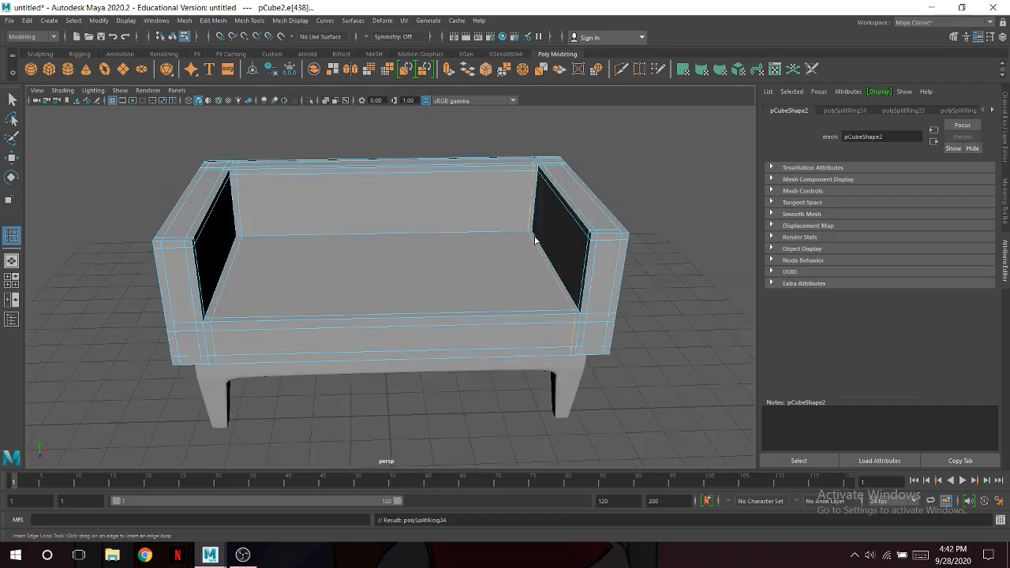
pyautogui.moveTo(535, 238)
pyautogui.mouseDown()
pyautogui.moveTo(534, 227)
pyautogui.moveTo(544, 252)
pyautogui.mouseUp()
# Return the sofa body to object mode and apply Smooth to the mesh.
pyautogui.moveTo(407, 227); pyautogui.dragTo(436, 209, button='right')
pyautogui.moveTo(459, 229)
pyautogui.keyDown('alt'); pyautogui.mouseDown()
pyautogui.moveTo(454, 247)
pyautogui.moveTo(462, 242)
pyautogui.mouseUp(); pyautogui.keyUp('alt')
pyautogui.click(463, 242)
pyautogui.click(182, 21)
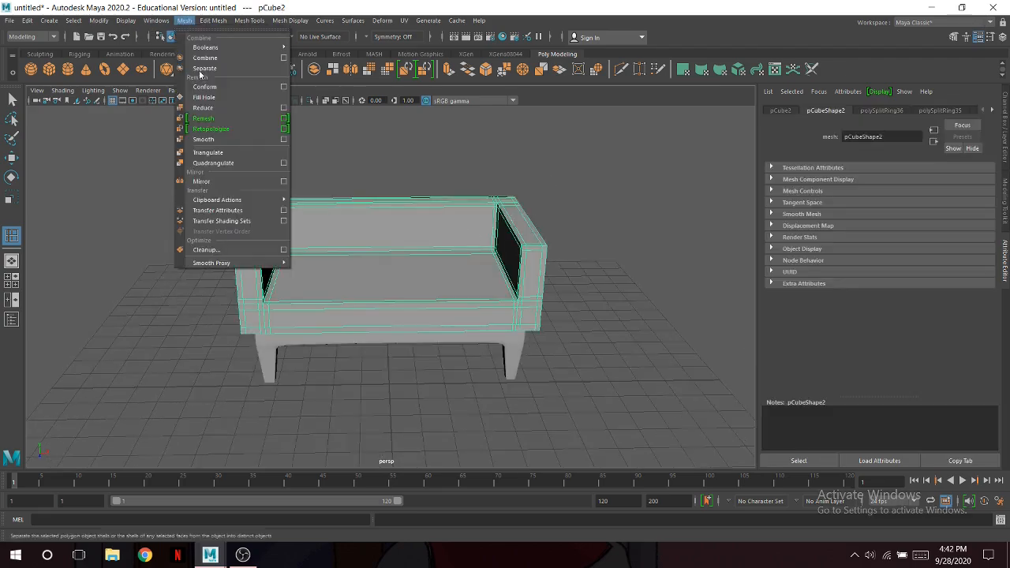
pyautogui.click(205, 139)
pyautogui.click(205, 142)
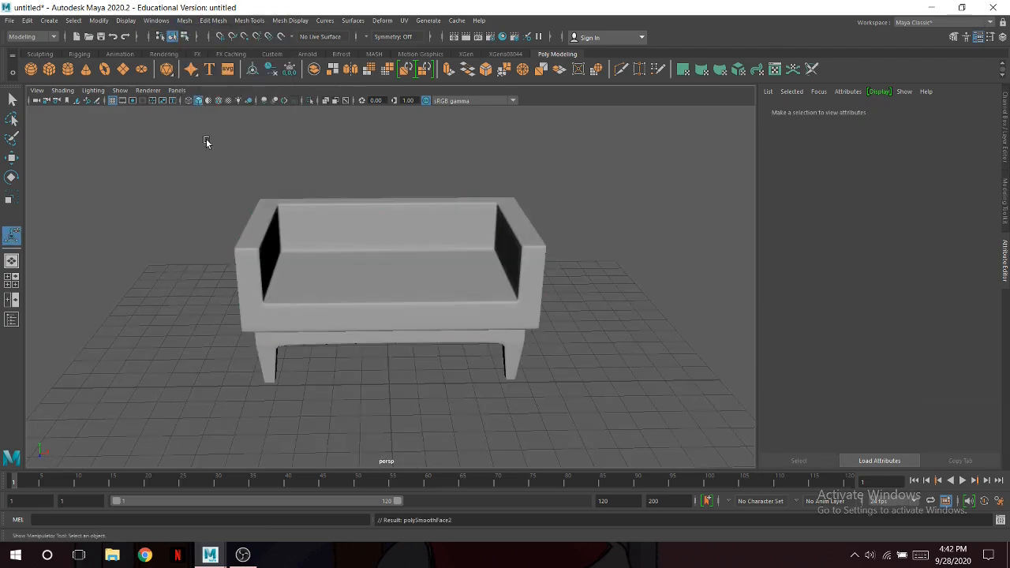
# Set the sofa body's smoothing division levels to 2 and deselect it.
pyautogui.keyDown('alt'); pyautogui.moveTo(393, 198); pyautogui.dragTo(314, 199); pyautogui.keyUp('alt')
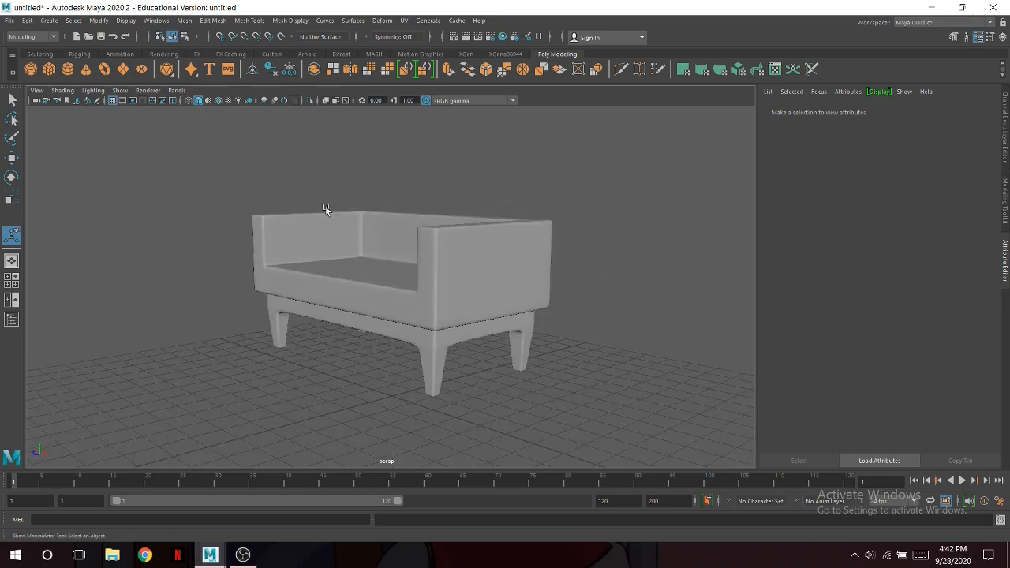
pyautogui.click(359, 239)
pyautogui.click(898, 112)
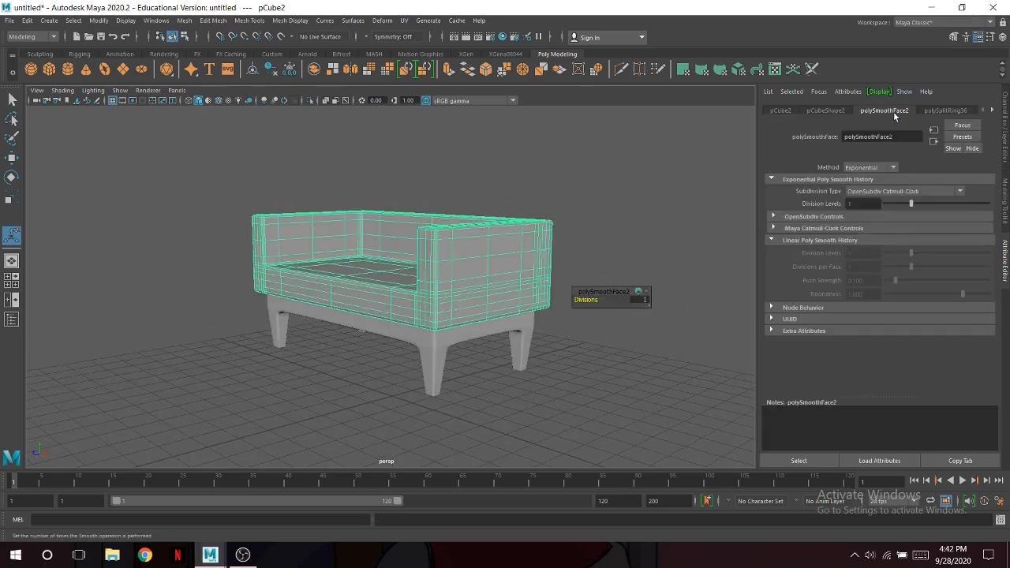
pyautogui.scroll(2, 461, 251)
pyautogui.keyDown('alt'); pyautogui.moveTo(460, 250); pyautogui.dragTo(714, 261); pyautogui.keyUp('alt')
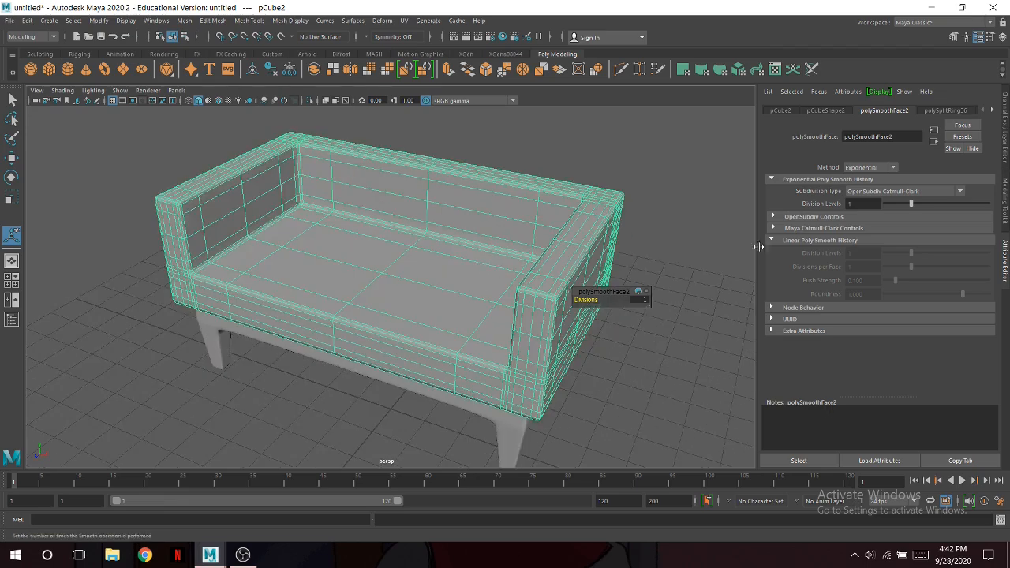
pyautogui.moveTo(911, 204); pyautogui.dragTo(937, 205)
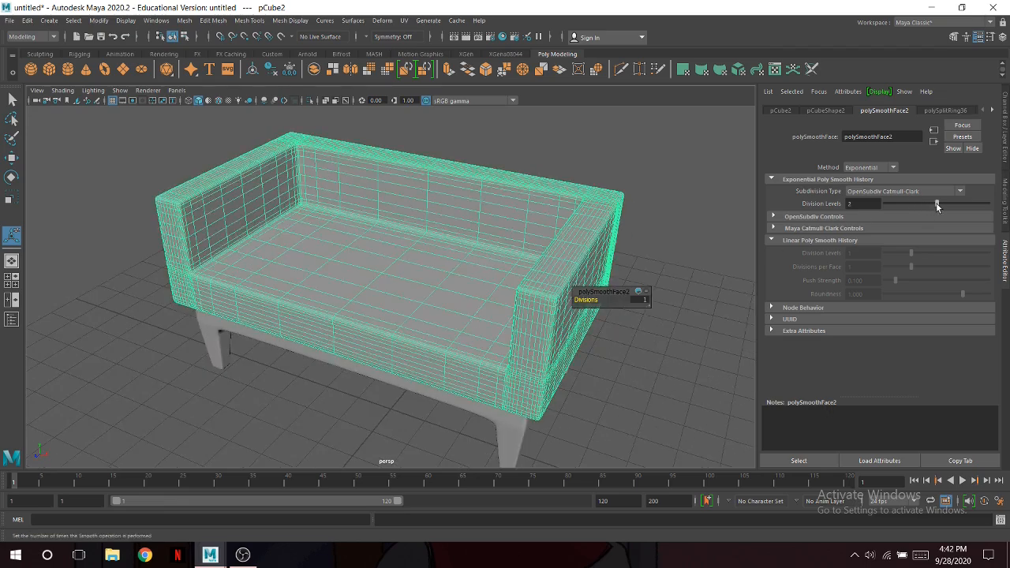
pyautogui.click(650, 199)
pyautogui.keyDown('alt'); pyautogui.moveTo(650, 198); pyautogui.dragTo(453, 232); pyautogui.keyUp('alt')
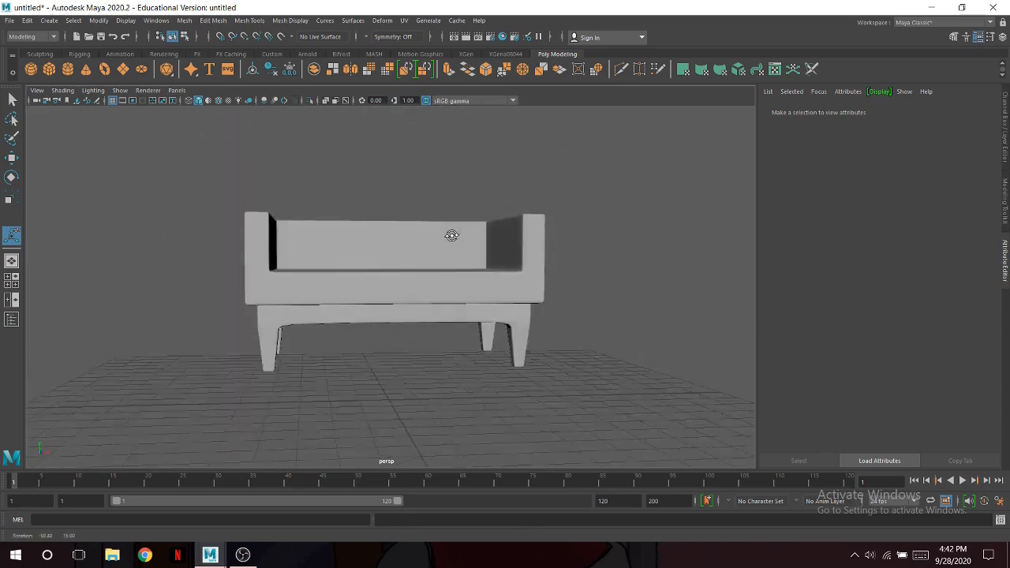
# Select the sofa body and leg base together and move them down in the front view toward the ground grid.
pyautogui.press('space')
pyautogui.click(522, 174)
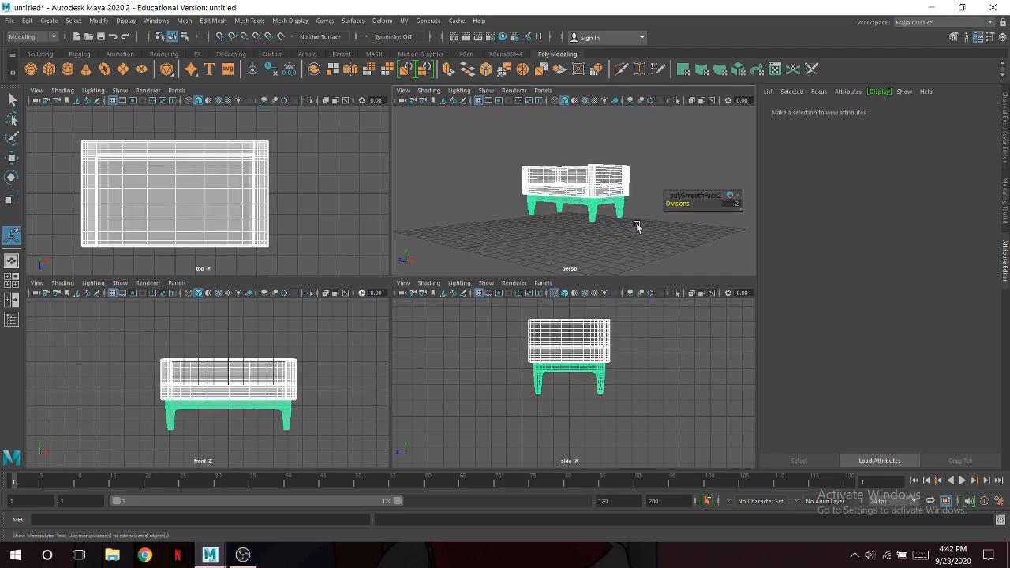
pyautogui.click(12, 159)
pyautogui.moveTo(226, 353); pyautogui.dragTo(228, 373)
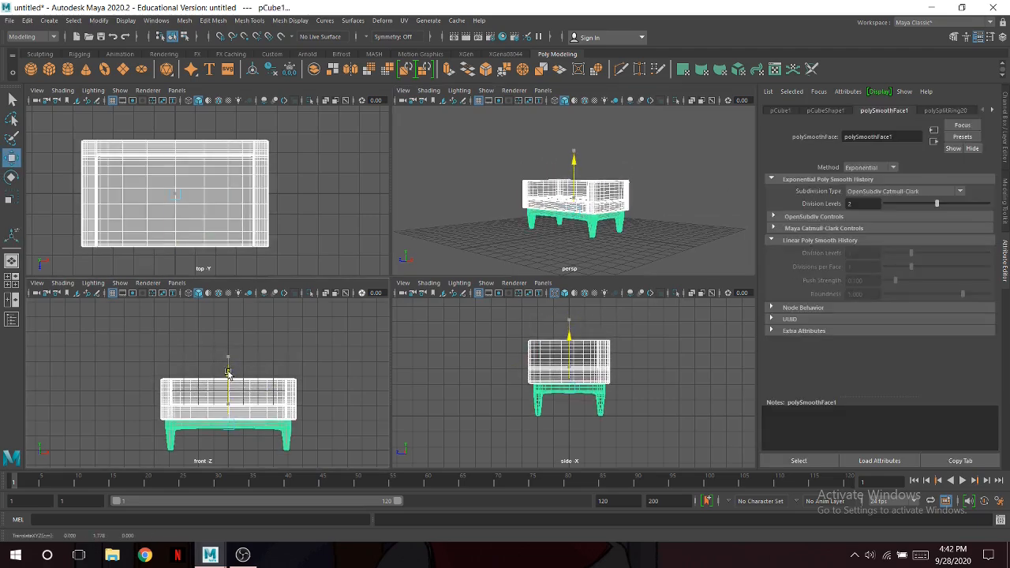
pyautogui.keyDown('alt'); pyautogui.moveTo(576, 252); pyautogui.dragTo(637, 225); pyautogui.keyUp('alt')
pyautogui.click(581, 257)
pyautogui.scroll(5, 571, 251)
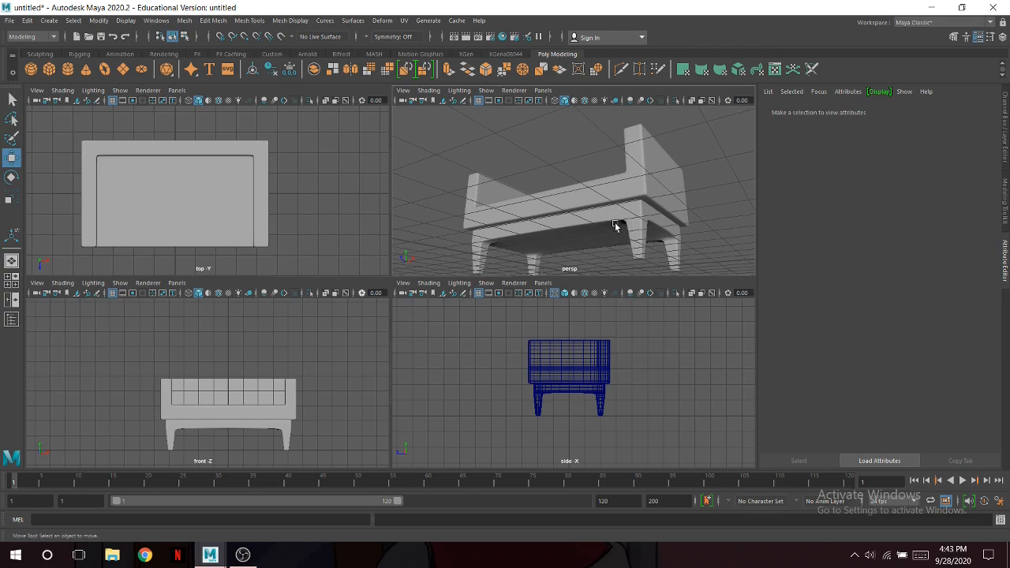
pyautogui.keyDown('alt'); pyautogui.moveTo(616, 225); pyautogui.dragTo(650, 244); pyautogui.keyUp('alt')
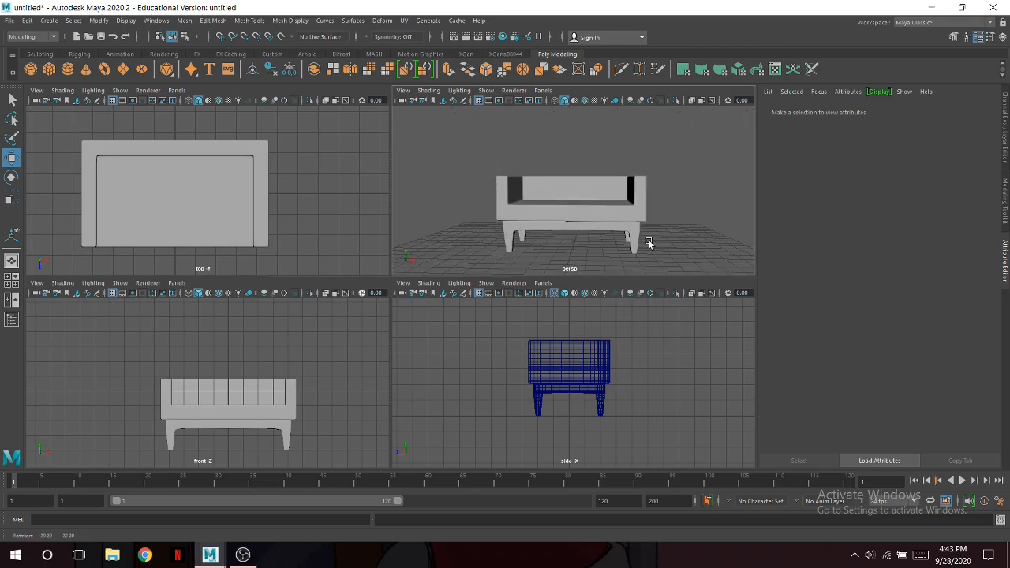
# Scale the leg base down along Y in the front view to shorten the legs slightly.
pyautogui.click(241, 434)
pyautogui.scroll(1, 261, 431)
pyautogui.click(12, 198)
pyautogui.scroll(2, 266, 377)
pyautogui.scroll(-3, 273, 401)
pyautogui.keyDown('alt'); pyautogui.moveTo(273, 402); pyautogui.dragTo(275, 364, button='middle'); pyautogui.keyUp('alt')
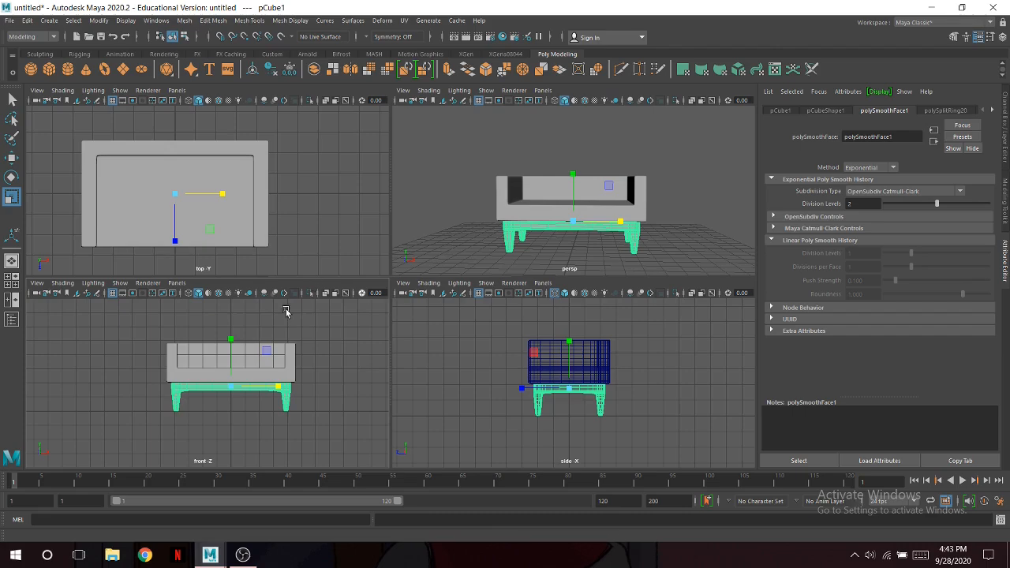
pyautogui.moveTo(231, 340); pyautogui.dragTo(232, 353)
# Select the sofa body and shortened leg base together and lower them slightly along Y toward the ground grid.
pyautogui.moveTo(169, 323); pyautogui.dragTo(327, 411)
pyautogui.click(12, 159)
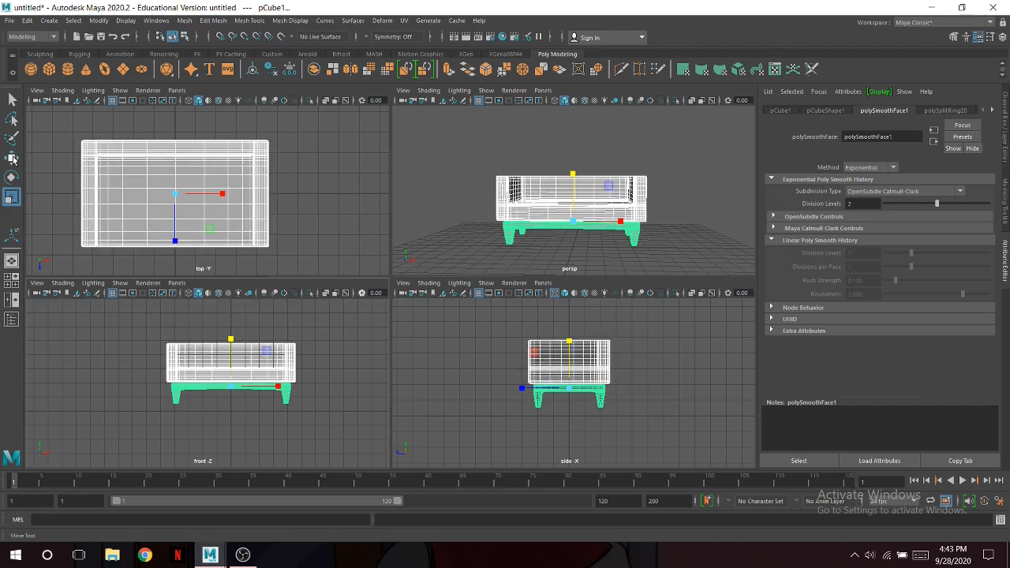
pyautogui.moveTo(226, 335); pyautogui.dragTo(231, 341)
pyautogui.keyDown('alt'); pyautogui.moveTo(463, 230); pyautogui.dragTo(581, 208); pyautogui.keyUp('alt')
pyautogui.click(472, 250)
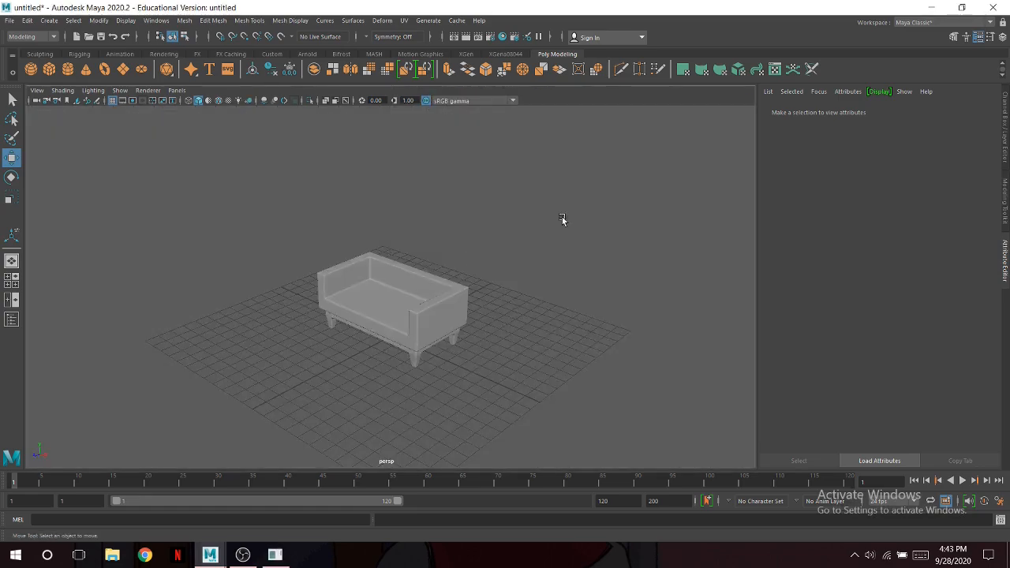
pyautogui.keyDown('alt'); pyautogui.moveTo(564, 218); pyautogui.dragTo(511, 321); pyautogui.keyUp('alt')
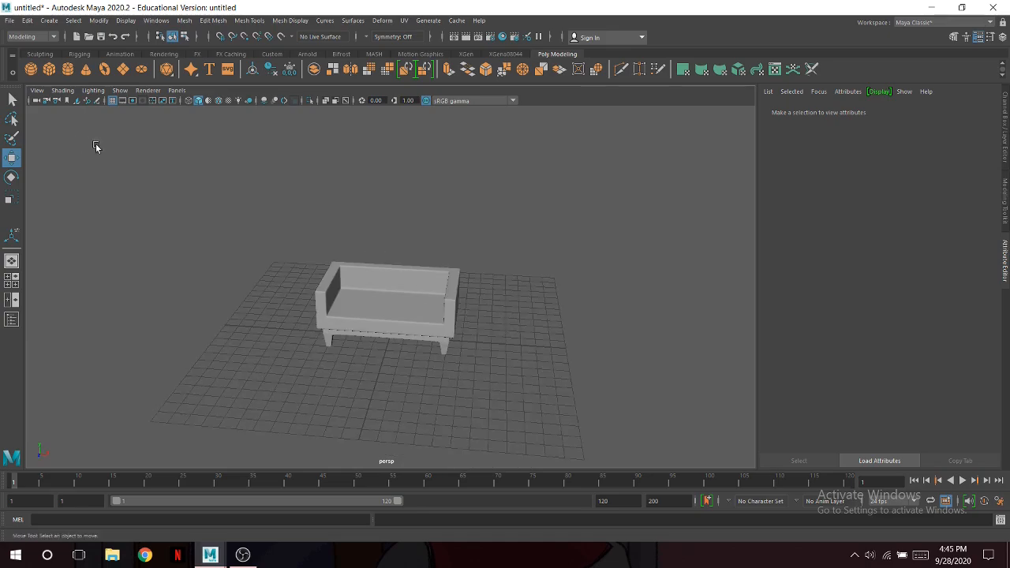
# Create a new polygon cube and scale it uniformly to about 3.13 in the top view for a seat cushion.
pyautogui.click(50, 71)
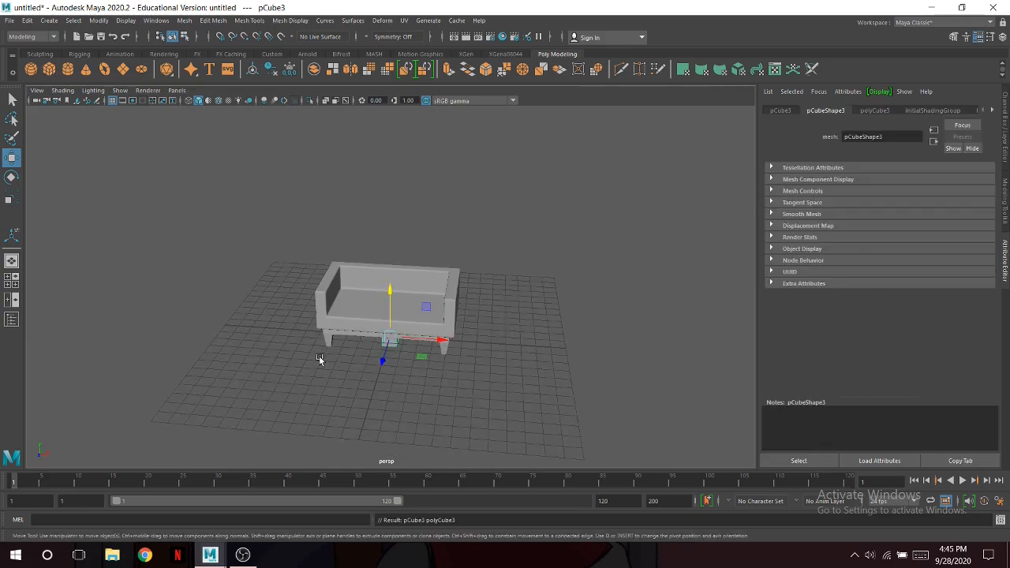
pyautogui.press('space')
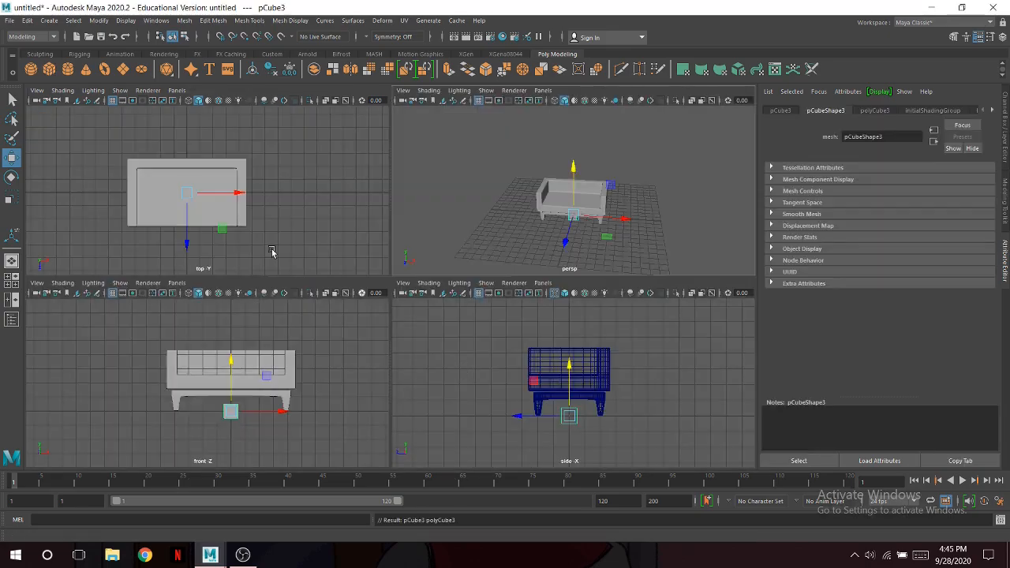
pyautogui.click(190, 101)
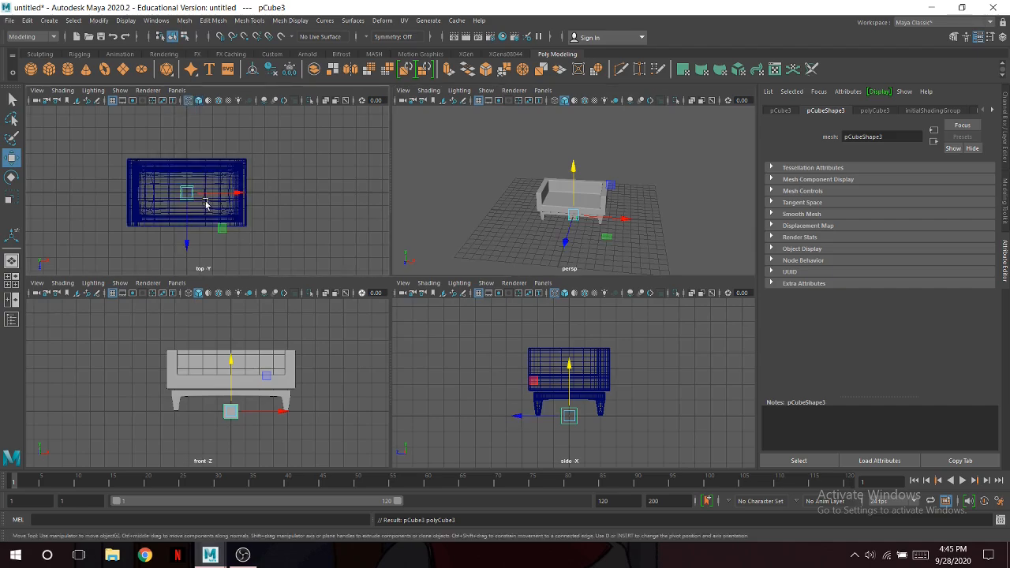
pyautogui.scroll(2, 181, 202)
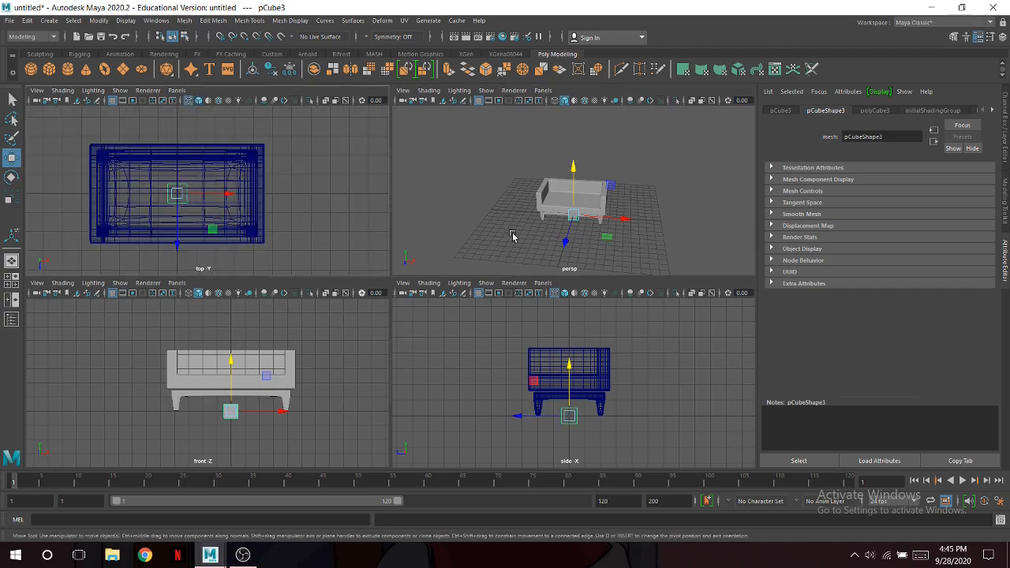
pyautogui.press('r')
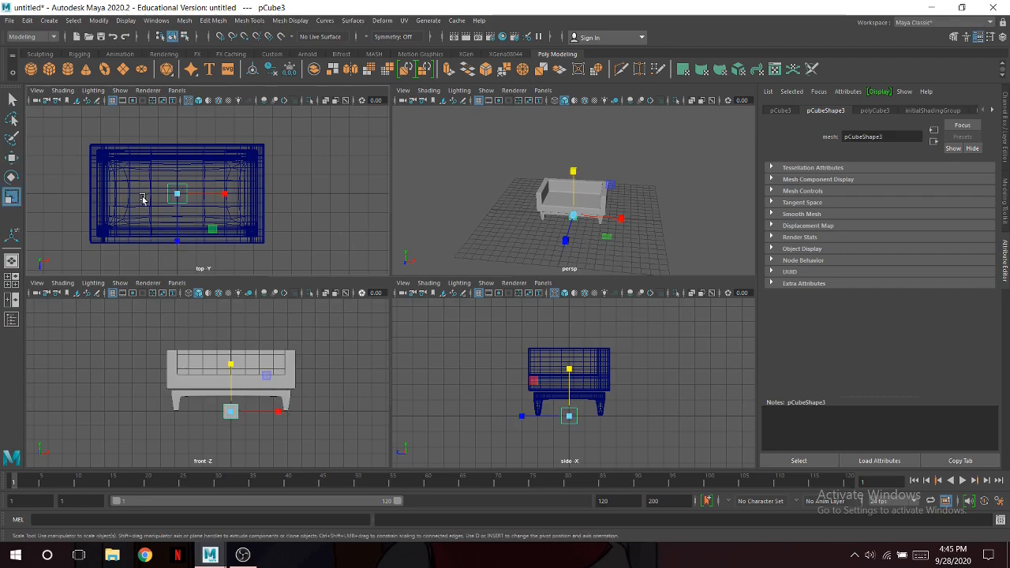
pyautogui.moveTo(177, 196); pyautogui.dragTo(212, 218)
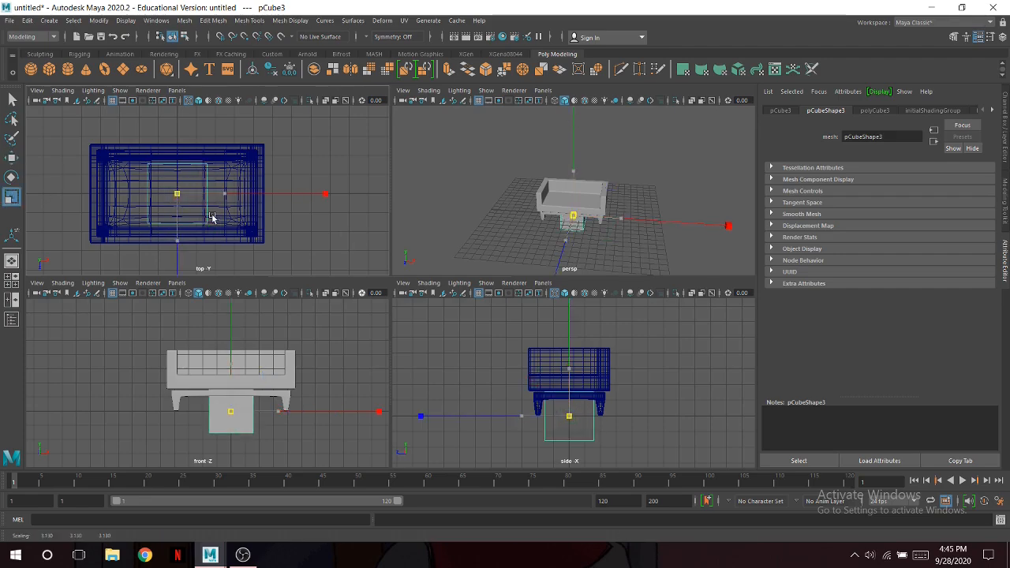
# Move the cushion cube over the left half of the sofa seat, to about X -2.16 and Y 4.36.
pyautogui.click(12, 157)
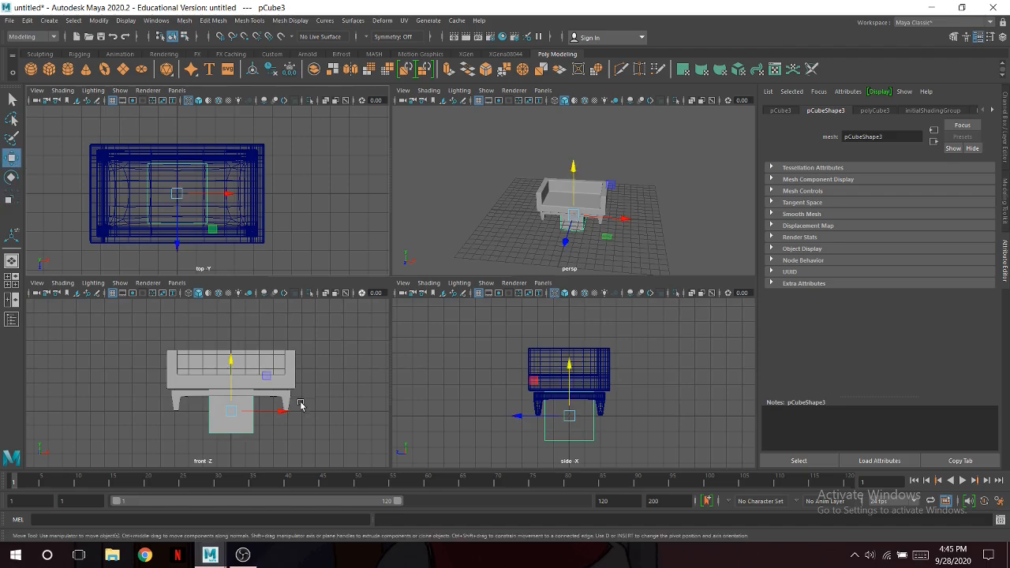
pyautogui.moveTo(287, 413); pyautogui.dragTo(259, 412)
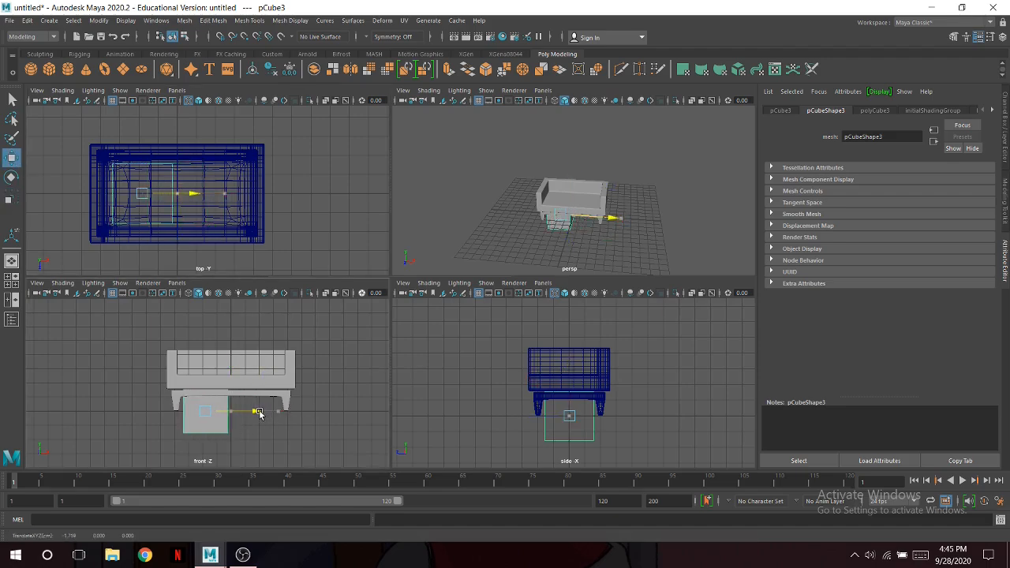
pyautogui.click(188, 294)
pyautogui.moveTo(203, 362); pyautogui.dragTo(203, 306)
pyautogui.scroll(3, 230, 361)
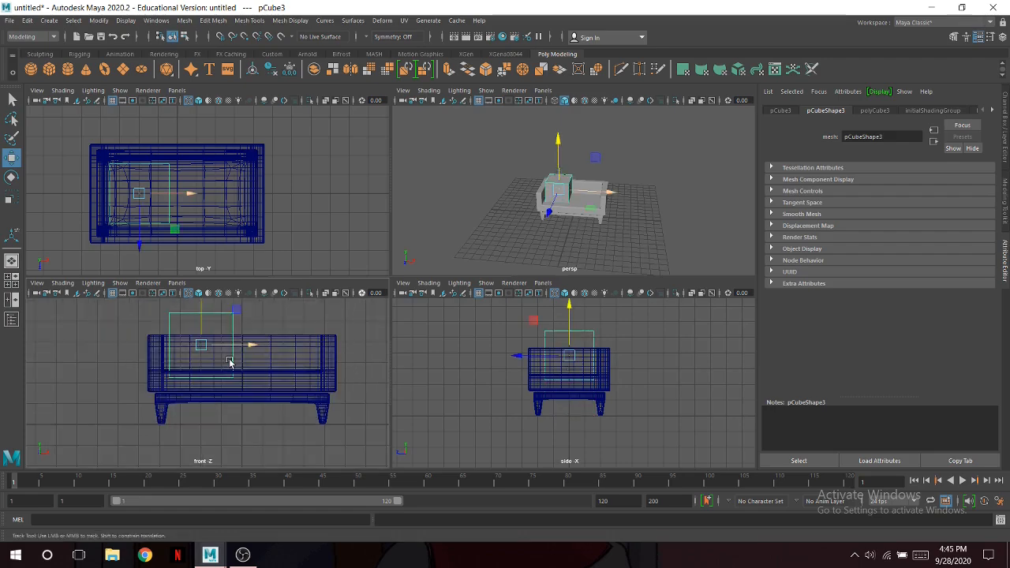
pyautogui.keyDown('alt'); pyautogui.moveTo(230, 361); pyautogui.dragTo(196, 417, button='middle'); pyautogui.keyUp('alt')
pyautogui.moveTo(167, 367); pyautogui.dragTo(168, 356)
pyautogui.moveTo(218, 393); pyautogui.dragTo(214, 392)
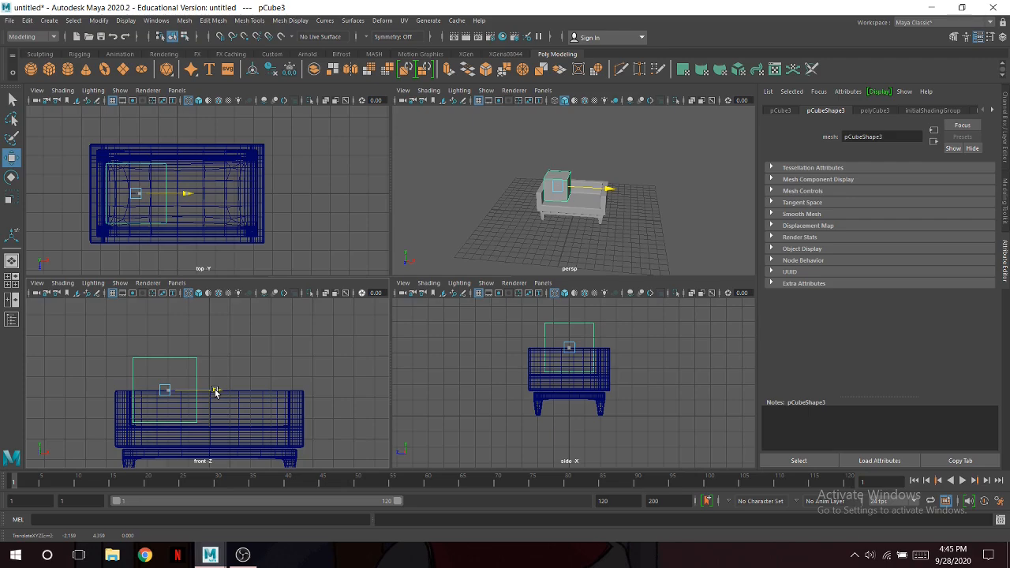
# Flatten the cushion cube along Y to a scale of about 1.11 and lower it between the armrests onto the seat.
pyautogui.click(12, 196)
pyautogui.moveTo(163, 353); pyautogui.dragTo(164, 380)
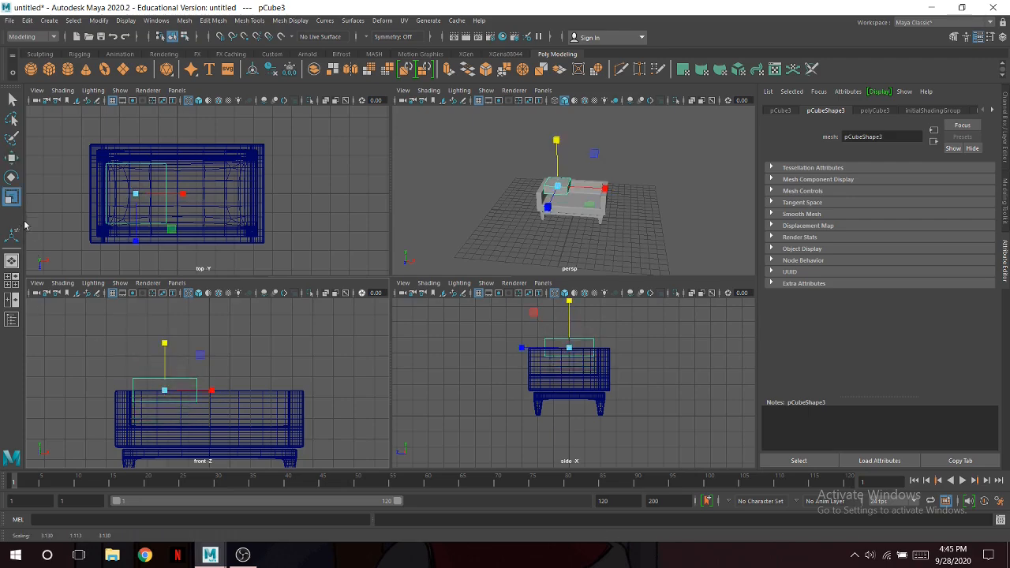
pyautogui.click(12, 158)
pyautogui.moveTo(169, 364); pyautogui.dragTo(205, 416)
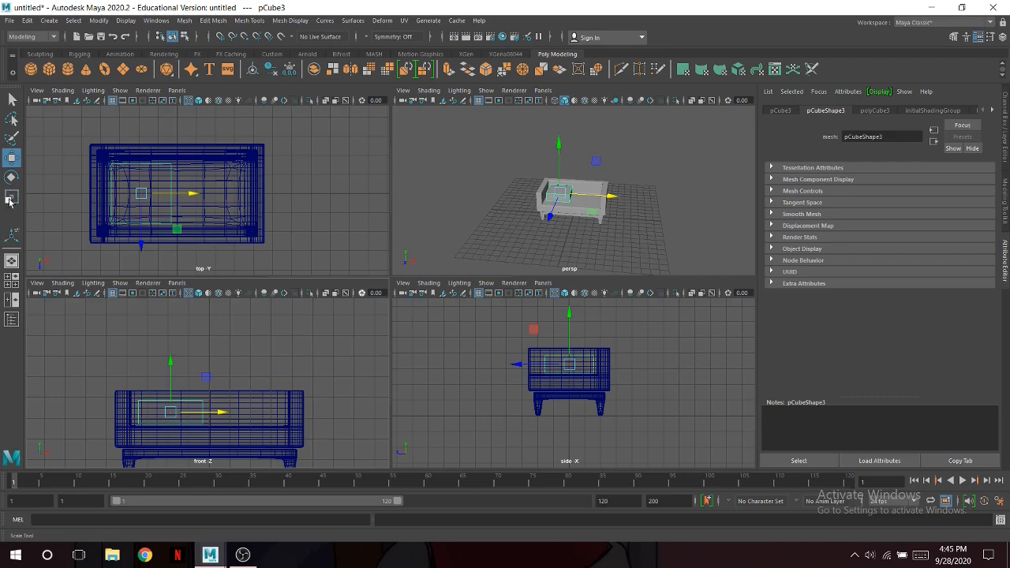
# Widen the cushion along X to a scale of about 3.72 and position it at about X -1.9, Y 3.29 to fill the seat's left half.
pyautogui.press('r')
pyautogui.moveTo(218, 411); pyautogui.dragTo(226, 412)
pyautogui.press('space')
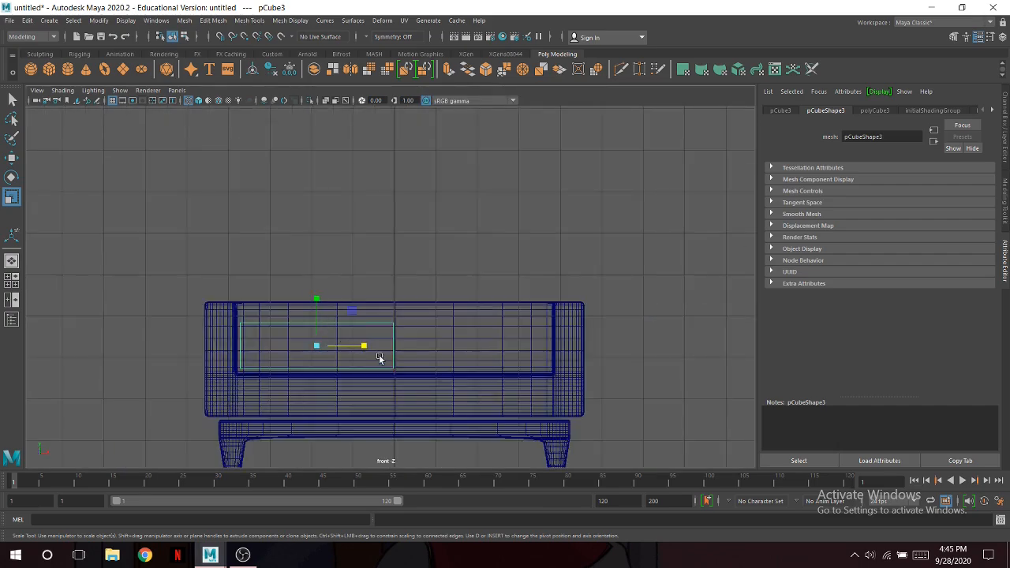
pyautogui.moveTo(362, 347); pyautogui.dragTo(365, 349)
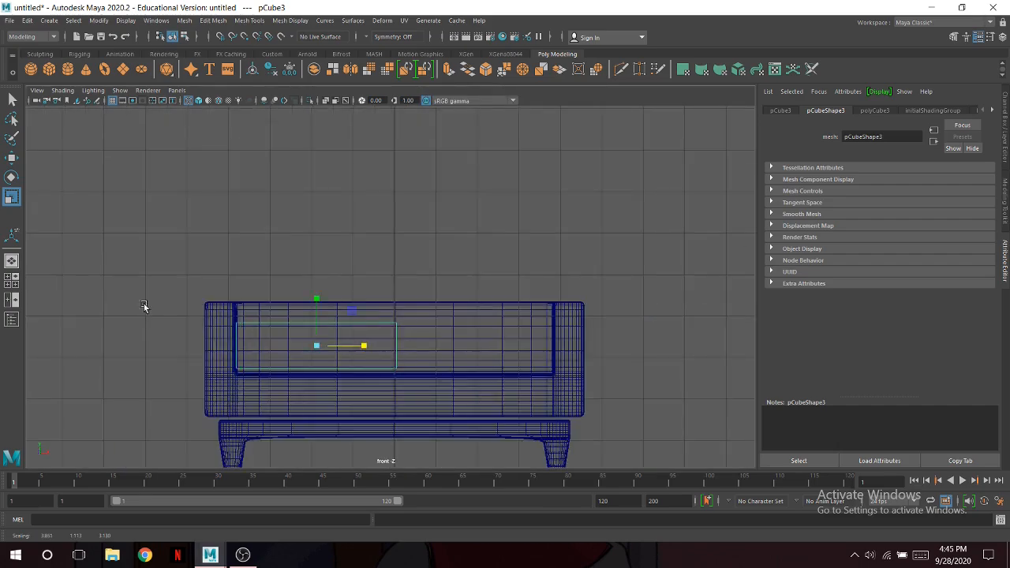
pyautogui.scroll(3, 352, 322)
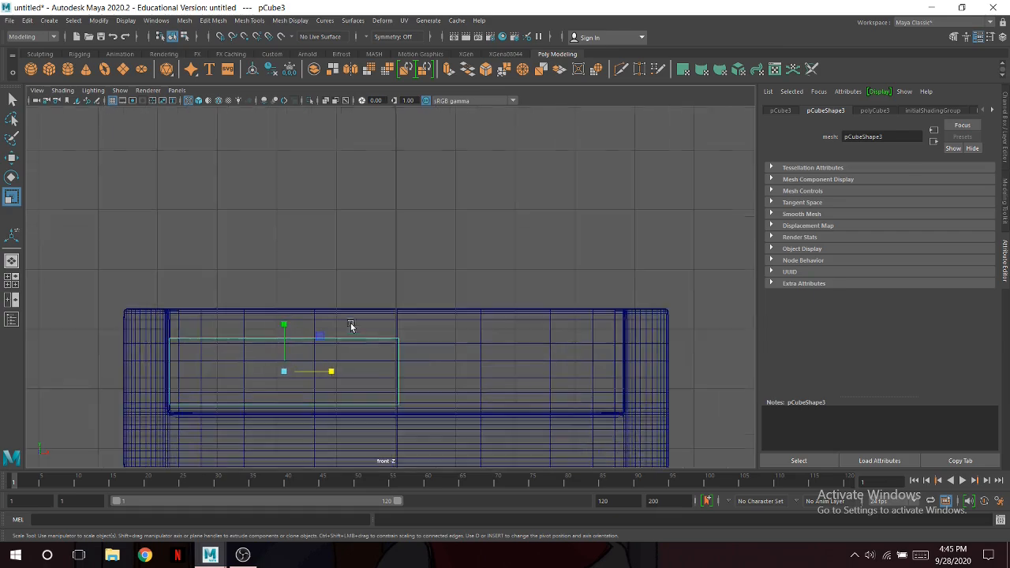
pyautogui.moveTo(333, 373); pyautogui.dragTo(331, 373)
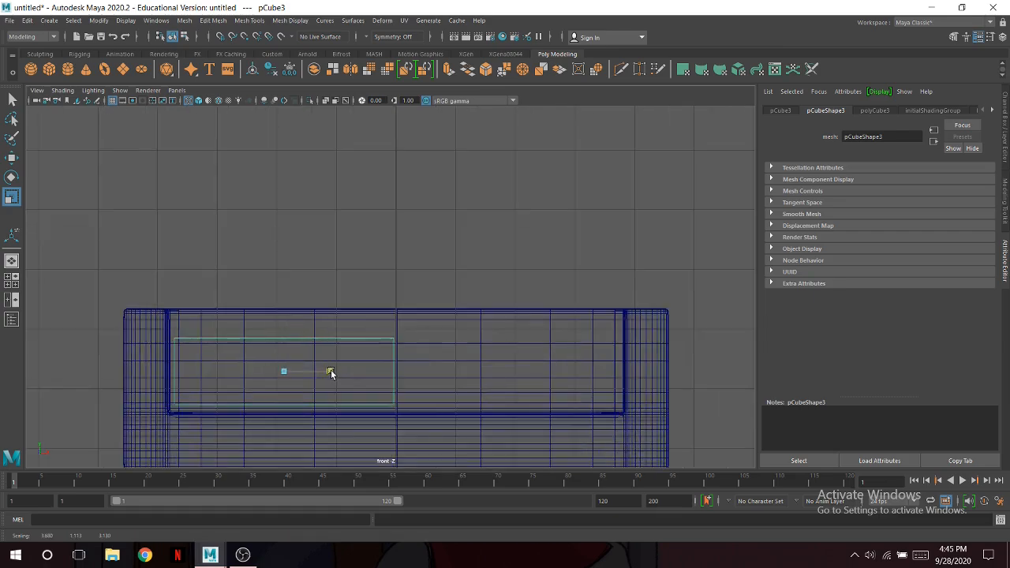
pyautogui.press('w')
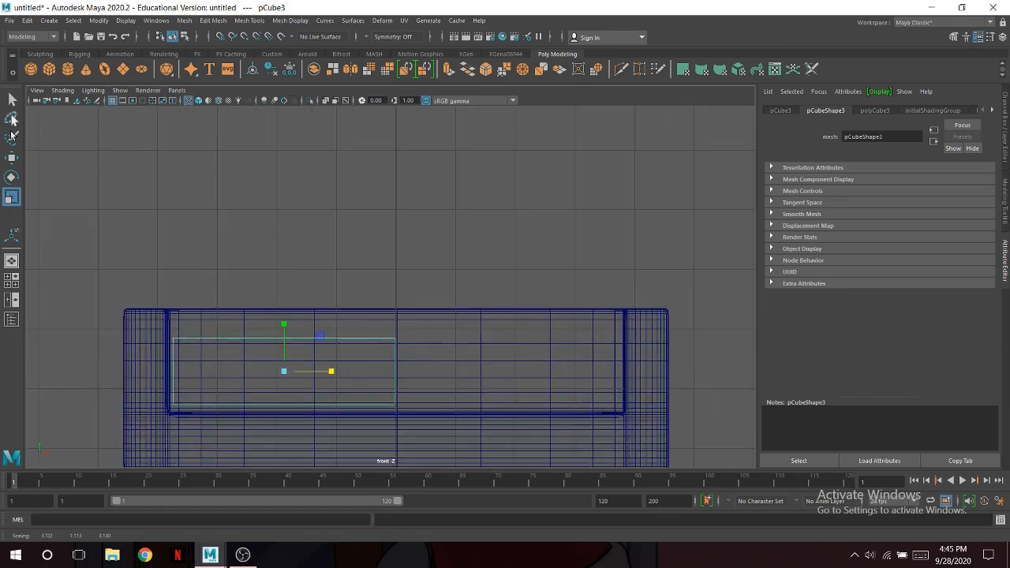
pyautogui.moveTo(284, 351); pyautogui.dragTo(321, 375)
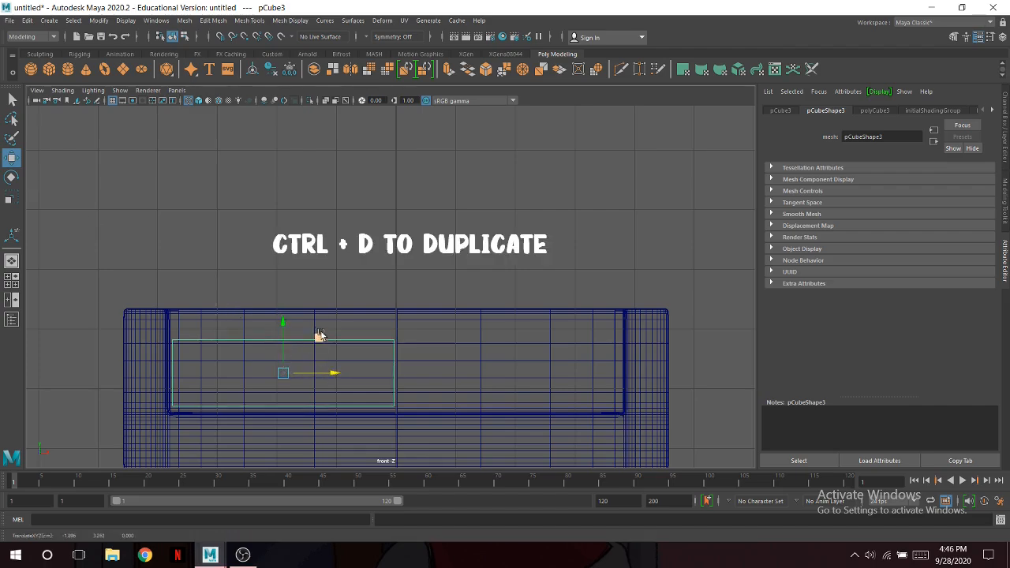
# Duplicate the cushion and move the copy along X to about 1.91, filling the right half of the seat.
pyautogui.moveTo(331, 372); pyautogui.dragTo(555, 382)
pyautogui.hotkey('ctrl', 'd')
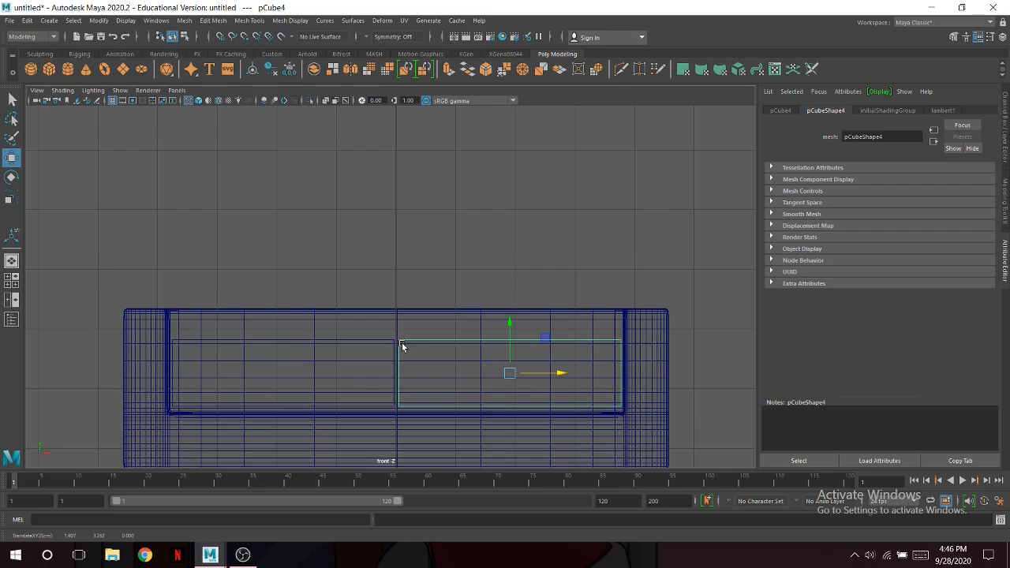
pyautogui.press('space')
pyautogui.moveTo(588, 238)
pyautogui.keyDown('alt'); pyautogui.mouseDown()
pyautogui.moveTo(592, 221)
pyautogui.moveTo(570, 247)
pyautogui.mouseUp(); pyautogui.keyUp('alt')
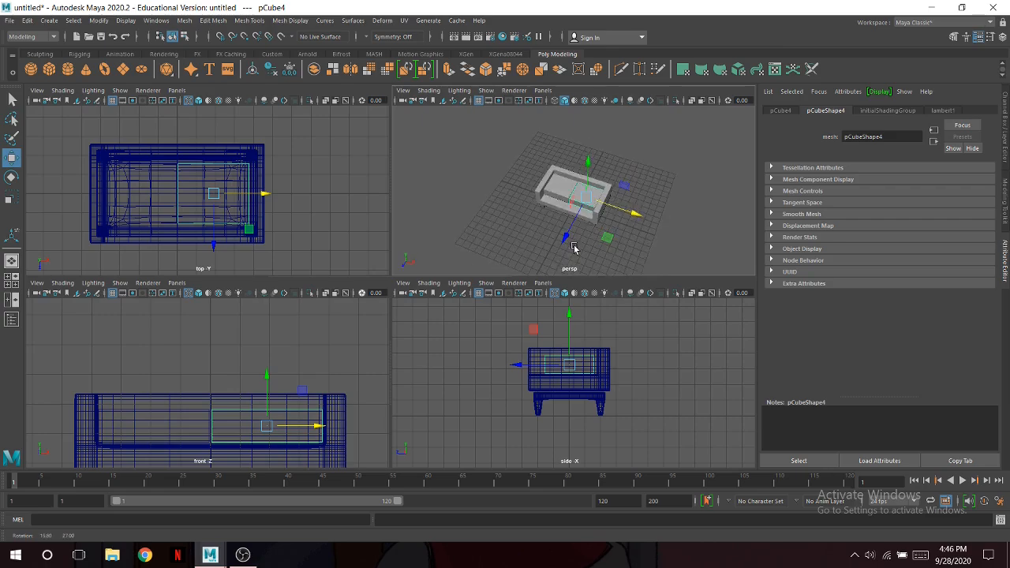
# Select both cushions and lengthen them along Z to a scale of about 3.83 in the shaded top view.
pyautogui.click(197, 101)
pyautogui.click(157, 197)
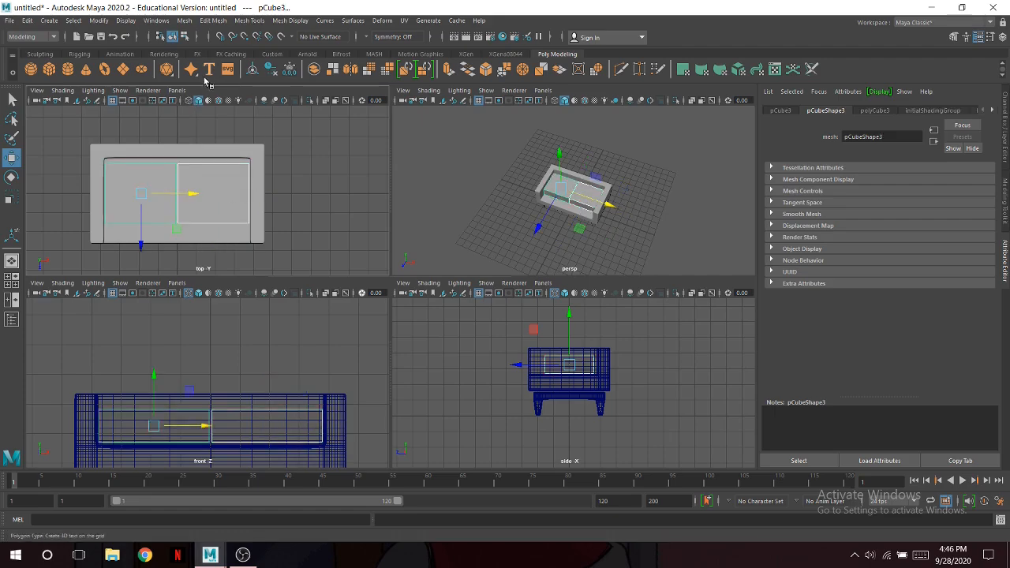
pyautogui.keyDown('alt'); pyautogui.moveTo(609, 228); pyautogui.dragTo(617, 246); pyautogui.keyUp('alt')
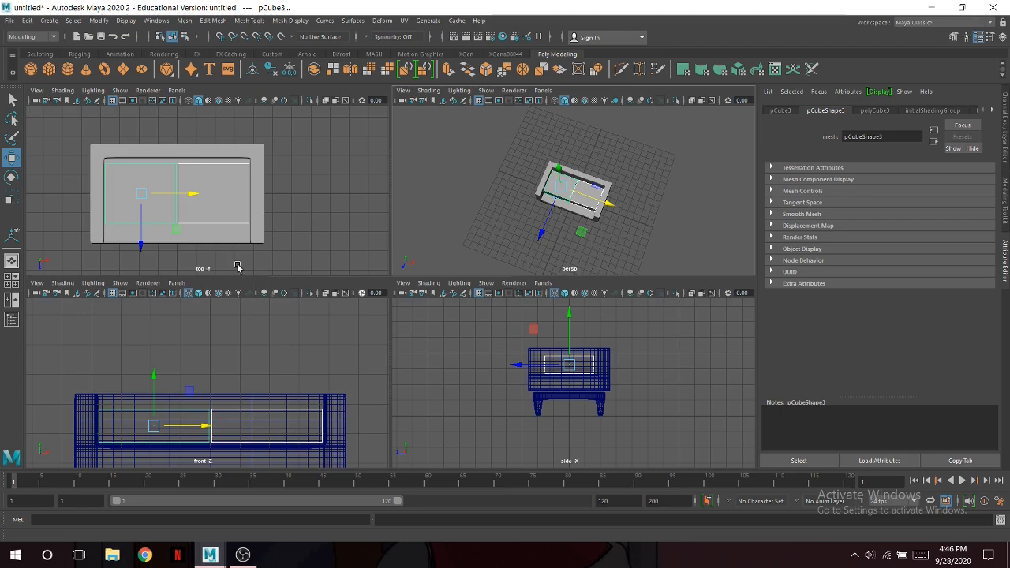
pyautogui.scroll(2, 246, 259)
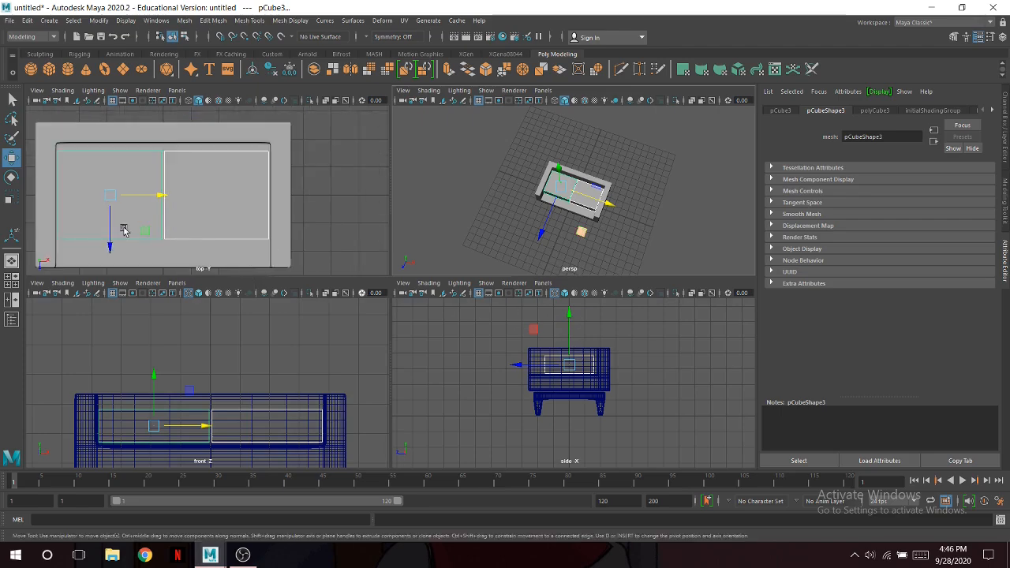
pyautogui.click(11, 199)
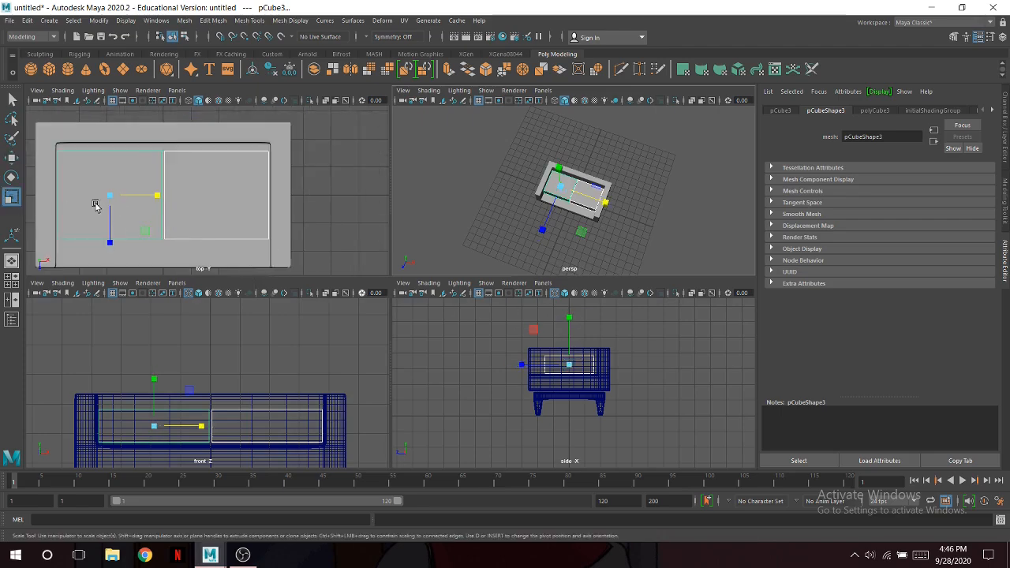
pyautogui.moveTo(109, 242); pyautogui.dragTo(109, 250)
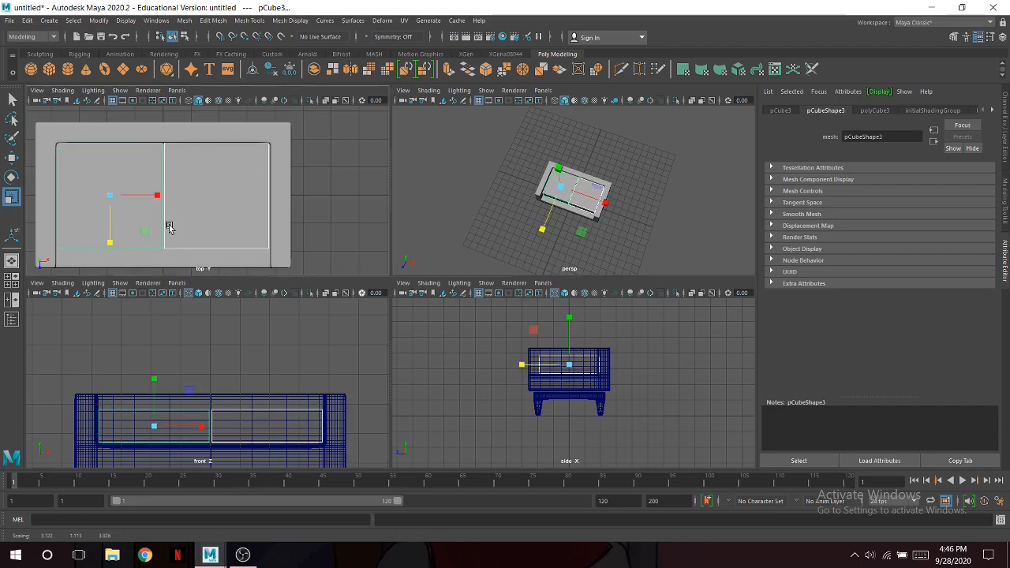
# Move both cushions forward along Z toward the sofa's front edge and deselect them.
pyautogui.keyDown('alt'); pyautogui.moveTo(178, 221); pyautogui.dragTo(184, 203, button='middle'); pyautogui.keyUp('alt')
pyautogui.press('w')
pyautogui.moveTo(116, 216); pyautogui.dragTo(114, 233)
pyautogui.press('r')
pyautogui.click(11, 157)
pyautogui.press('space')
pyautogui.keyDown('alt'); pyautogui.moveTo(510, 259); pyautogui.dragTo(521, 325); pyautogui.keyUp('alt')
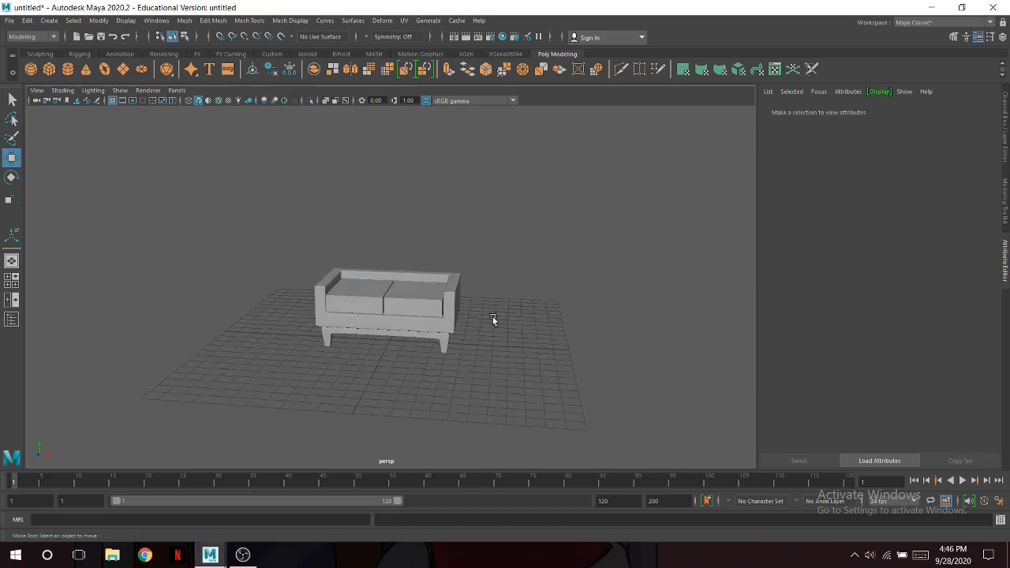
# Raise the left cushion along Y above the sofa to about Y 5.75.
pyautogui.moveTo(492, 317)
pyautogui.keyDown('alt'); pyautogui.mouseDown()
pyautogui.moveTo(521, 326)
pyautogui.moveTo(492, 313)
pyautogui.mouseUp(); pyautogui.keyUp('alt')
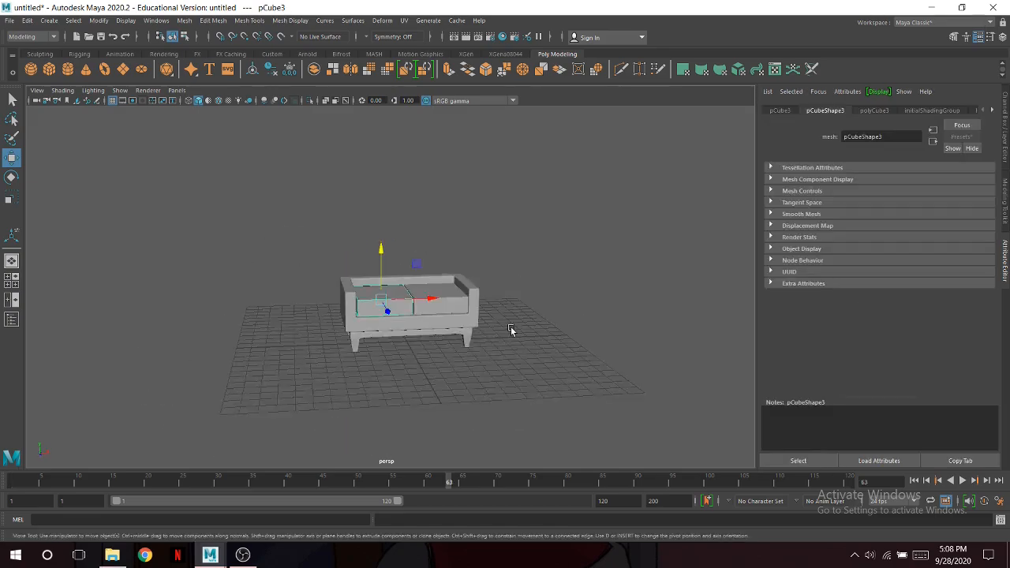
pyautogui.keyDown('alt'); pyautogui.moveTo(510, 327); pyautogui.dragTo(457, 331); pyautogui.keyUp('alt')
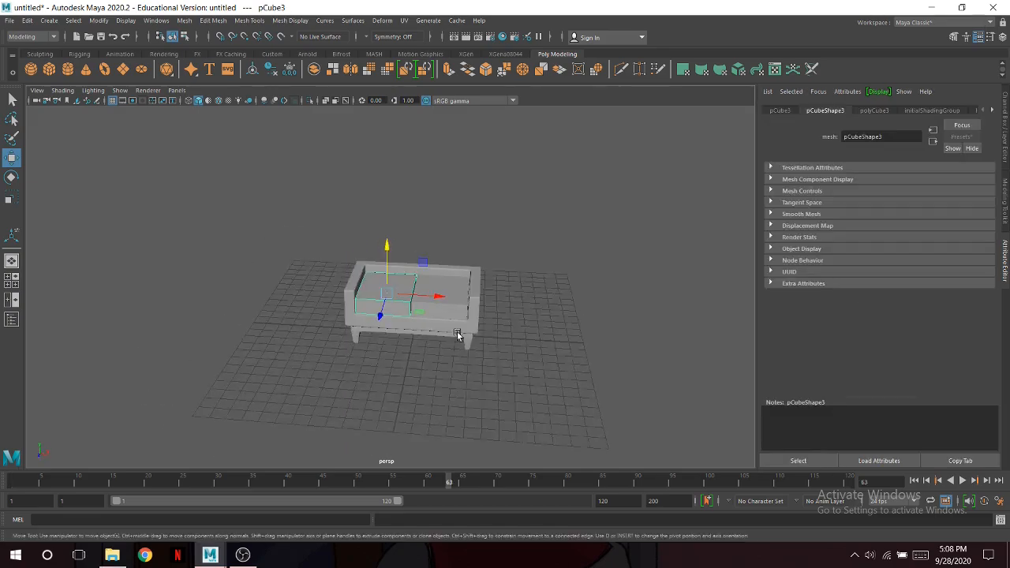
pyautogui.scroll(4, 457, 331)
pyautogui.keyDown('alt'); pyautogui.moveTo(416, 389); pyautogui.dragTo(414, 379); pyautogui.keyUp('alt')
pyautogui.moveTo(389, 282); pyautogui.dragTo(389, 220)
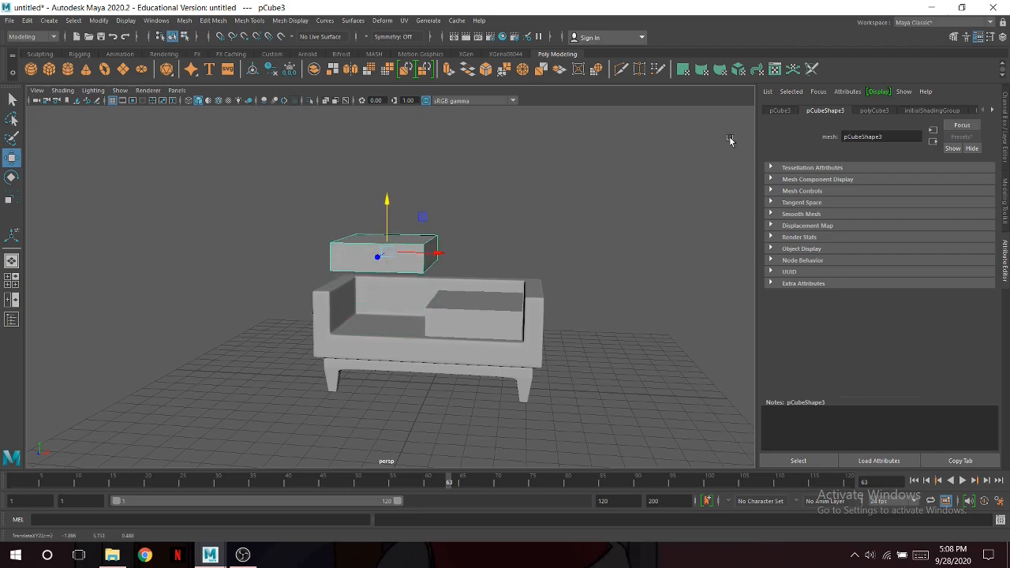
# Set the raised cushion's cube subdivisions to 7 in width, 5 in height and 7 in depth.
pyautogui.click(874, 110)
pyautogui.keyDown('alt'); pyautogui.moveTo(597, 206); pyautogui.dragTo(549, 233); pyautogui.keyUp('alt')
pyautogui.scroll(4, 550, 234)
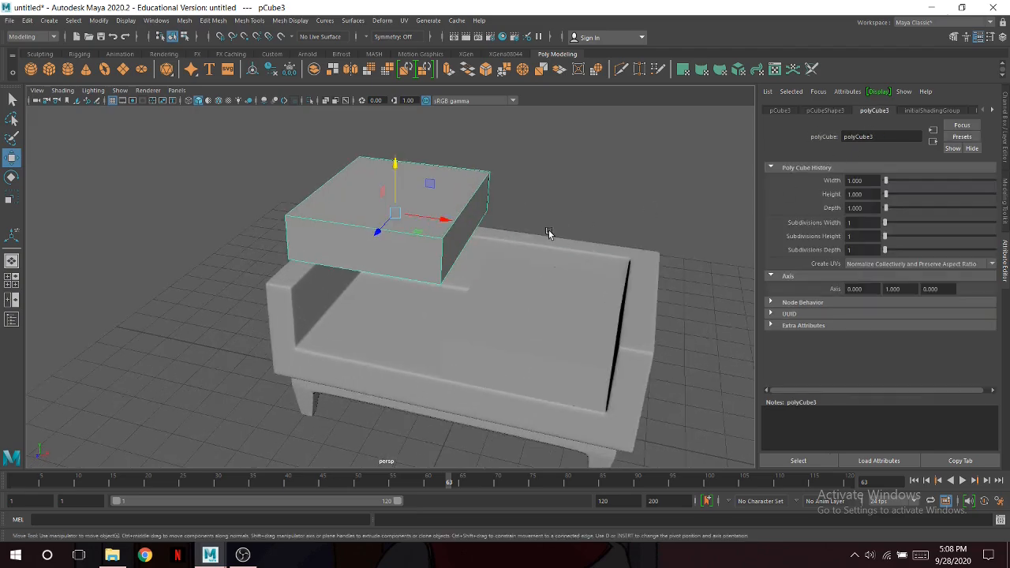
pyautogui.moveTo(886, 222); pyautogui.dragTo(897, 248)
pyautogui.click(896, 237)
pyautogui.keyDown('alt'); pyautogui.moveTo(686, 215); pyautogui.dragTo(688, 242); pyautogui.keyUp('alt')
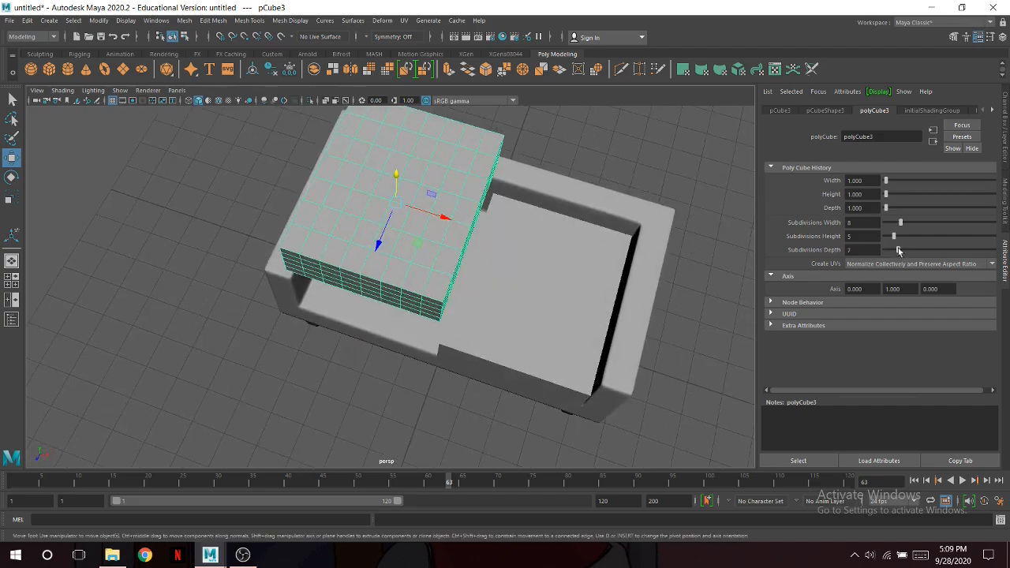
pyautogui.moveTo(901, 227); pyautogui.dragTo(900, 228)
pyautogui.keyDown('alt'); pyautogui.moveTo(655, 262); pyautogui.dragTo(496, 197); pyautogui.keyUp('alt')
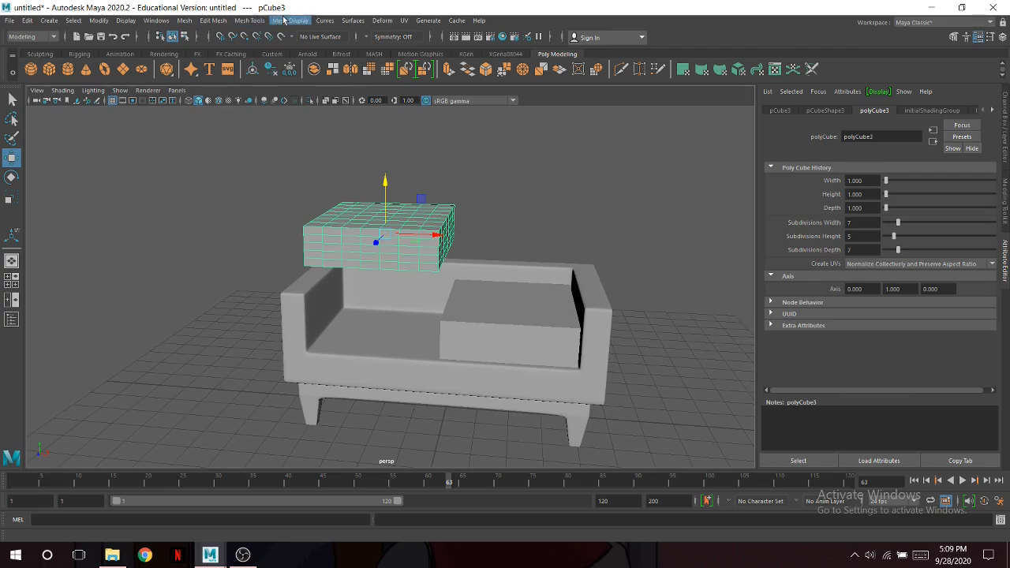
# Switch to the FX menu set and turn the raised left cushion into an nCloth object.
pyautogui.click(32, 36)
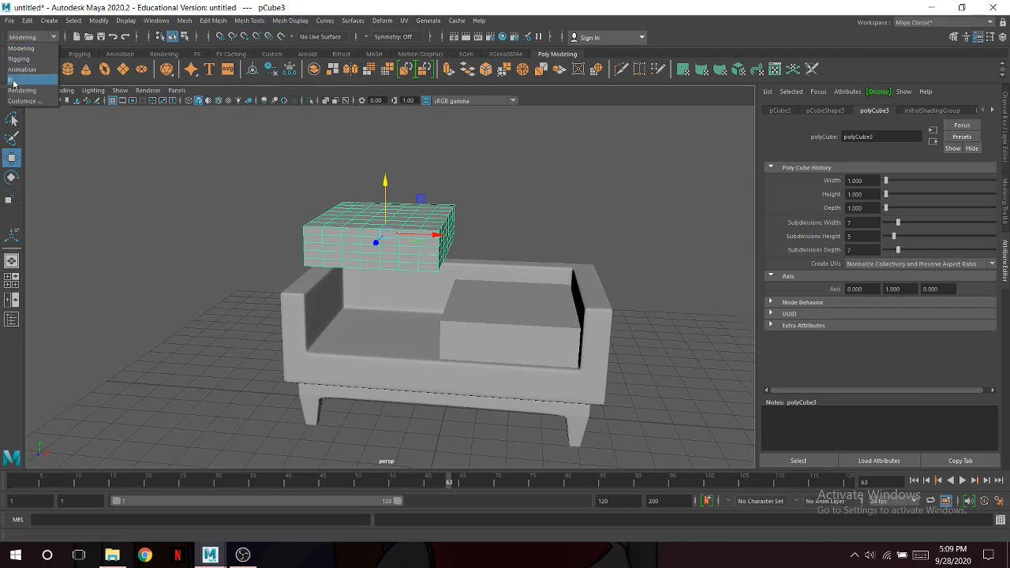
pyautogui.click(47, 80)
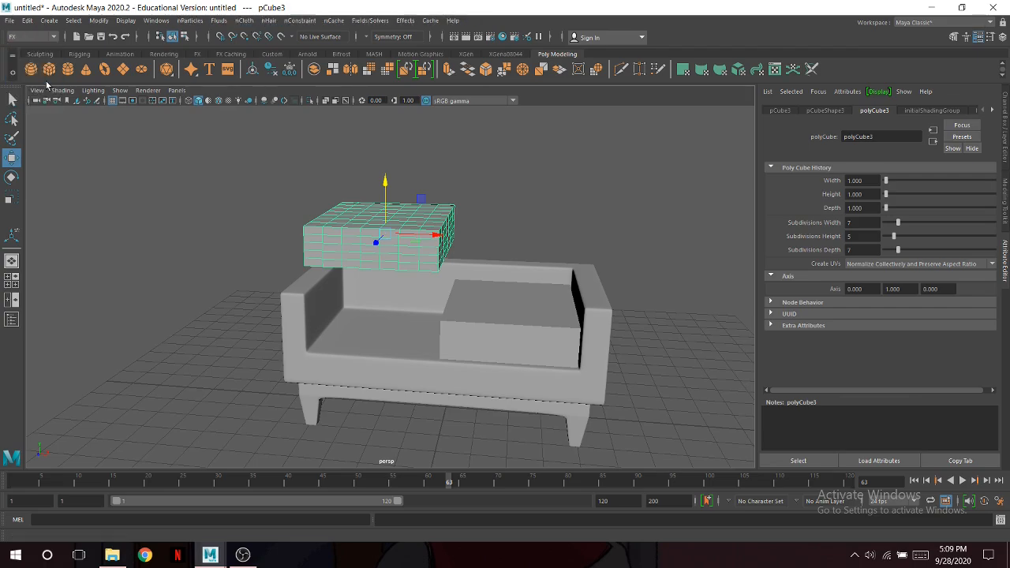
pyautogui.click(244, 21)
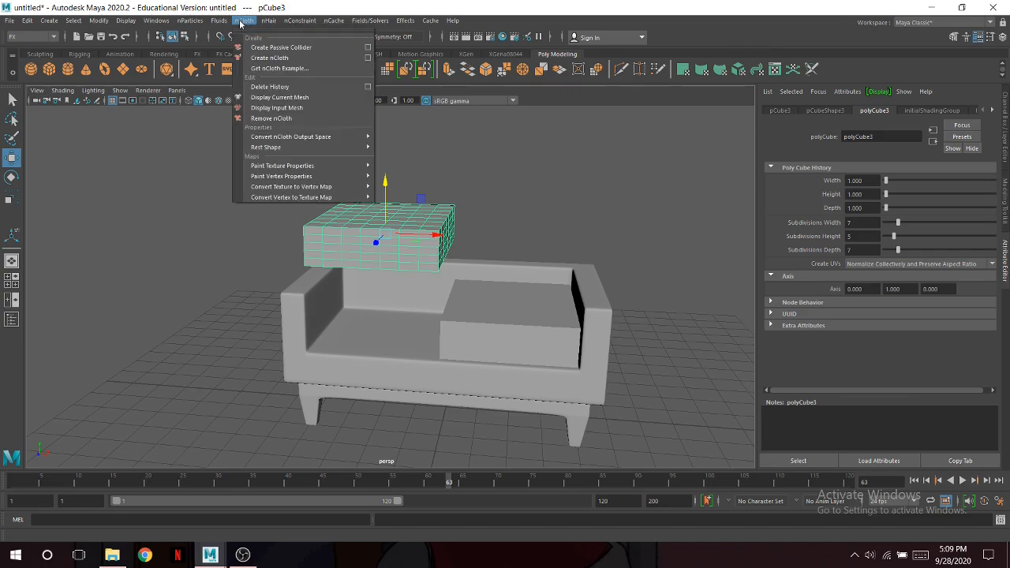
pyautogui.click(323, 59)
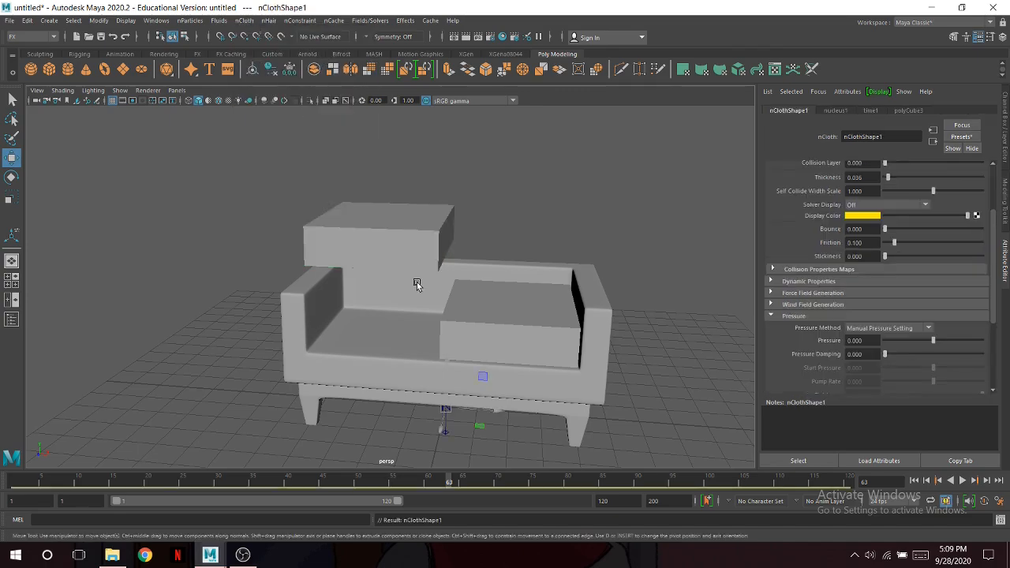
# Make the sofa body a passive collider for the cloth simulation.
pyautogui.click(377, 338)
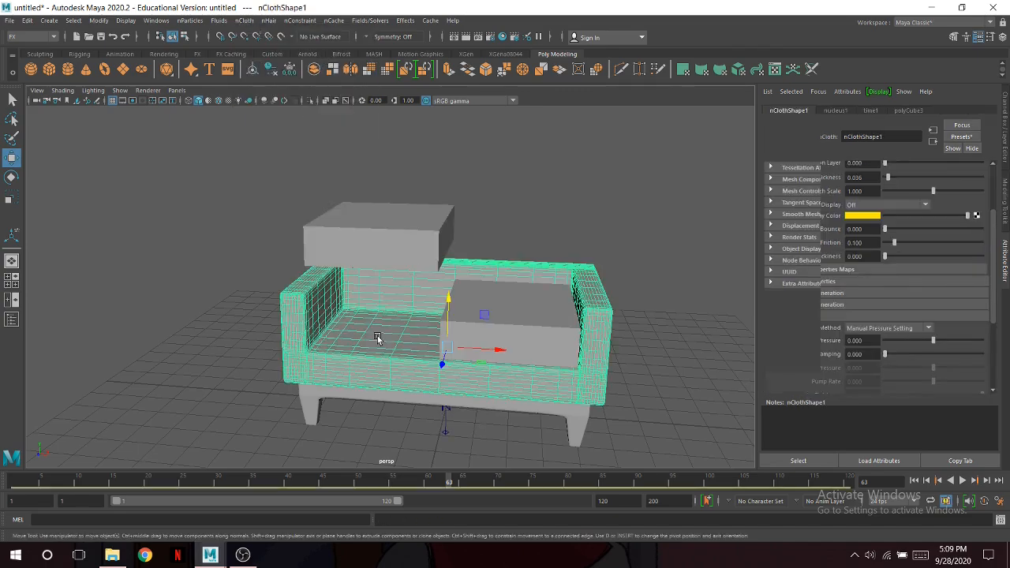
pyautogui.click(246, 21)
pyautogui.click(325, 48)
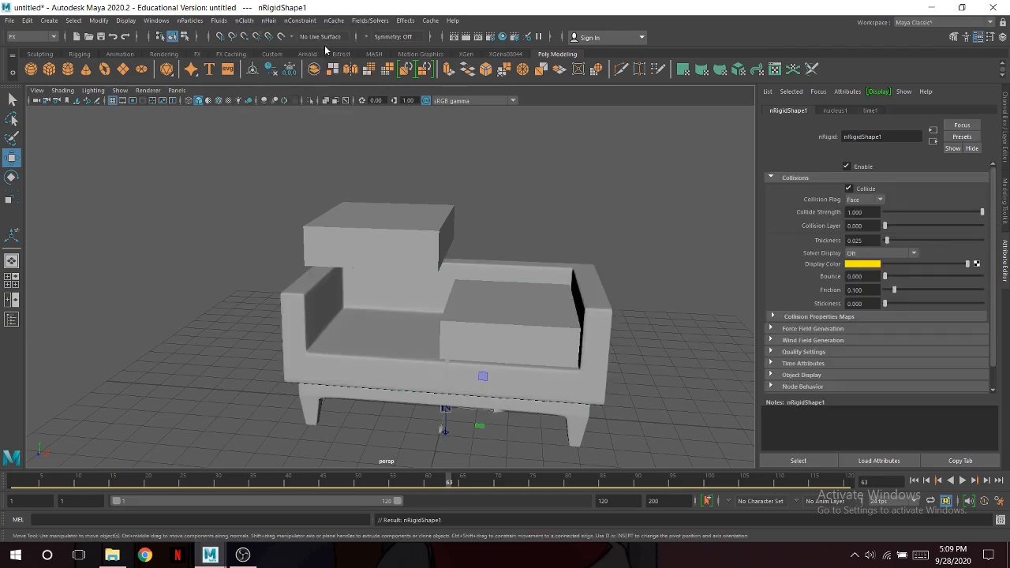
# Return to frame 1 and set the raised cushion's nCloth pressure to 0.377 and friction to 1.000.
pyautogui.click(413, 216)
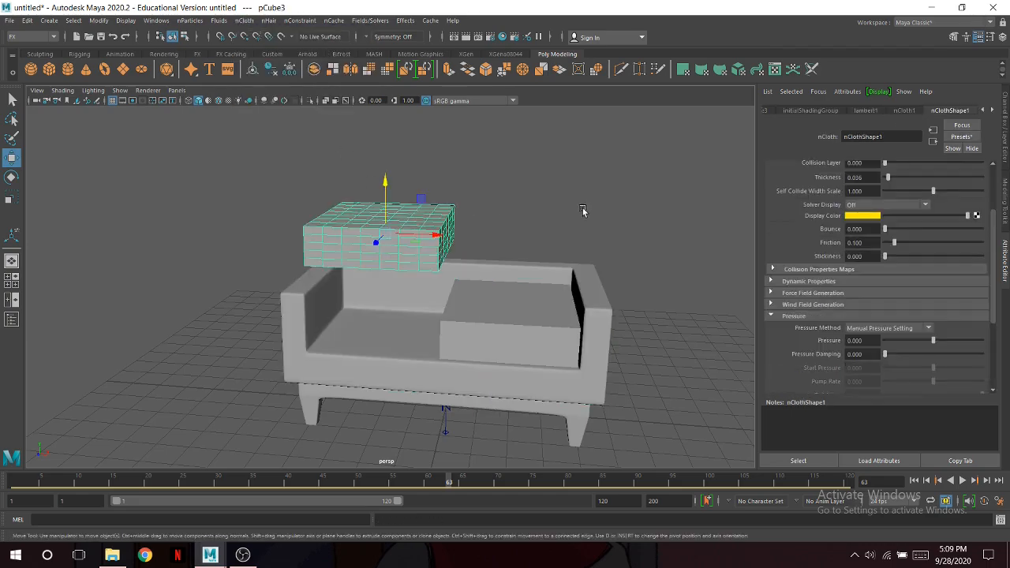
pyautogui.click(914, 482)
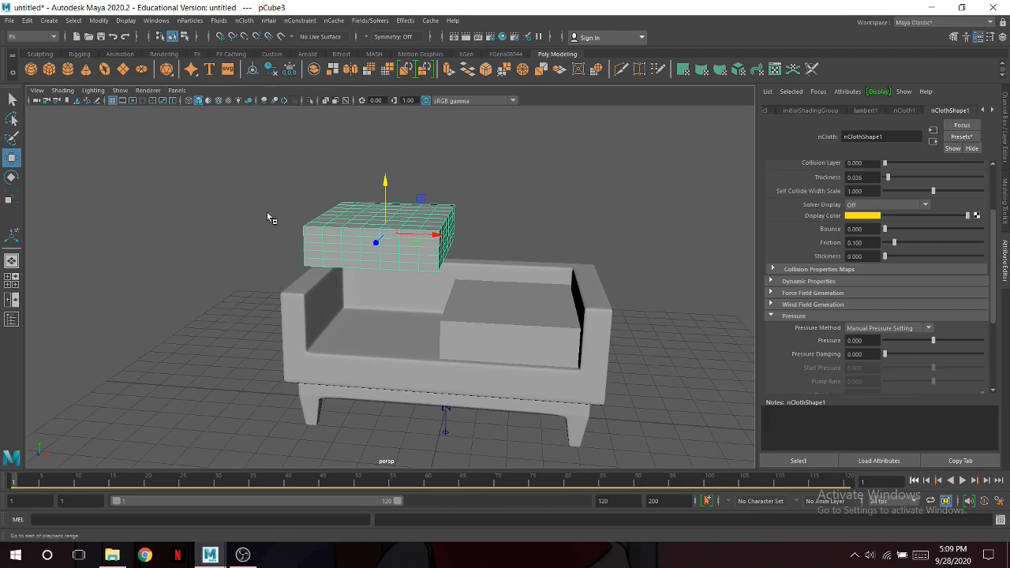
pyautogui.keyDown('alt'); pyautogui.moveTo(565, 260); pyautogui.dragTo(558, 261); pyautogui.keyUp('alt')
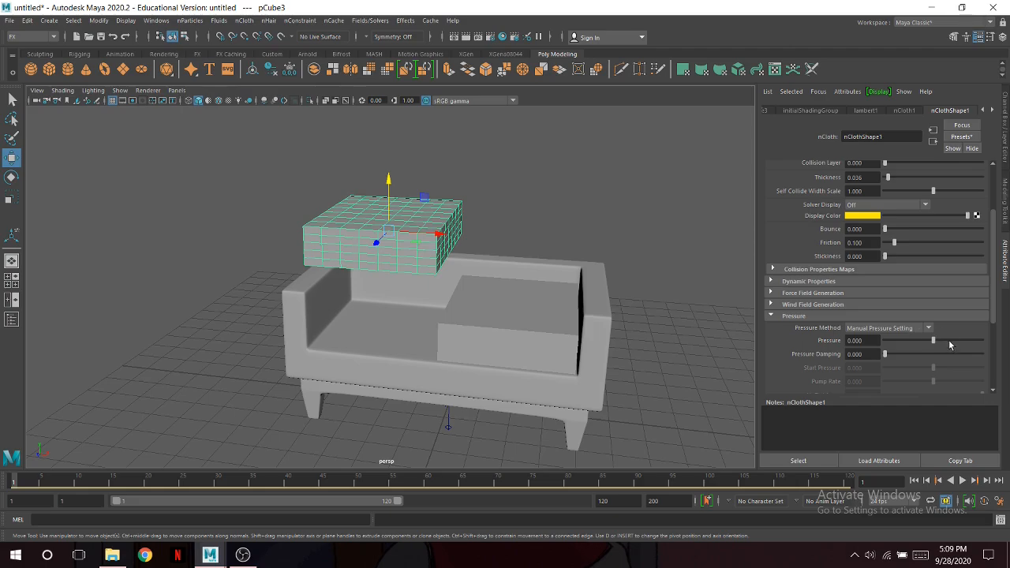
pyautogui.moveTo(949, 343); pyautogui.dragTo(951, 342)
pyautogui.moveTo(921, 244); pyautogui.dragTo(996, 244)
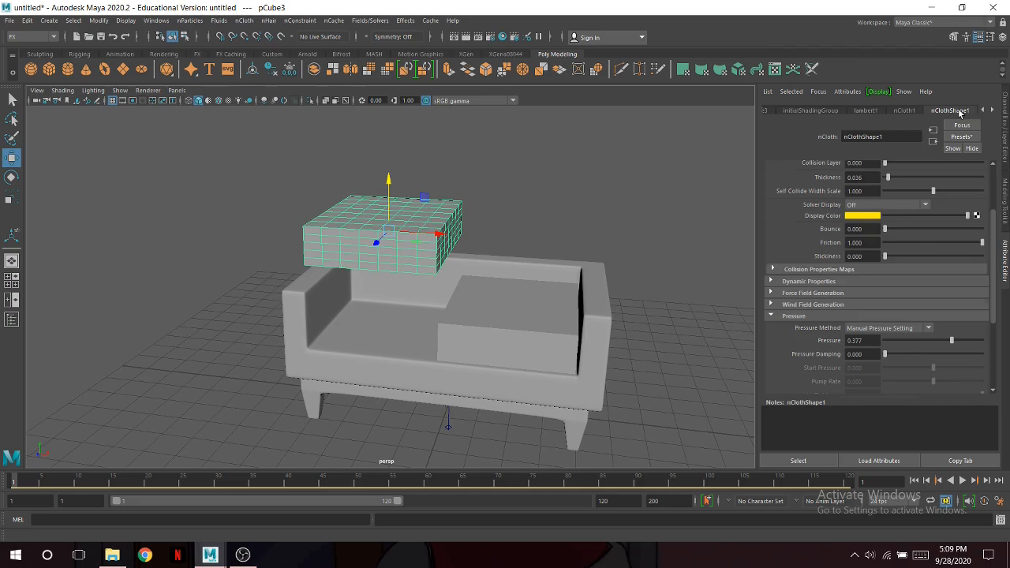
# Enable the nucleus ground plane and play the simulation to drop the cushion onto the seat, stopping at frame 74.
pyautogui.scroll(-1, 960, 113)
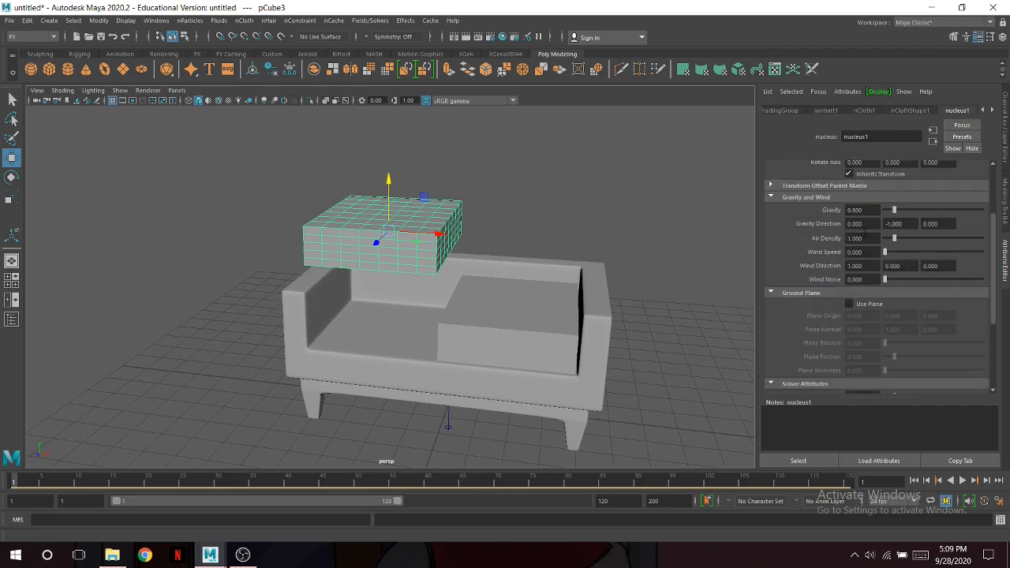
pyautogui.click(849, 304)
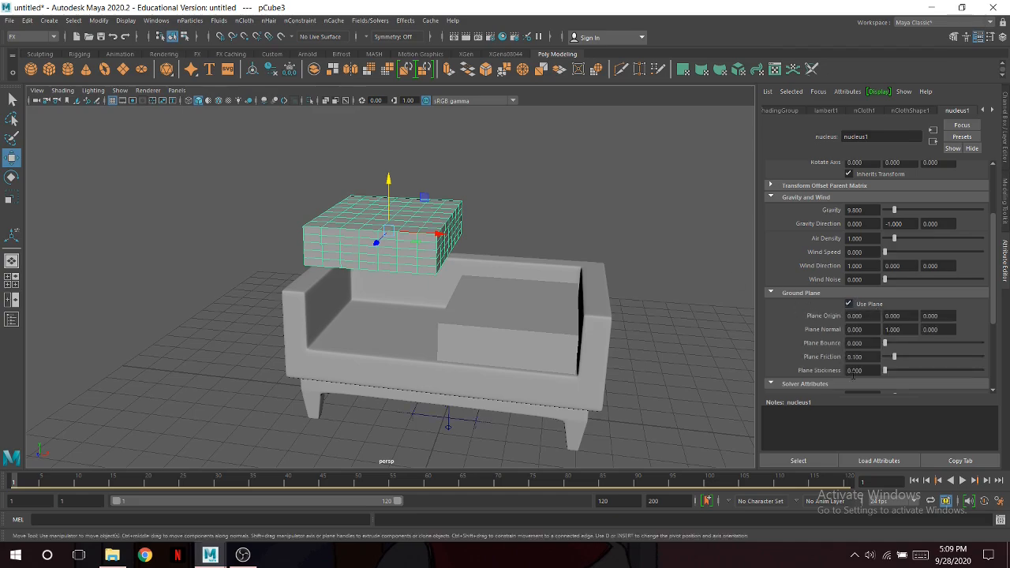
pyautogui.click(964, 481)
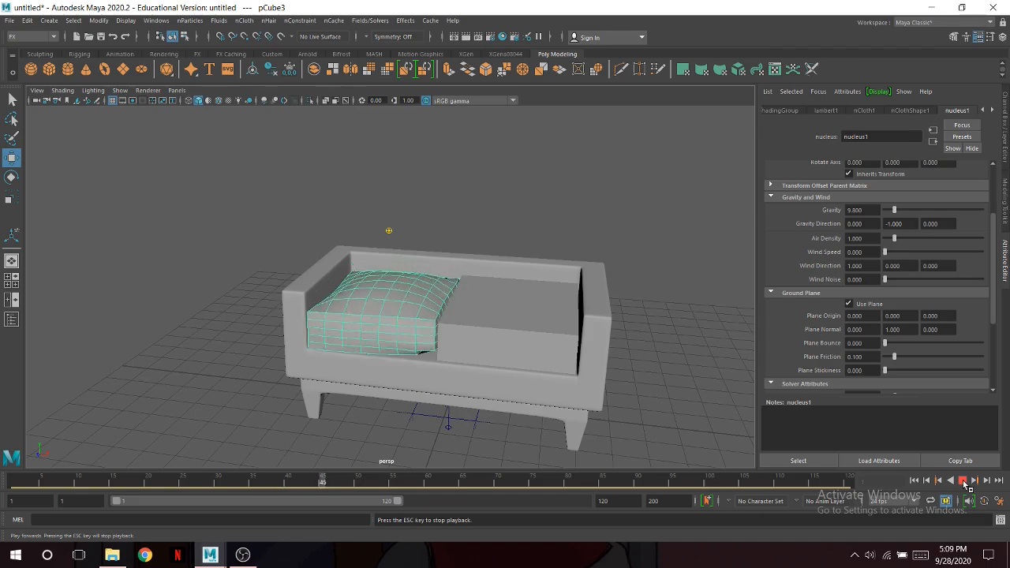
pyautogui.click(963, 480)
pyautogui.keyDown('alt'); pyautogui.moveTo(557, 388); pyautogui.dragTo(510, 328); pyautogui.keyUp('alt')
pyautogui.scroll(-2, 509, 328)
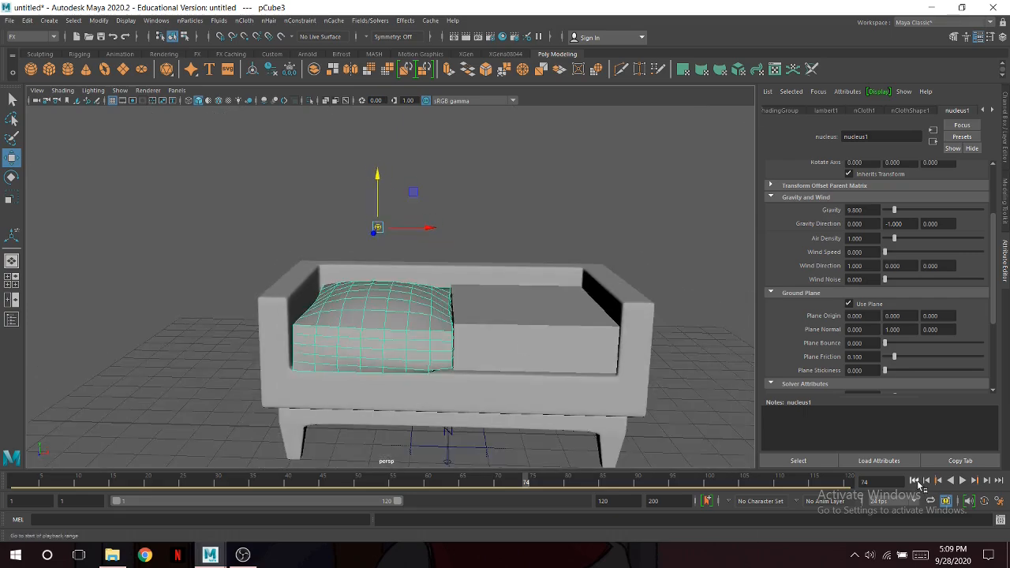
# Rewind to frame 1, set the cushion's nCloth pressure to 0.508 and replay the drop onto the seat.
pyautogui.click(916, 481)
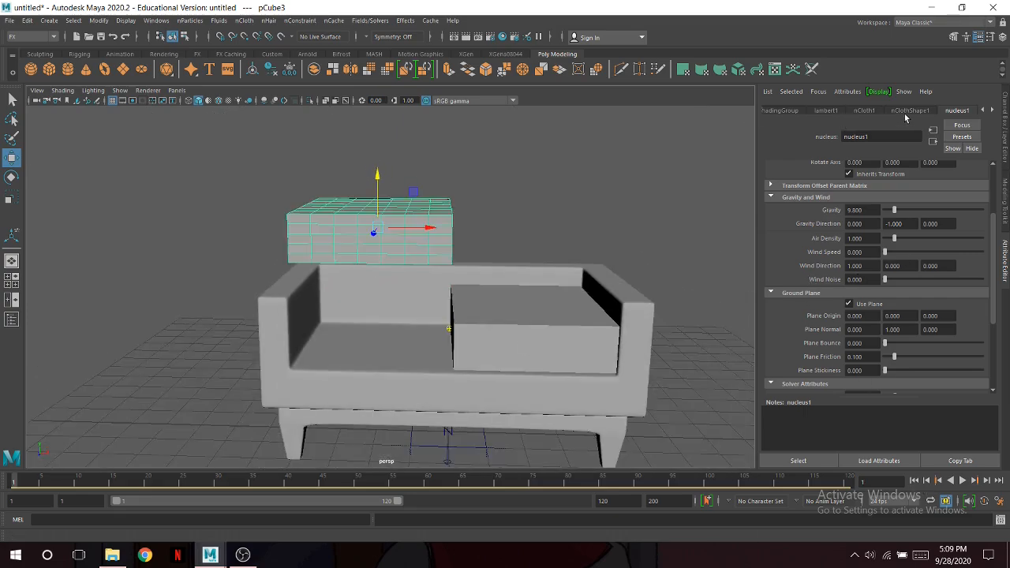
pyautogui.click(910, 111)
pyautogui.moveTo(955, 341); pyautogui.dragTo(960, 341)
pyautogui.click(965, 482)
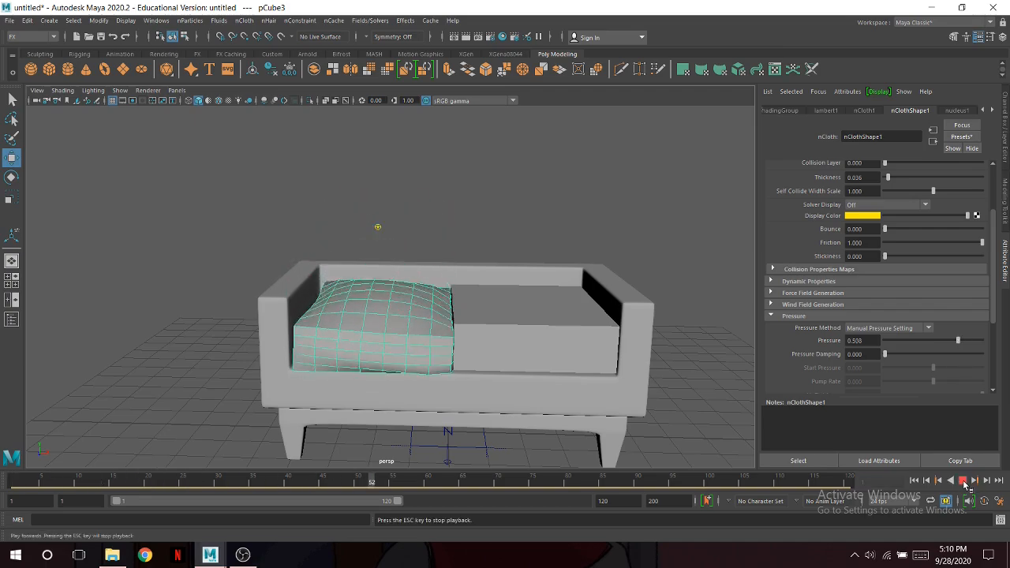
pyautogui.click(964, 482)
pyautogui.keyDown('alt'); pyautogui.moveTo(591, 343); pyautogui.dragTo(552, 316); pyautogui.keyUp('alt')
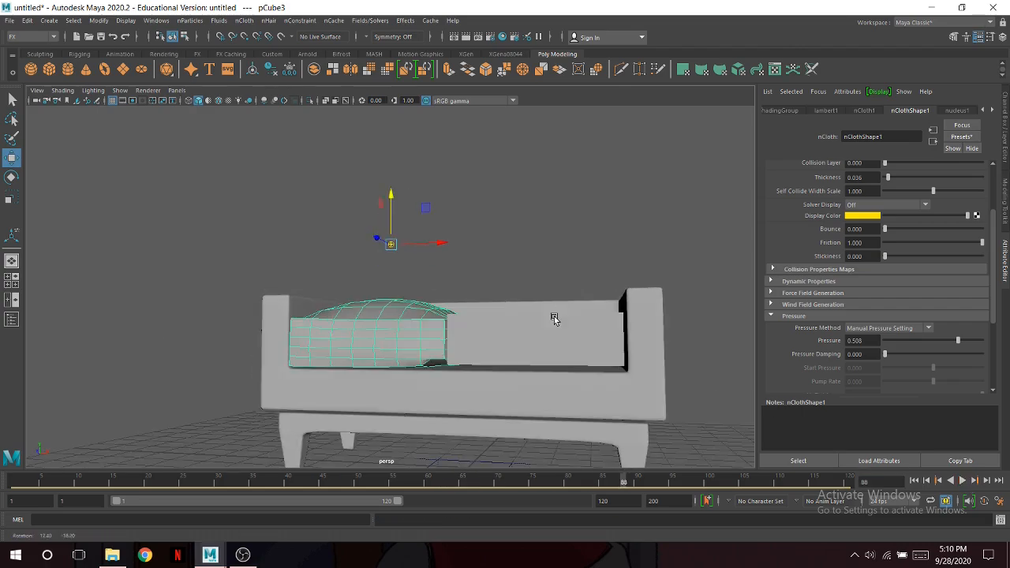
# Rewind to frame 1, set the cushion's nCloth pressure to 0.235 and replay the drop onto the seat.
pyautogui.click(915, 480)
pyautogui.keyDown('alt'); pyautogui.moveTo(506, 284); pyautogui.dragTo(539, 323); pyautogui.keyUp('alt')
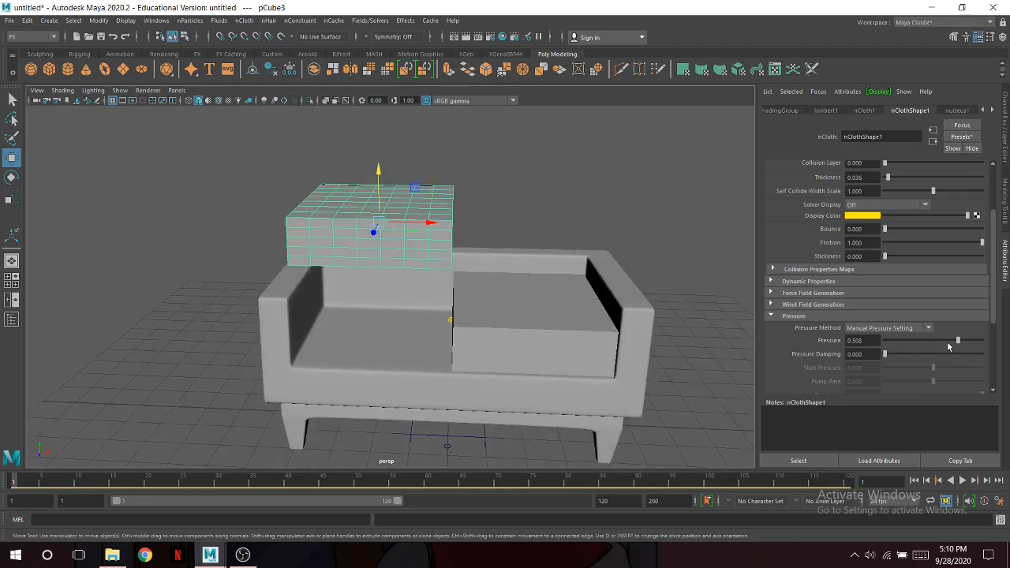
pyautogui.click(944, 340)
pyautogui.click(964, 480)
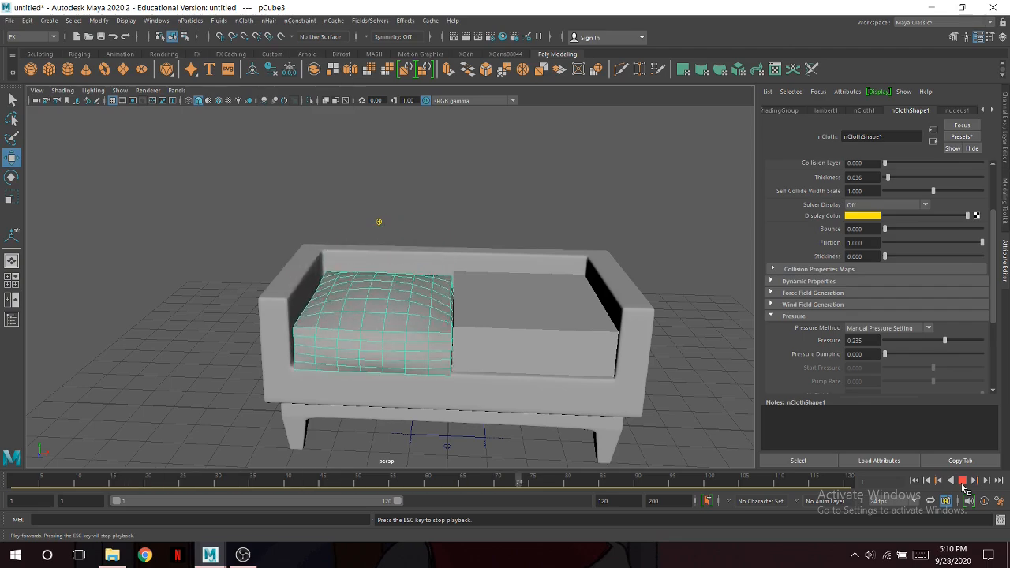
pyautogui.click(963, 481)
pyautogui.keyDown('alt'); pyautogui.moveTo(497, 314); pyautogui.dragTo(451, 329); pyautogui.keyUp('alt')
pyautogui.scroll(-5, 516, 296)
pyautogui.scroll(4, 479, 317)
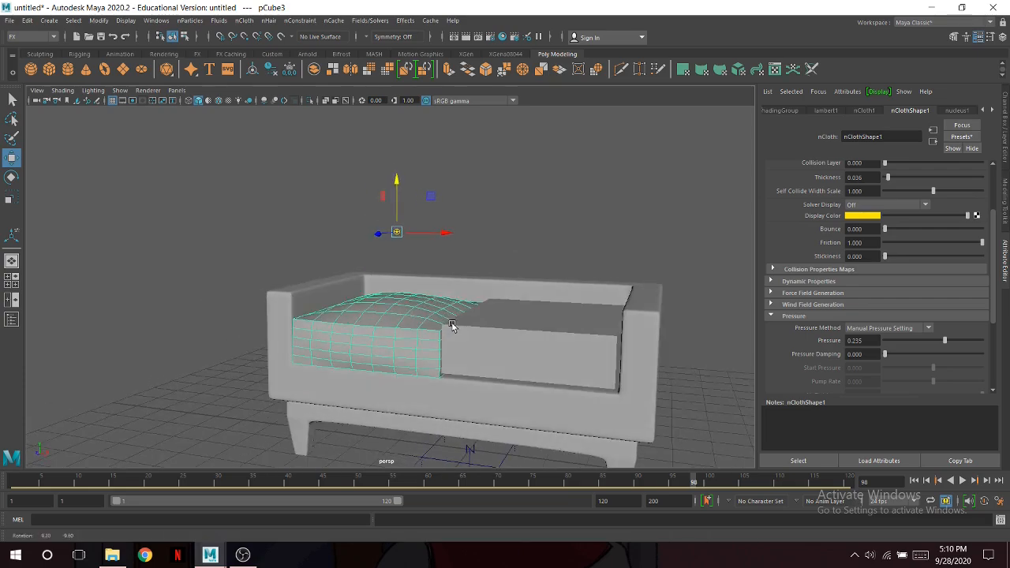
# Rewind to frame 1, set the cushion cube's height subdivisions to 4 and run the simulation to frame 91.
pyautogui.click(914, 480)
pyautogui.keyDown('alt'); pyautogui.moveTo(632, 327); pyautogui.dragTo(561, 317); pyautogui.keyUp('alt')
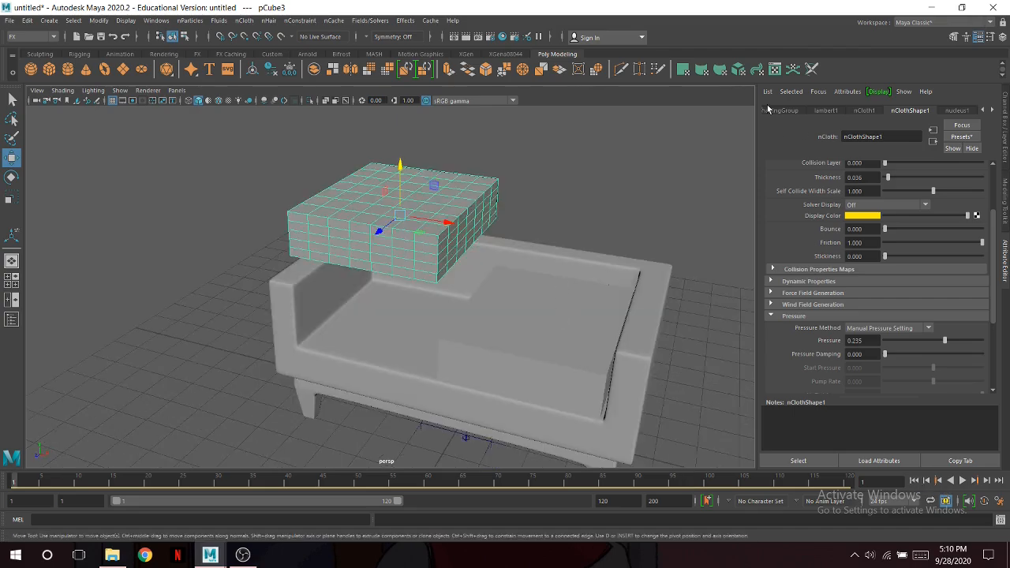
pyautogui.scroll(4, 816, 114)
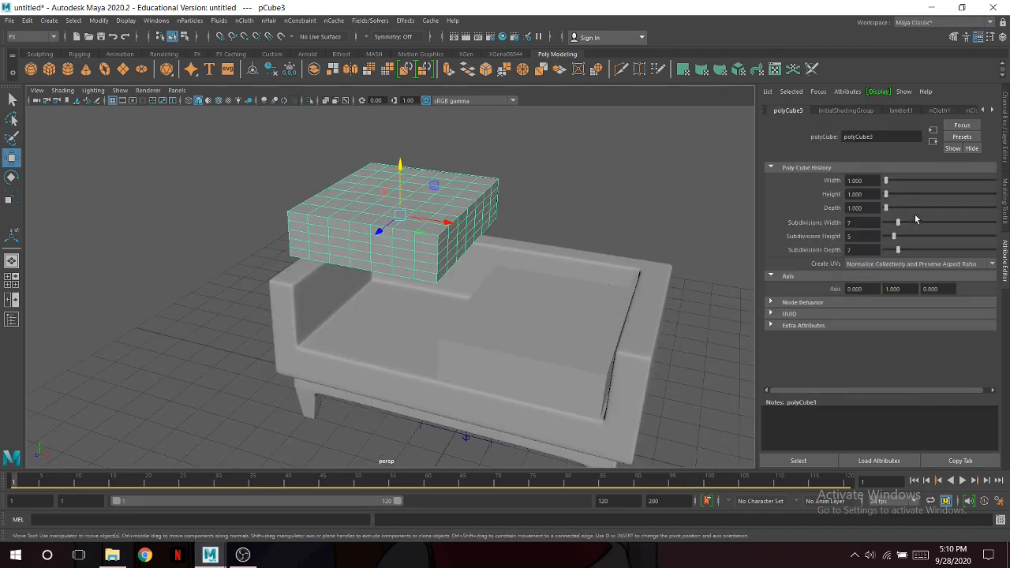
pyautogui.moveTo(894, 236); pyautogui.dragTo(892, 236)
pyautogui.click(963, 481)
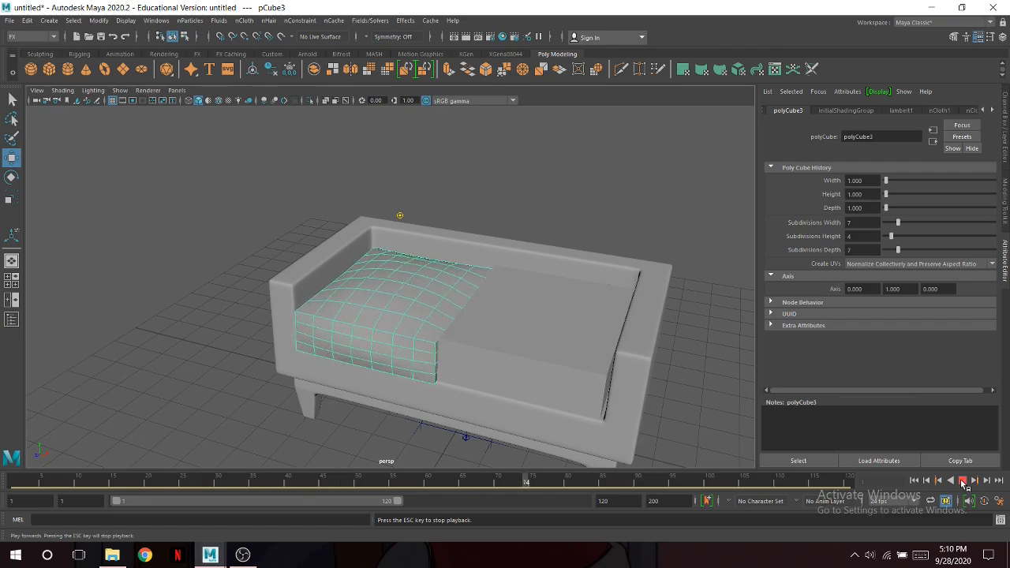
pyautogui.click(963, 481)
pyautogui.keyDown('alt'); pyautogui.moveTo(582, 342); pyautogui.dragTo(599, 330); pyautogui.keyUp('alt')
pyautogui.scroll(-2, 625, 314)
# Delete the plain box cushion on the right half of the sofa.
pyautogui.click(524, 320)
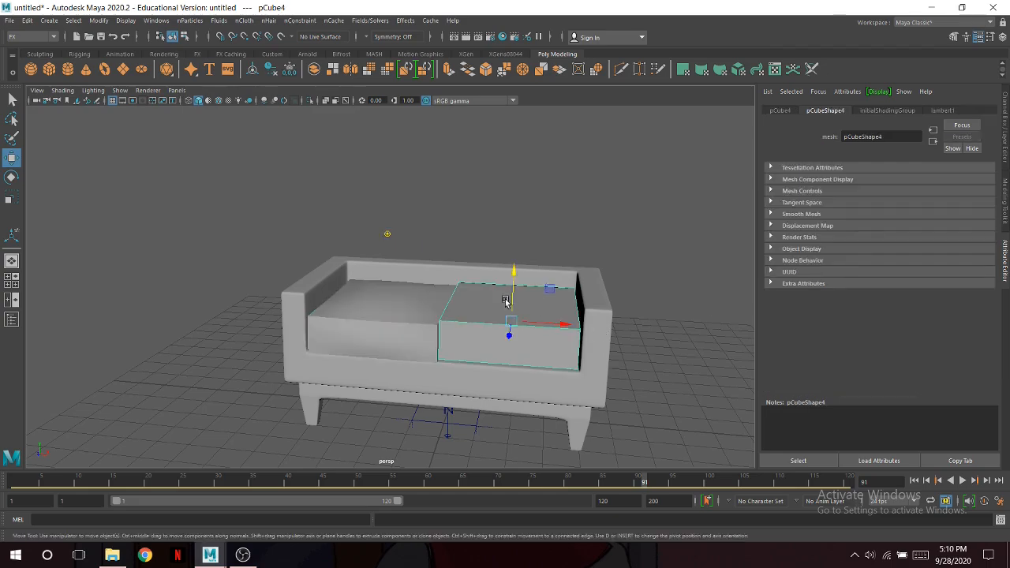
pyautogui.keyDown('alt'); pyautogui.moveTo(511, 326); pyautogui.dragTo(474, 351); pyautogui.keyUp('alt')
pyautogui.scroll(-3, 477, 345)
pyautogui.press('Delete')
# Switch to the Modeling menu set, smooth the simulated cushion with one division and deselect it.
pyautogui.keyDown('alt'); pyautogui.moveTo(458, 314); pyautogui.dragTo(427, 302); pyautogui.keyUp('alt')
pyautogui.click(427, 303)
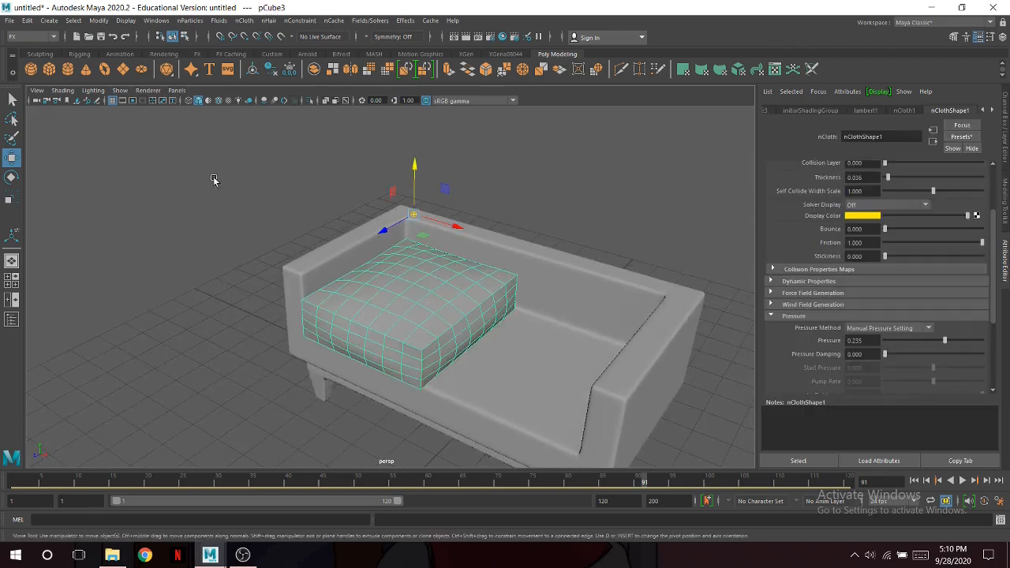
pyautogui.click(37, 37)
pyautogui.click(41, 49)
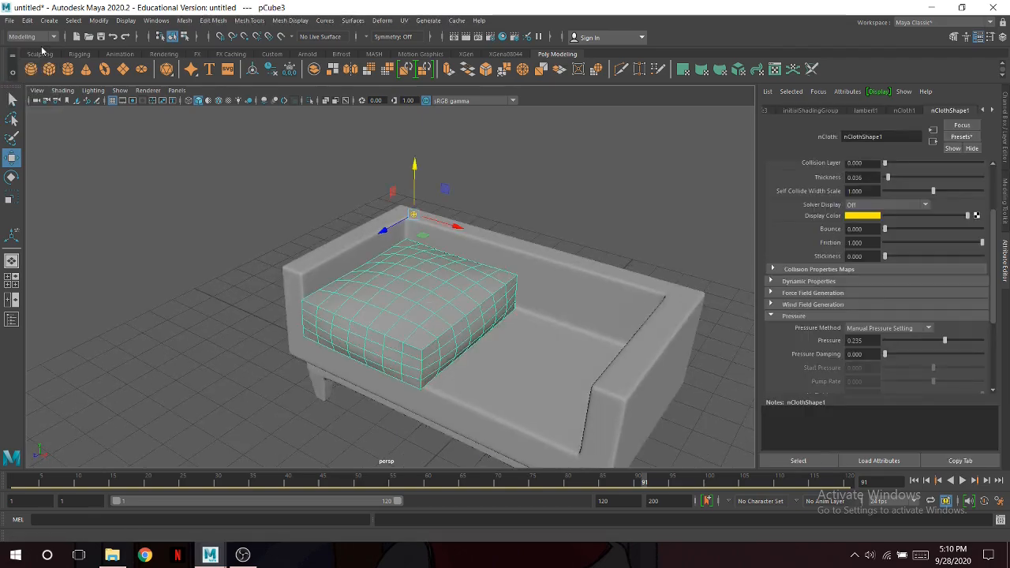
pyautogui.click(185, 20)
pyautogui.click(230, 139)
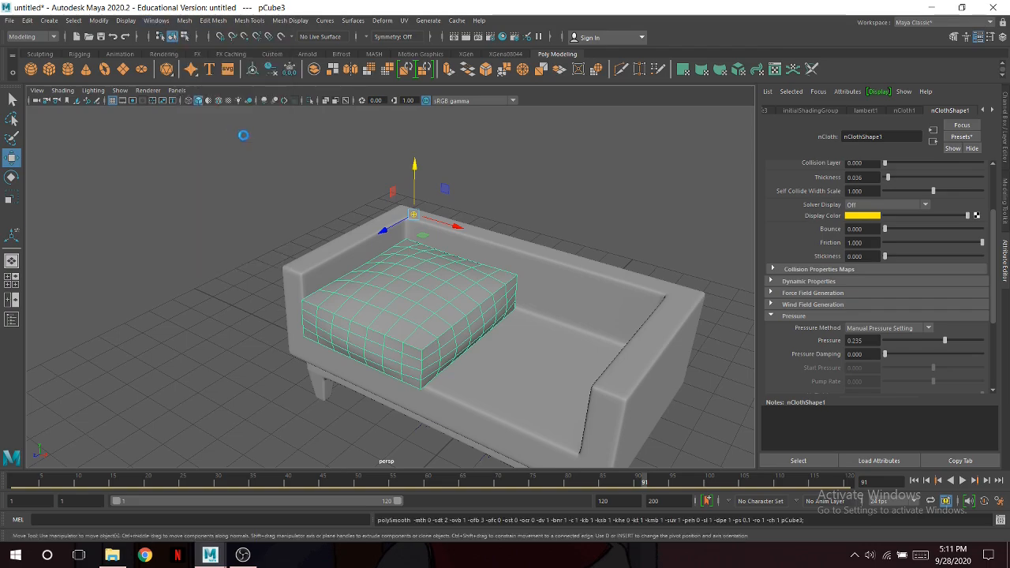
pyautogui.keyDown('alt'); pyautogui.moveTo(473, 300); pyautogui.dragTo(664, 253); pyautogui.keyUp('alt')
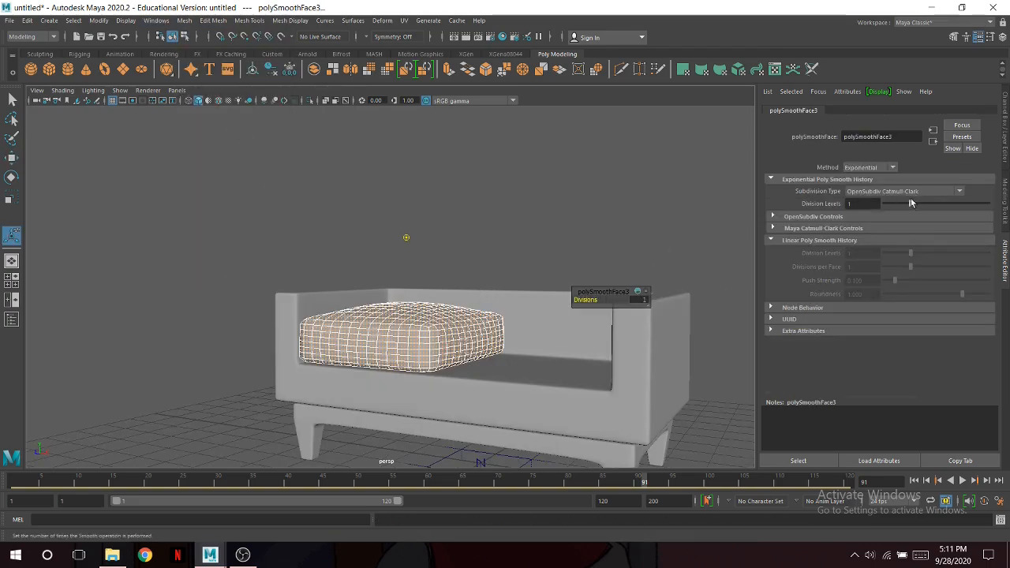
pyautogui.keyDown('alt'); pyautogui.moveTo(553, 248); pyautogui.dragTo(539, 256); pyautogui.keyUp('alt')
pyautogui.click(538, 257)
pyautogui.keyDown('alt'); pyautogui.moveTo(478, 292); pyautogui.dragTo(406, 304); pyautogui.keyUp('alt')
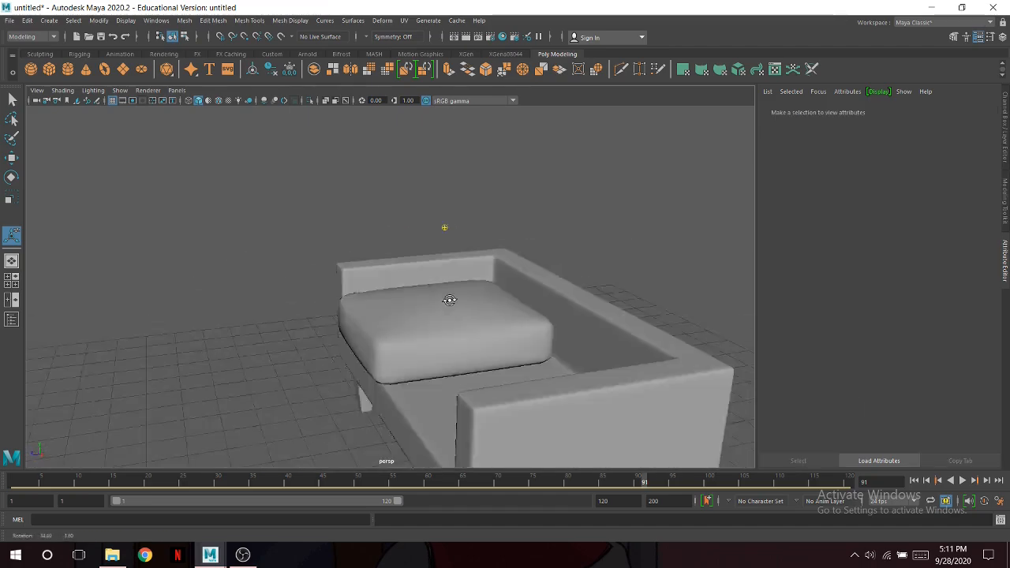
# Select the smoothed cushion, delete all history in the scene and return to frame 1.
pyautogui.keyDown('alt'); pyautogui.moveTo(447, 292); pyautogui.dragTo(393, 319); pyautogui.keyUp('alt')
pyautogui.click(393, 319)
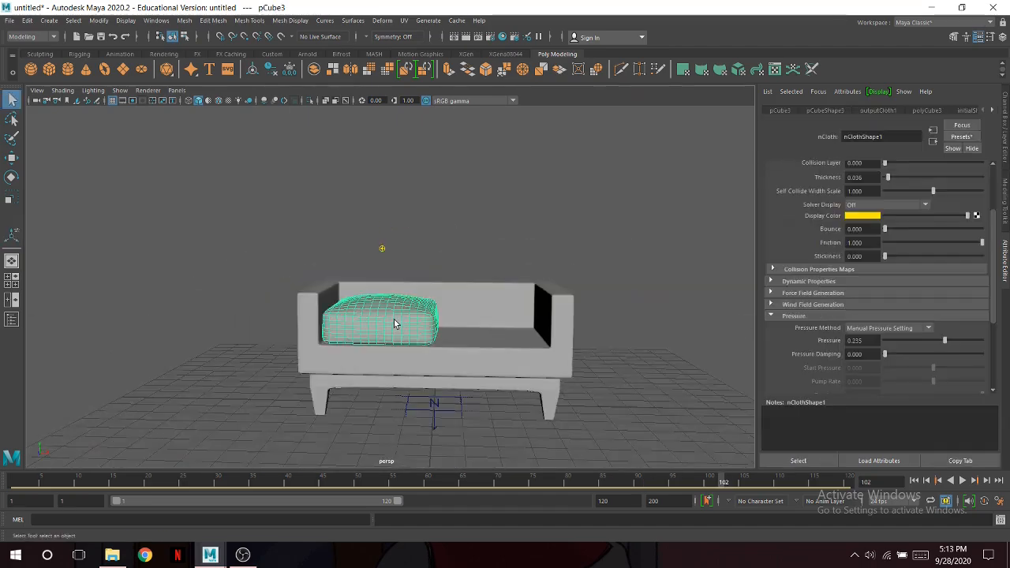
pyautogui.click(28, 21)
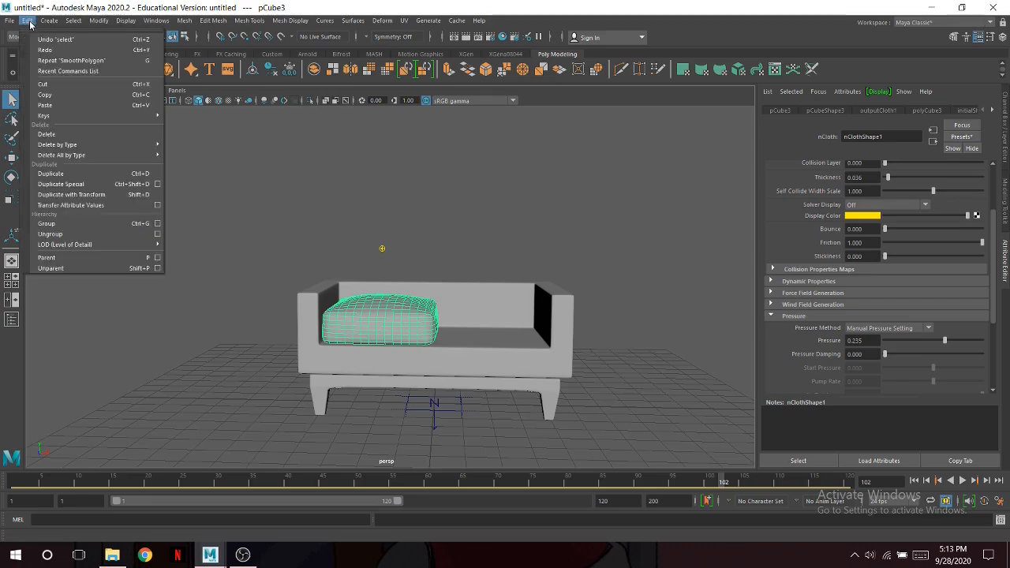
pyautogui.moveTo(70, 156)
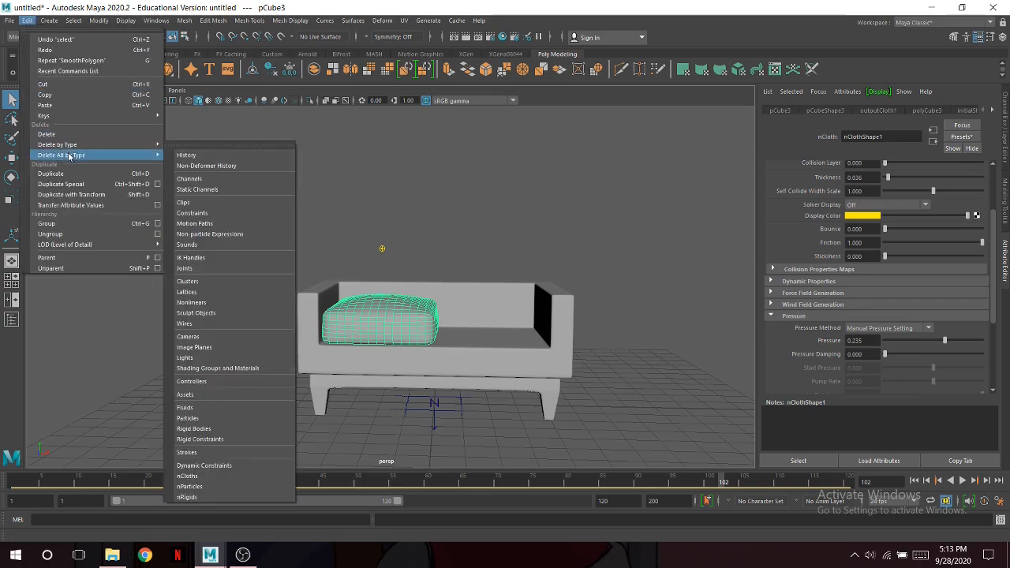
pyautogui.click(242, 161)
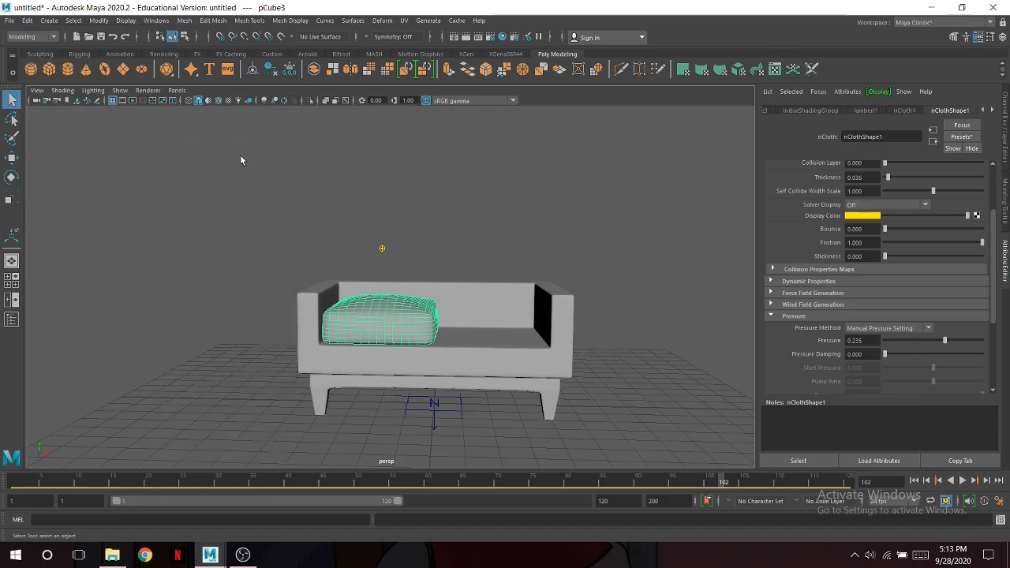
pyautogui.click(914, 481)
pyautogui.moveTo(623, 379)
pyautogui.keyDown('alt'); pyautogui.mouseDown()
pyautogui.moveTo(582, 406)
pyautogui.moveTo(598, 379)
pyautogui.moveTo(631, 370)
pyautogui.moveTo(630, 390)
pyautogui.mouseUp(); pyautogui.keyUp('alt')
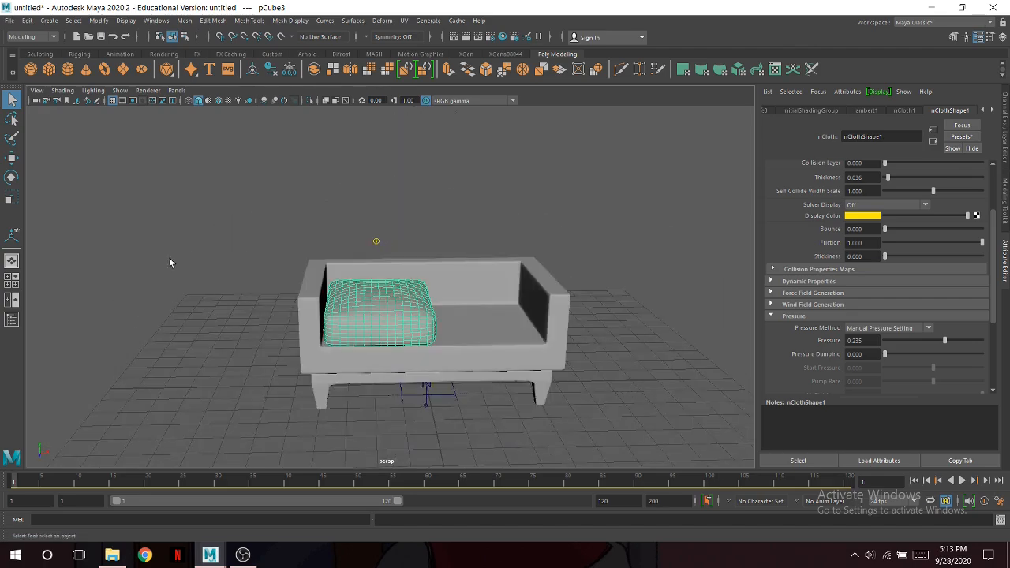
# Duplicate the smoothed cushion and move the copy along X onto the empty half of the seat.
pyautogui.click(13, 158)
pyautogui.hotkey('ctrl', 'd')
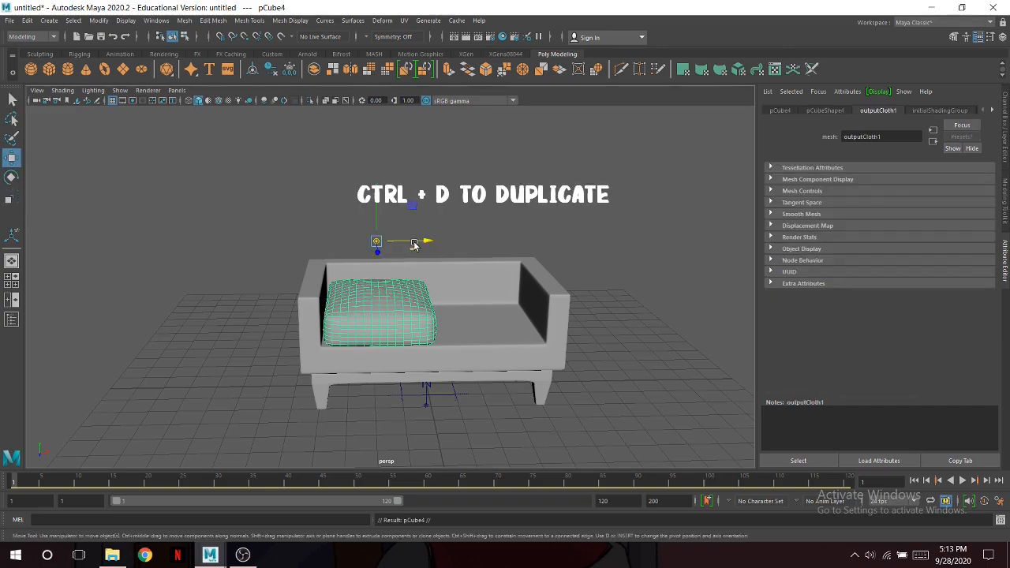
pyautogui.moveTo(418, 242); pyautogui.dragTo(482, 243)
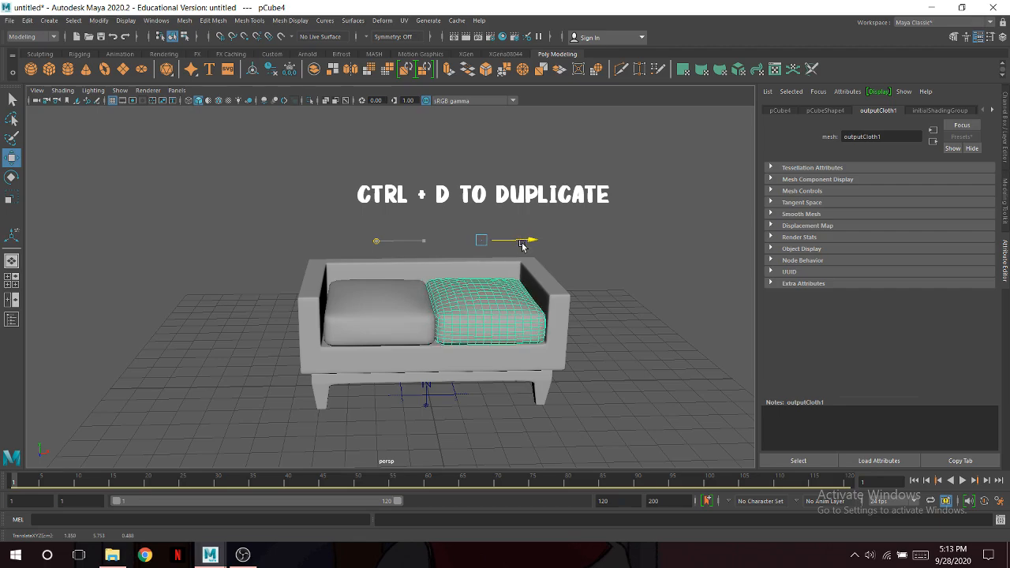
# Select both seat cushions and scale them slightly narrower along X, checking against the armrests in the front view.
pyautogui.press('space')
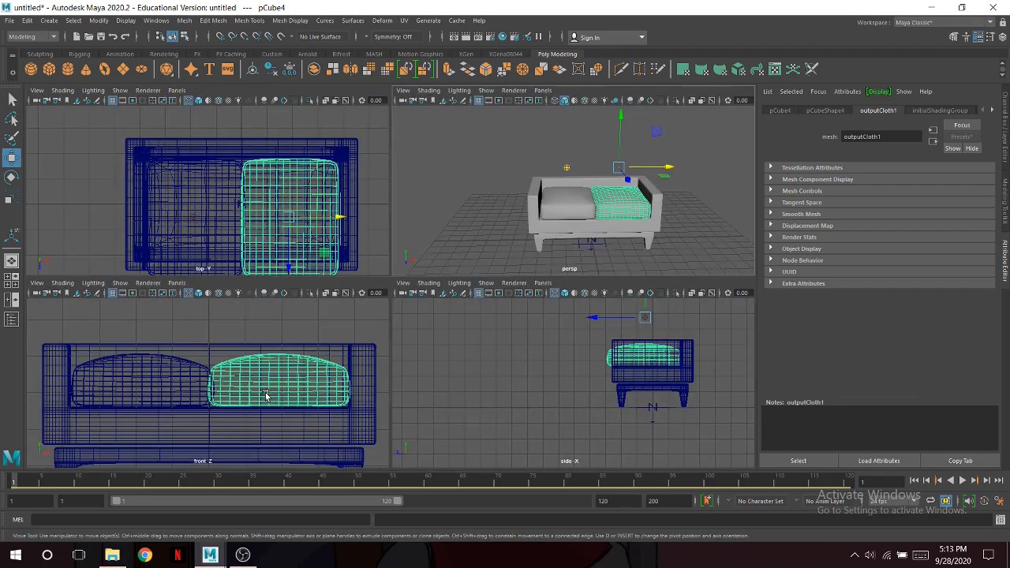
pyautogui.click(178, 385)
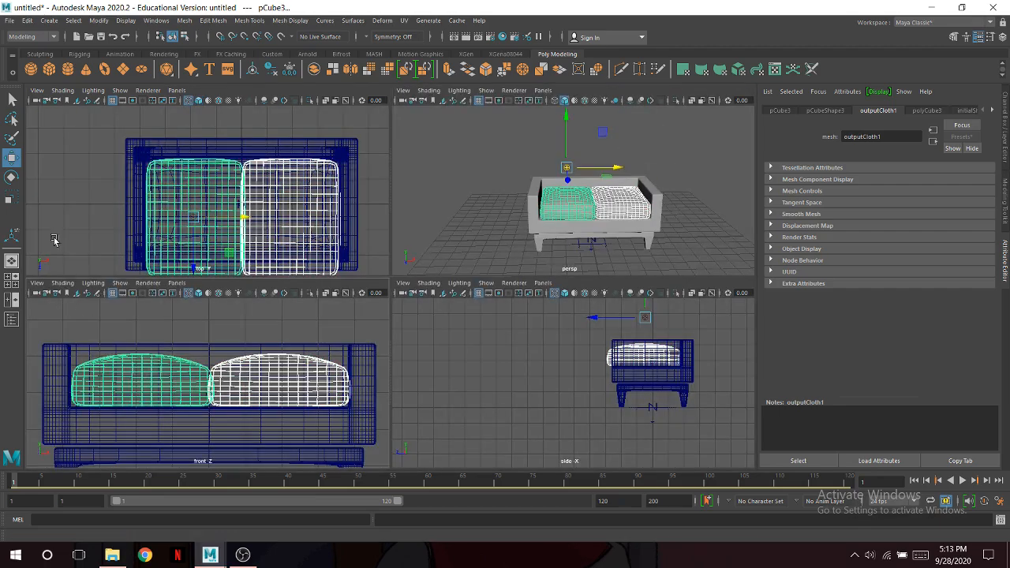
pyautogui.click(12, 197)
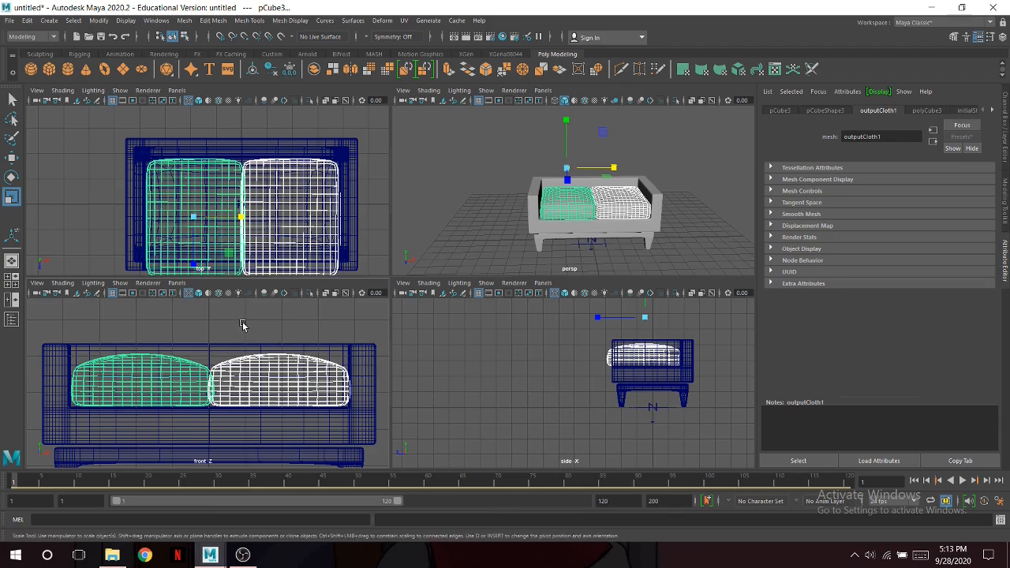
pyautogui.keyDown('alt'); pyautogui.moveTo(242, 332); pyautogui.dragTo(205, 395, button='middle'); pyautogui.keyUp('alt')
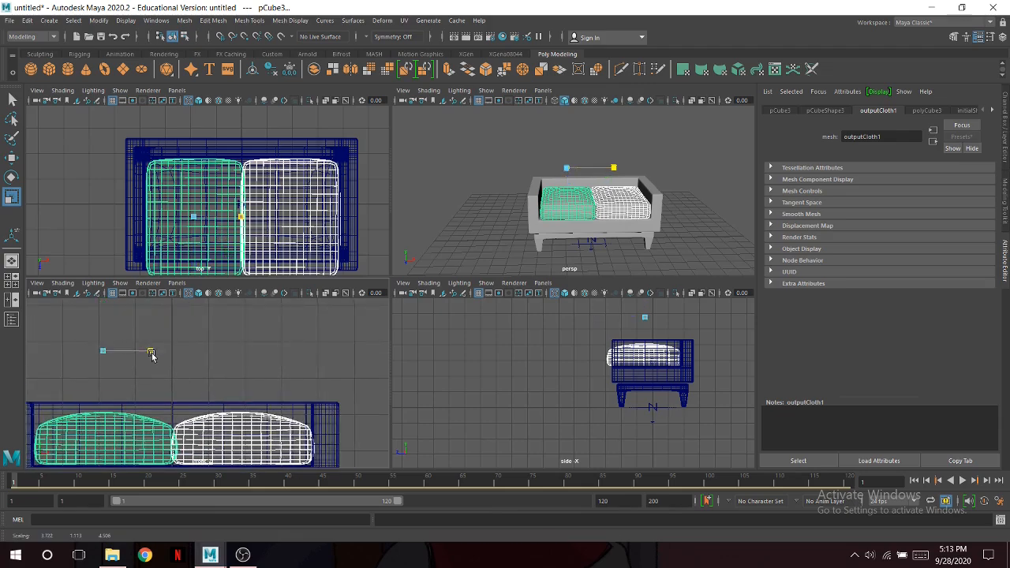
pyautogui.moveTo(150, 353); pyautogui.dragTo(150, 356)
pyautogui.keyDown('alt'); pyautogui.moveTo(221, 381); pyautogui.dragTo(237, 367, button='middle'); pyautogui.keyUp('alt')
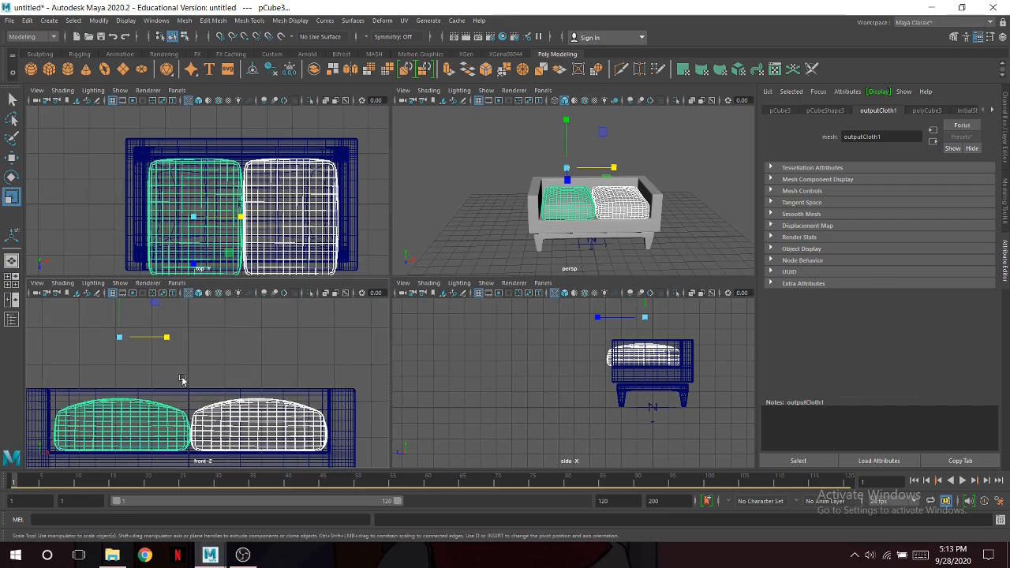
# Shift the seat cushions sideways to close the gap, placing the right one at about X 1.81 and the left at about X -1.95.
pyautogui.click(12, 158)
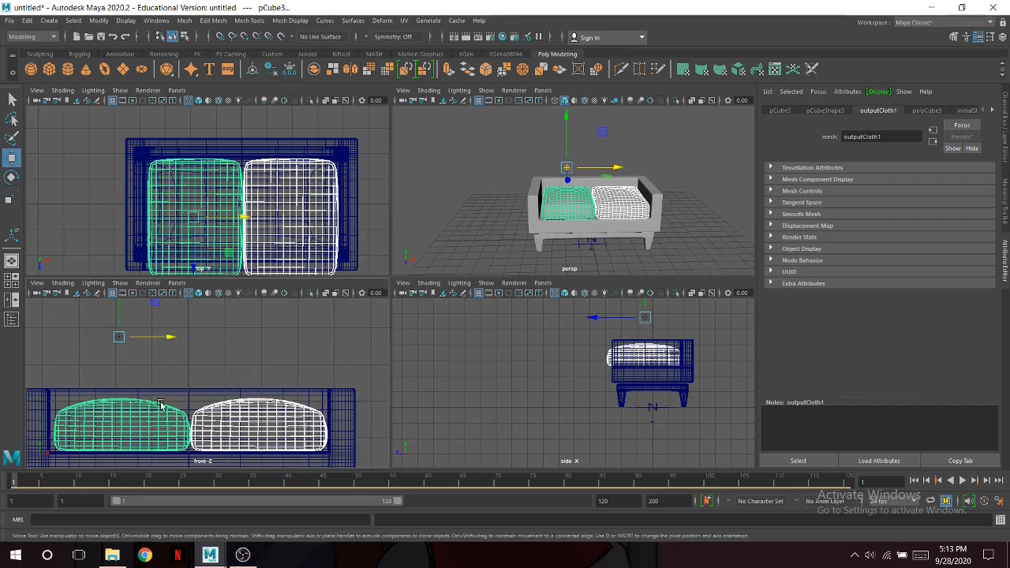
pyautogui.moveTo(166, 339); pyautogui.dragTo(168, 341)
pyautogui.click(261, 424)
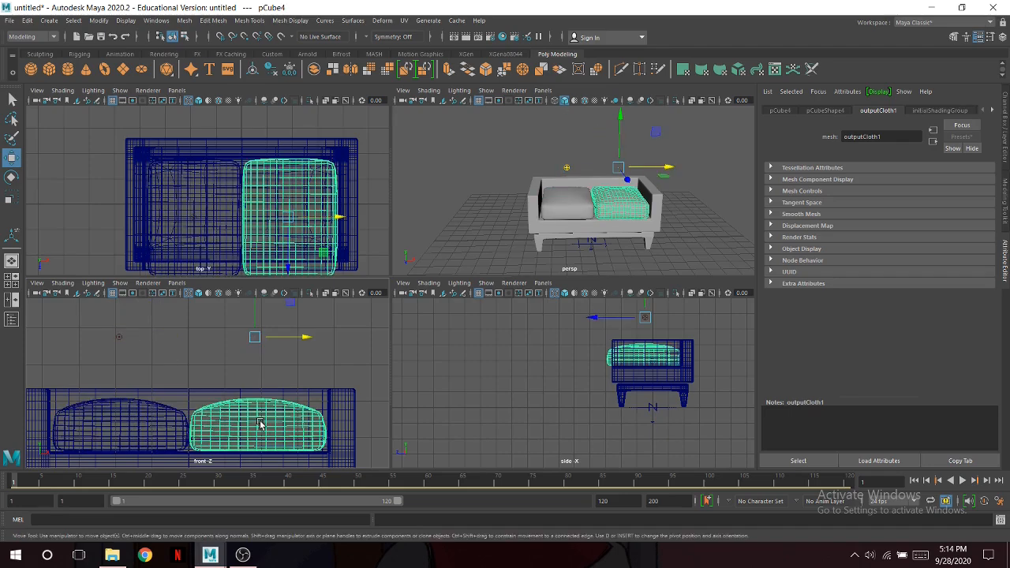
pyautogui.moveTo(303, 339); pyautogui.dragTo(303, 341)
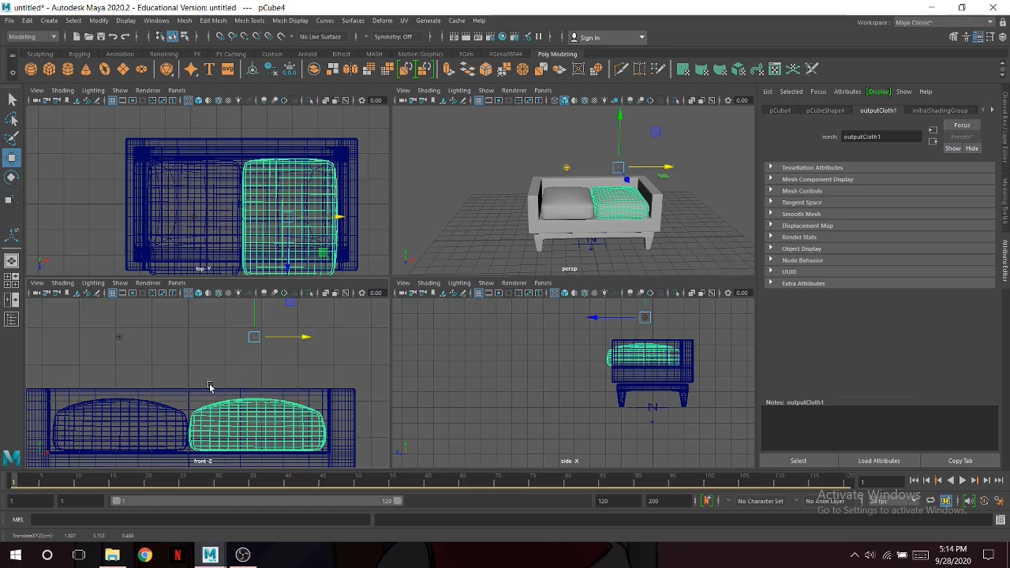
pyautogui.click(134, 422)
pyautogui.moveTo(172, 337); pyautogui.dragTo(170, 338)
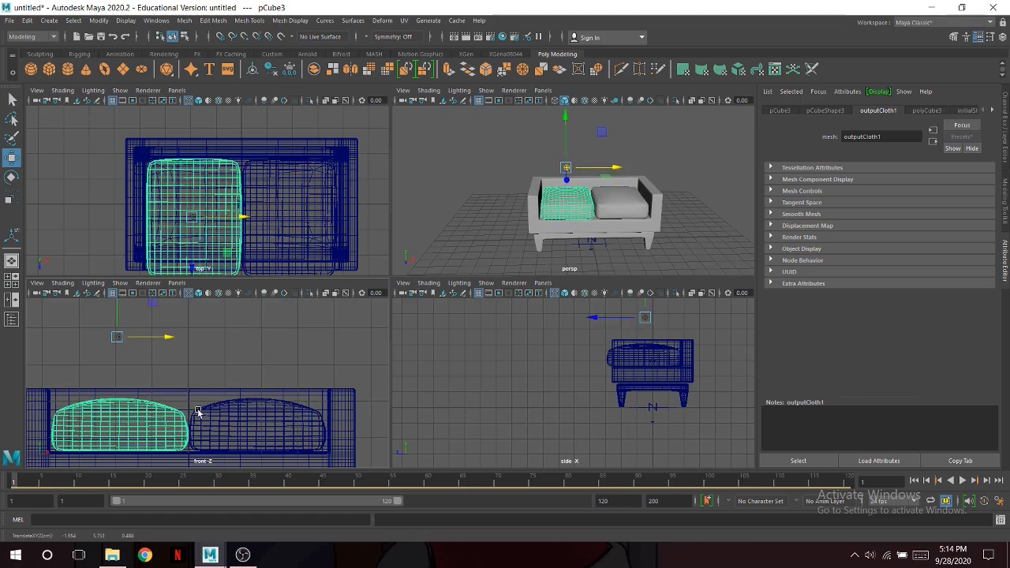
pyautogui.scroll(5, 220, 443)
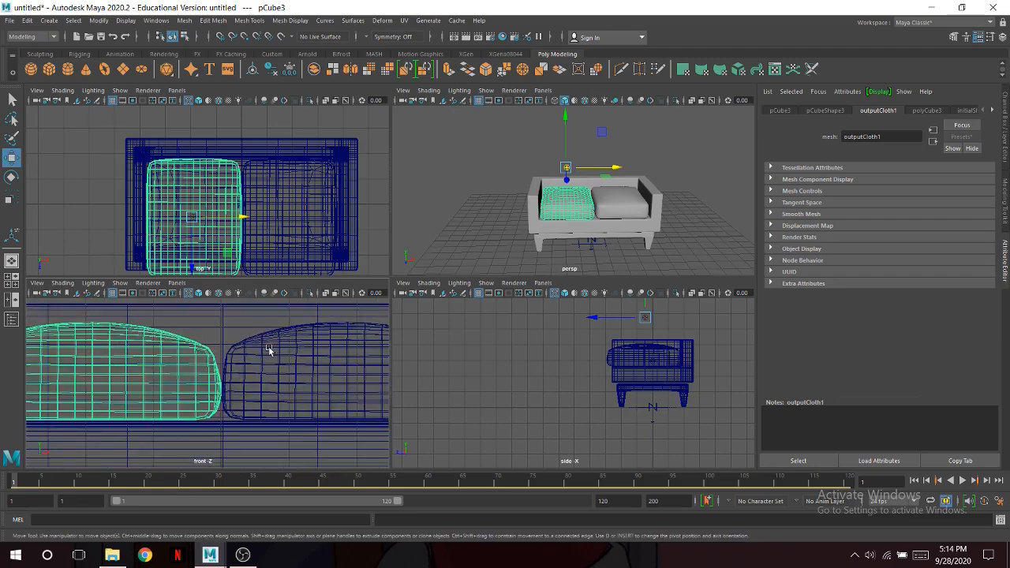
pyautogui.press('space')
pyautogui.keyDown('alt'); pyautogui.moveTo(417, 293); pyautogui.dragTo(533, 312); pyautogui.keyUp('alt')
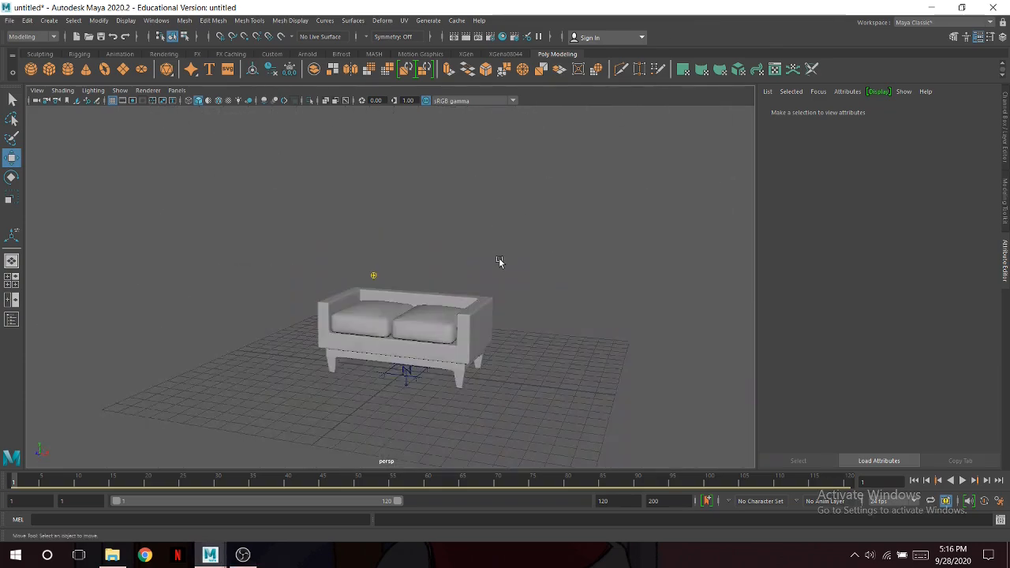
# Select both seat cushions and flatten them vertically to a Y scale of about 0.79.
pyautogui.keyDown('alt'); pyautogui.moveTo(499, 258); pyautogui.dragTo(490, 354); pyautogui.keyUp('alt')
pyautogui.click(508, 315)
pyautogui.click(628, 342)
pyautogui.click(457, 354)
pyautogui.keyDown('shift'); pyautogui.click(376, 345); pyautogui.keyUp('shift')
pyautogui.press('space')
pyautogui.keyDown('alt'); pyautogui.click(283, 365); pyautogui.keyUp('alt')
pyautogui.click(14, 199)
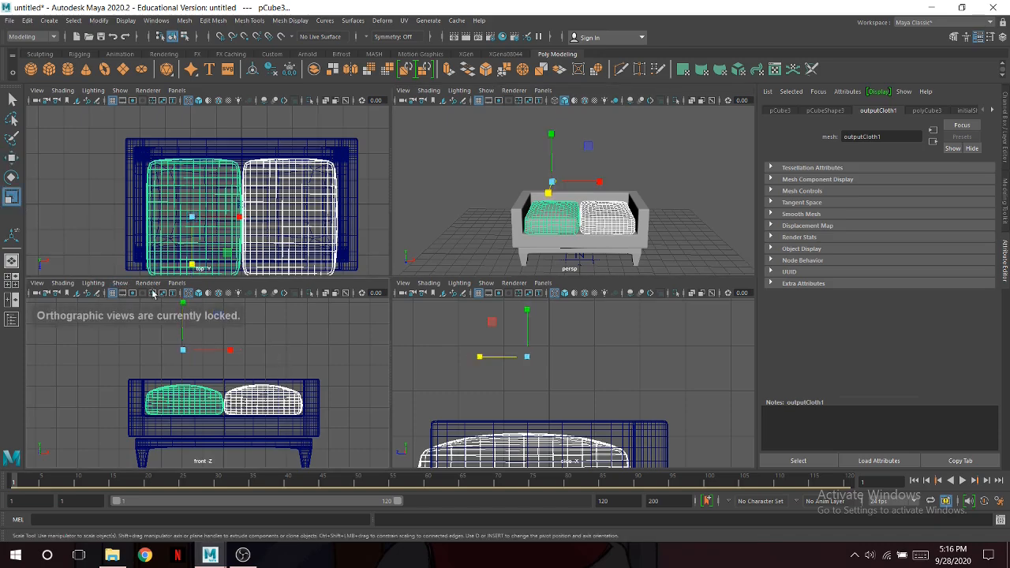
pyautogui.moveTo(184, 305); pyautogui.dragTo(182, 332)
# Lower both flattened cushions so they rest on the seat surface, using the side view for alignment.
pyautogui.click(12, 158)
pyautogui.scroll(3, 478, 411)
pyautogui.keyDown('alt'); pyautogui.moveTo(522, 431); pyautogui.dragTo(588, 326, button='middle'); pyautogui.keyUp('alt')
pyautogui.keyDown('alt'); pyautogui.moveTo(587, 400); pyautogui.dragTo(595, 365, button='middle'); pyautogui.keyUp('alt')
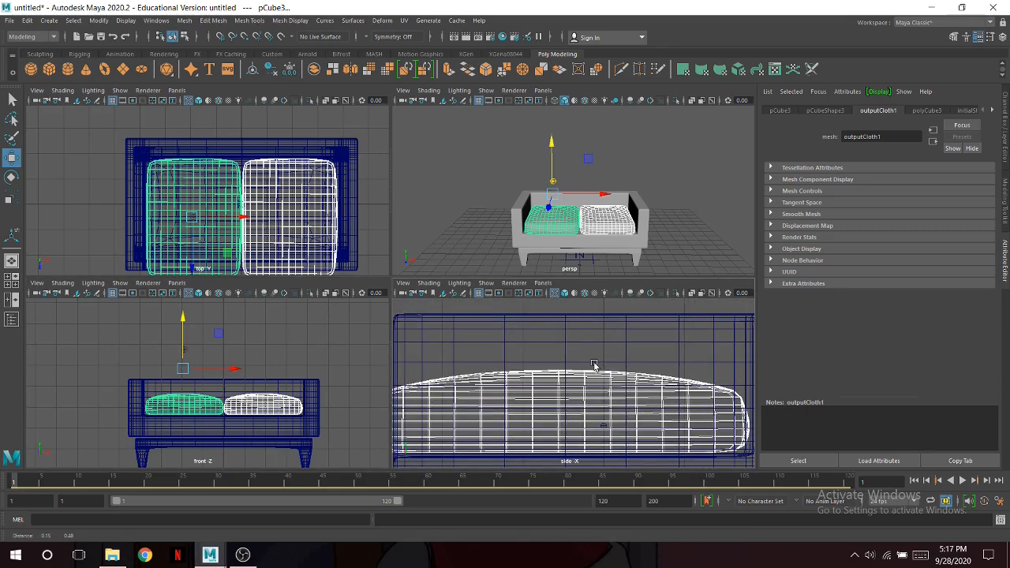
pyautogui.scroll(-4, 595, 365)
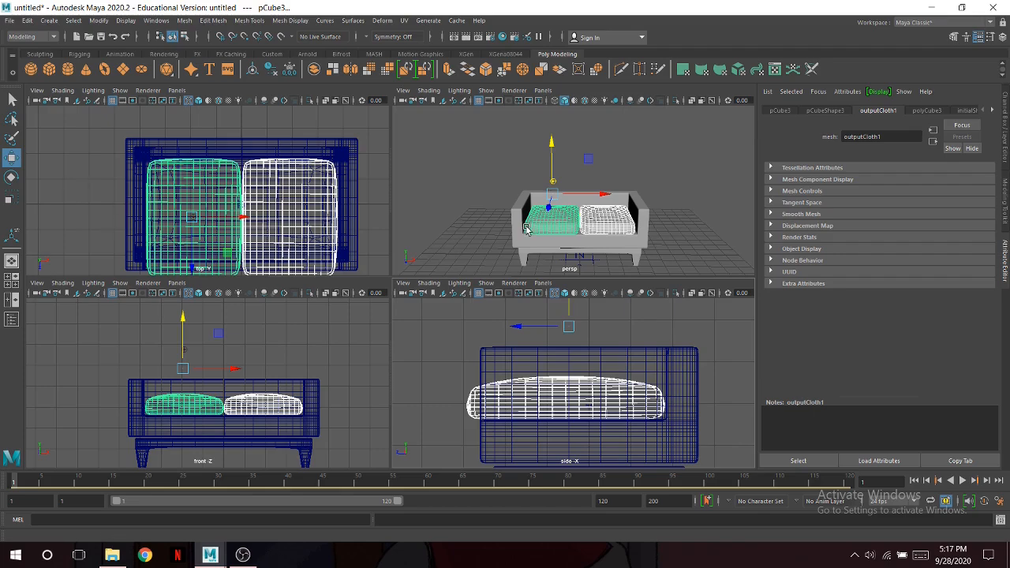
# Shorten both seat cushions in depth to a Z scale of about 3.7 and move them forward to about Z 1.02.
pyautogui.scroll(-2, 271, 241)
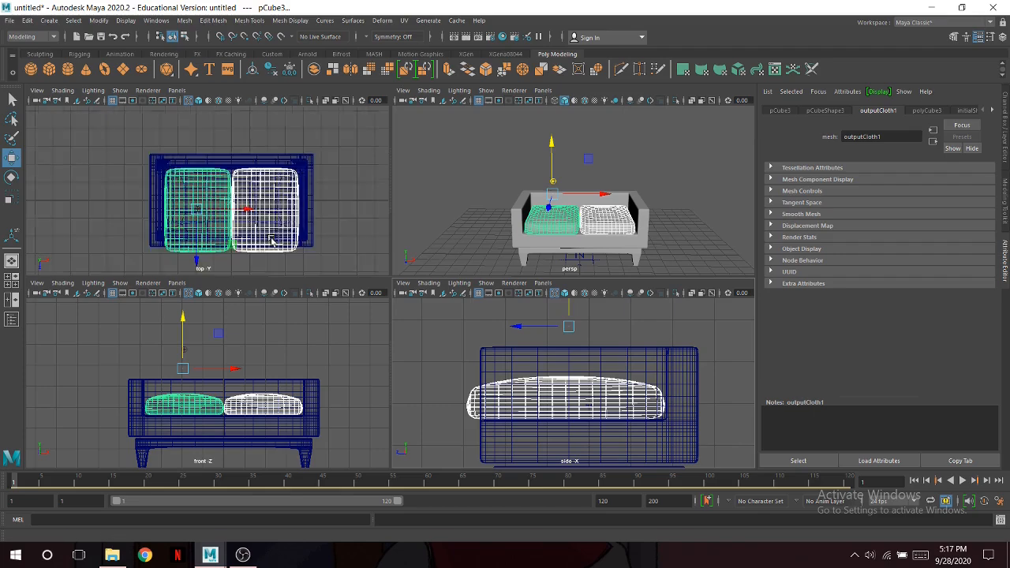
pyautogui.scroll(-2, 273, 211)
pyautogui.keyDown('alt'); pyautogui.moveTo(545, 223); pyautogui.dragTo(506, 219); pyautogui.keyUp('alt')
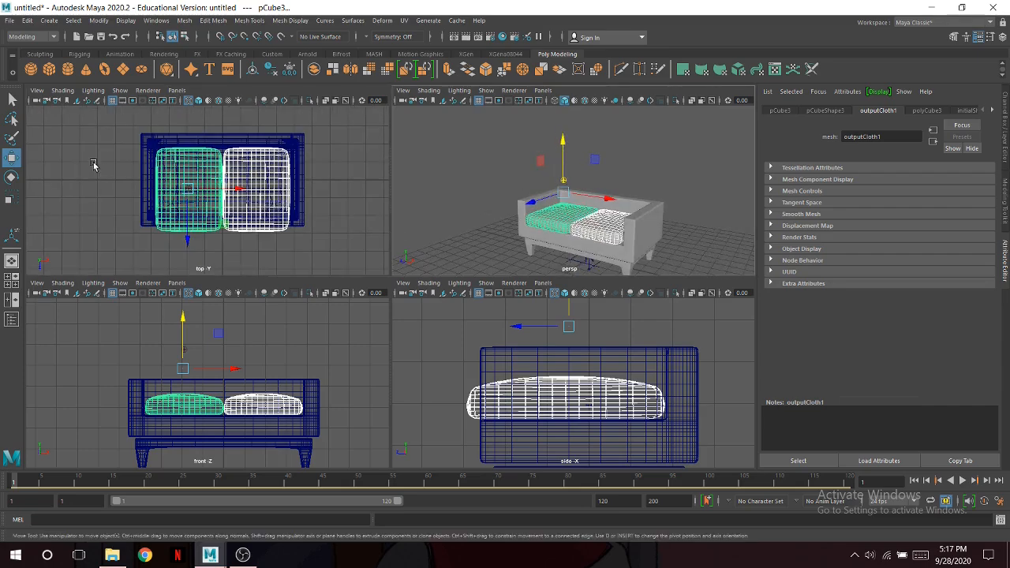
pyautogui.click(11, 198)
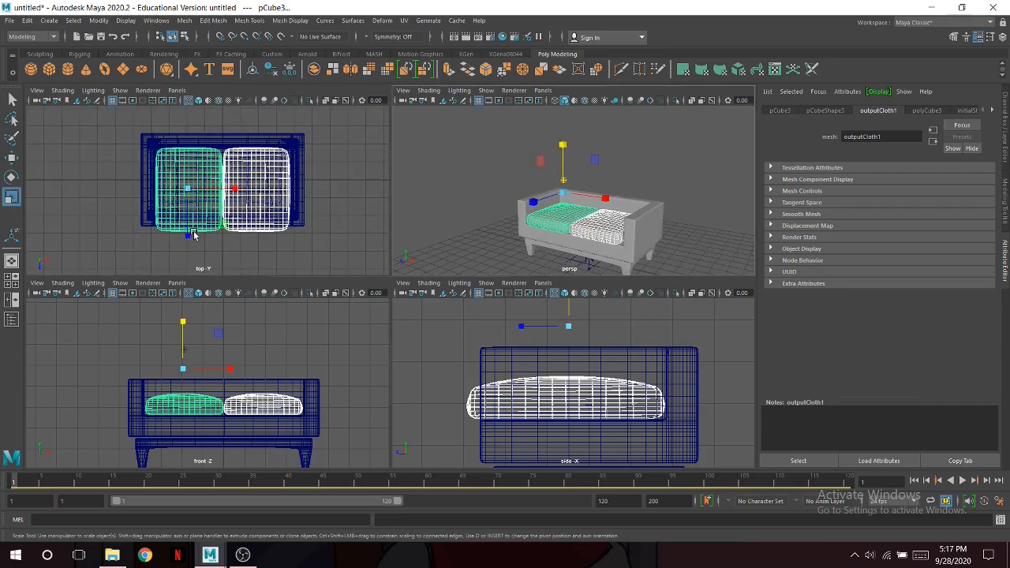
pyautogui.moveTo(187, 239)
pyautogui.mouseDown()
pyautogui.moveTo(190, 228)
pyautogui.moveTo(166, 228)
pyautogui.moveTo(187, 249)
pyautogui.mouseUp()
pyautogui.click(11, 157)
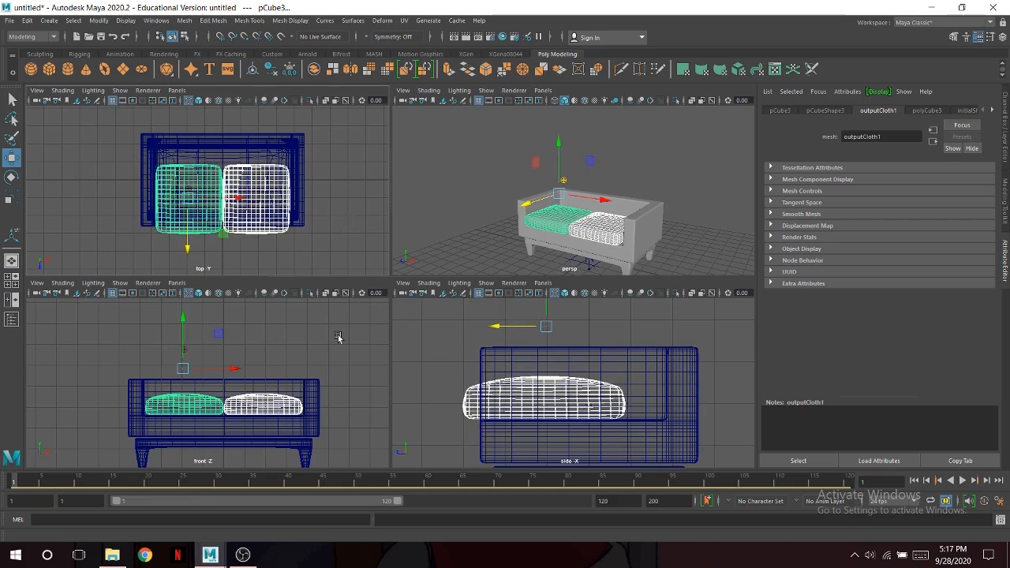
# Duplicate both seat cushions and raise the copies above the sofa to about Y 9.71.
pyautogui.click(474, 230)
pyautogui.keyDown('alt'); pyautogui.moveTo(474, 231); pyautogui.dragTo(602, 195); pyautogui.keyUp('alt')
pyautogui.click(552, 194)
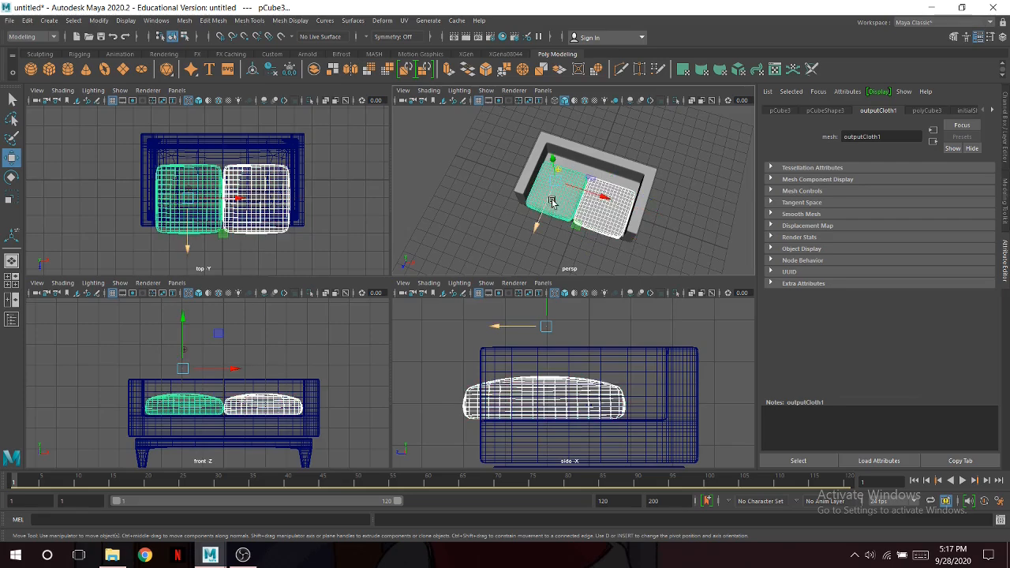
pyautogui.hotkey('ctrl', 'd')
pyautogui.moveTo(559, 180); pyautogui.dragTo(594, 162)
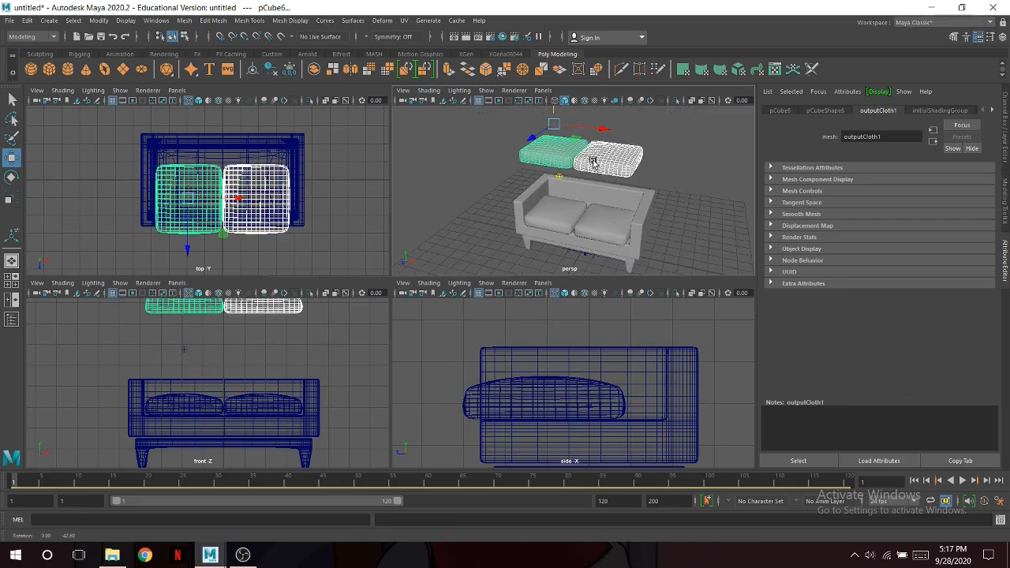
# Rotate the duplicated cushions upright about X and set the left copy's X rotation to 90.
pyautogui.click(11, 177)
pyautogui.click(779, 112)
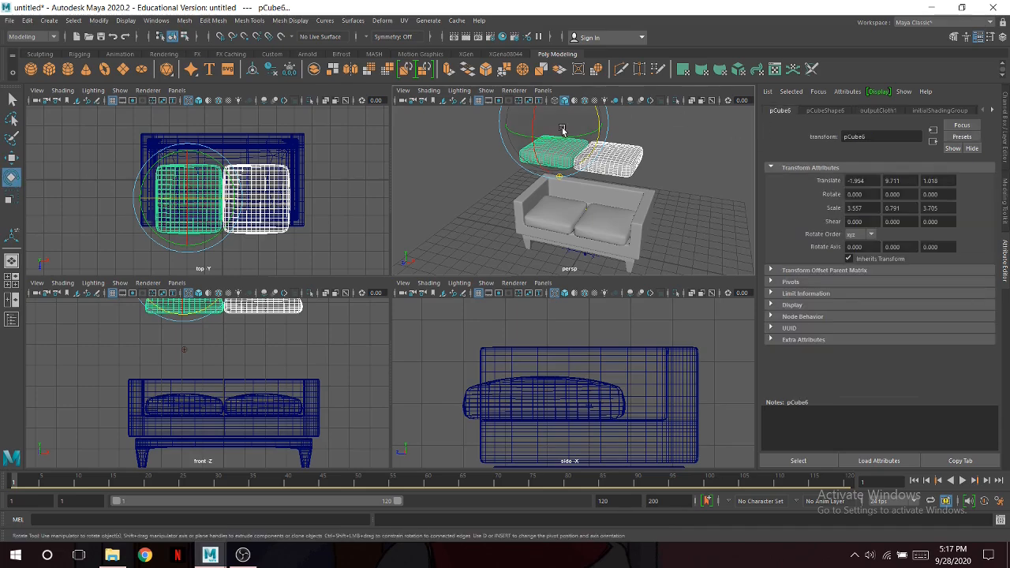
pyautogui.moveTo(532, 115); pyautogui.dragTo(549, 181)
pyautogui.moveTo(867, 194); pyautogui.dragTo(842, 201)
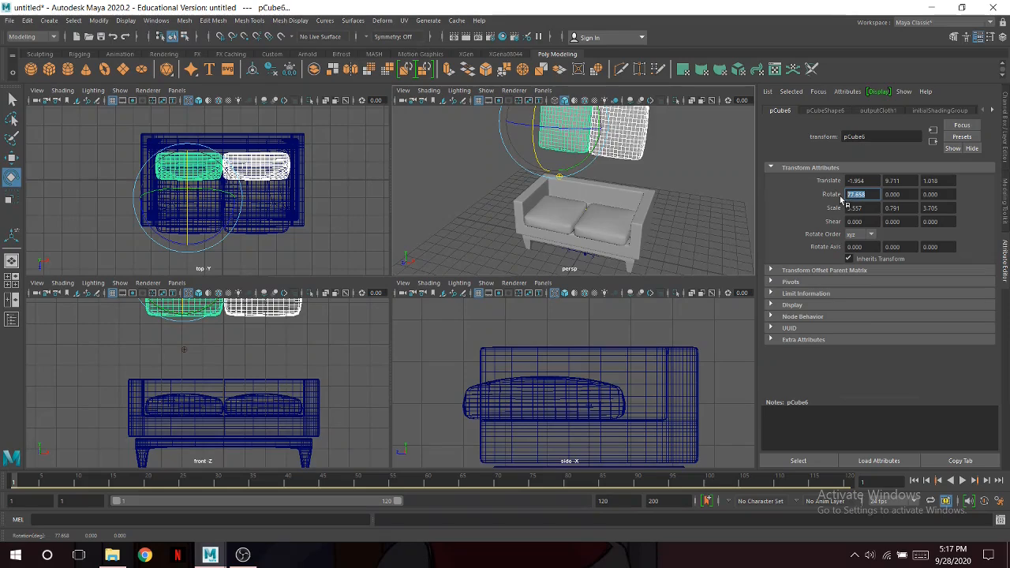
pyautogui.write('90')
pyautogui.press('Return')
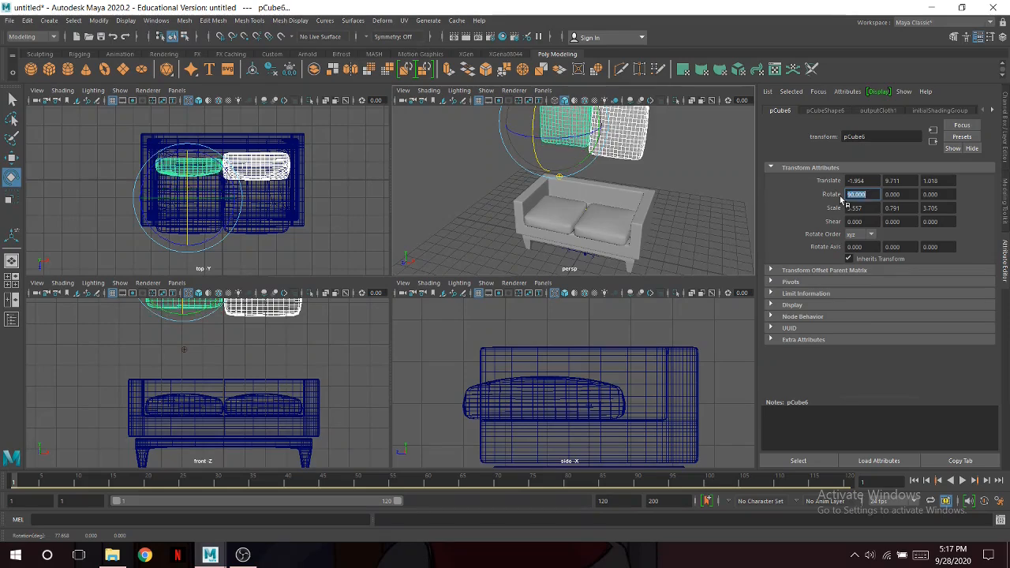
# Set the right cushion copy's X rotation to 90.
pyautogui.click(636, 131)
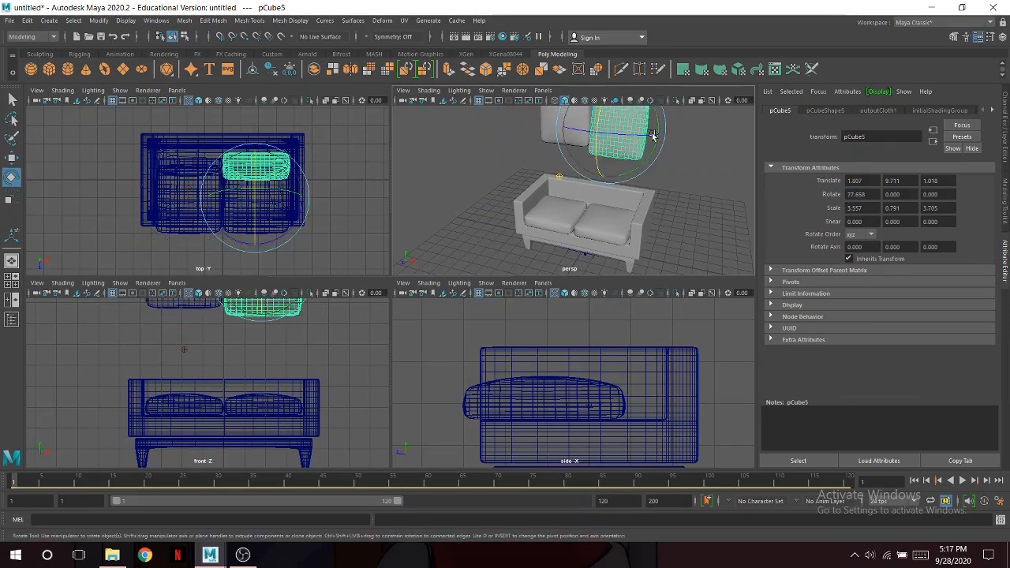
pyautogui.moveTo(867, 194); pyautogui.dragTo(830, 189)
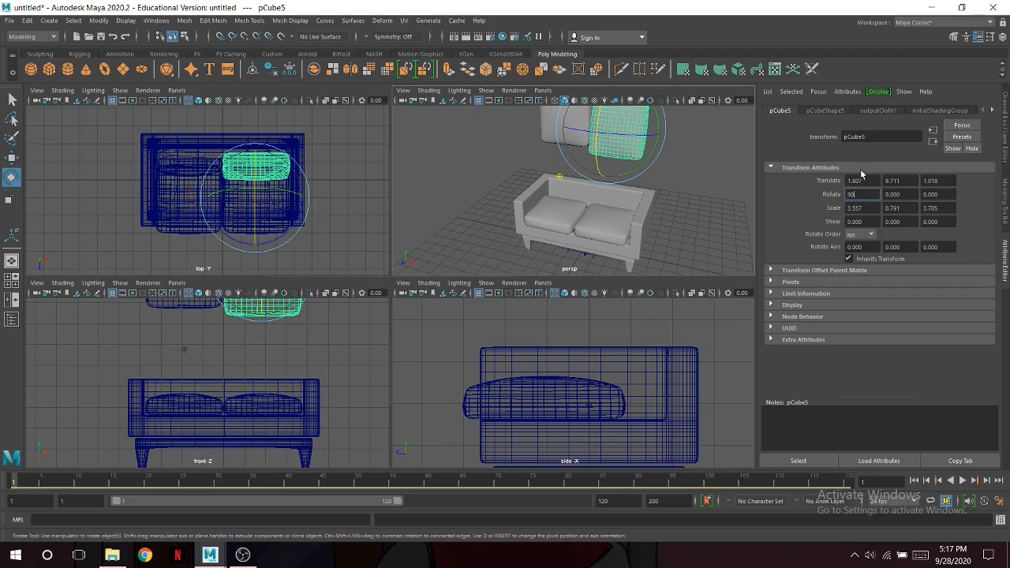
pyautogui.press('Return')
# Select both upright cushions and move them down and back against the backrest, to about Y 4.66 and Z 0.45.
pyautogui.keyDown('alt'); pyautogui.moveTo(644, 229); pyautogui.dragTo(591, 235); pyautogui.keyUp('alt')
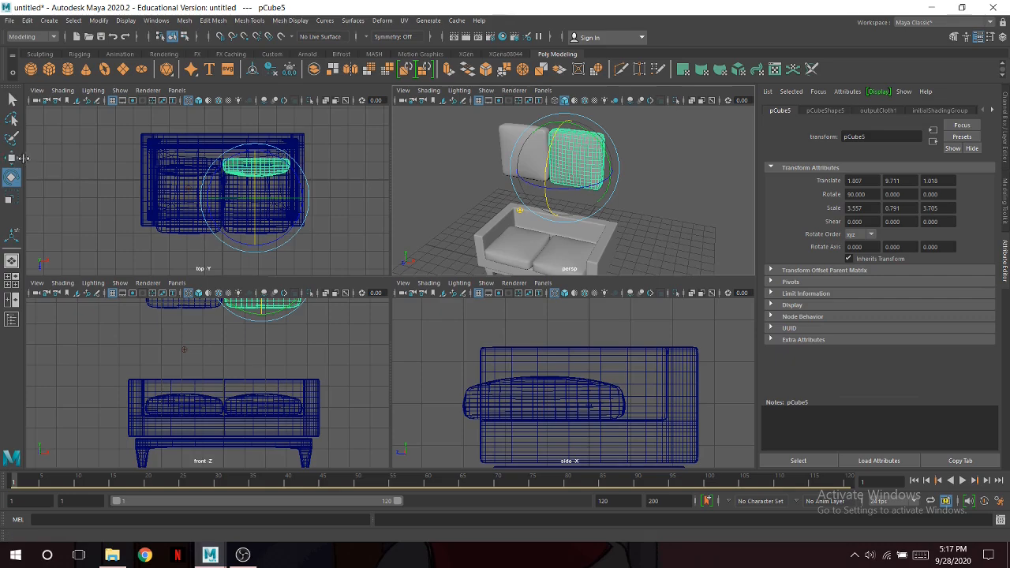
pyautogui.keyDown('shift'); pyautogui.click(504, 133); pyautogui.keyUp('shift')
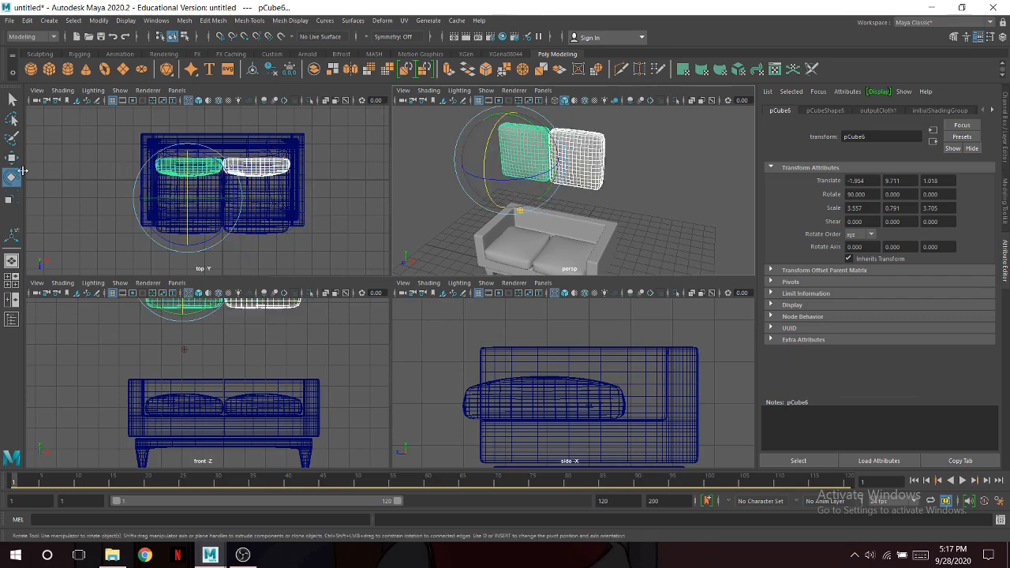
pyautogui.click(16, 156)
pyautogui.moveTo(532, 144); pyautogui.dragTo(510, 206)
pyautogui.moveTo(496, 241); pyautogui.dragTo(519, 188)
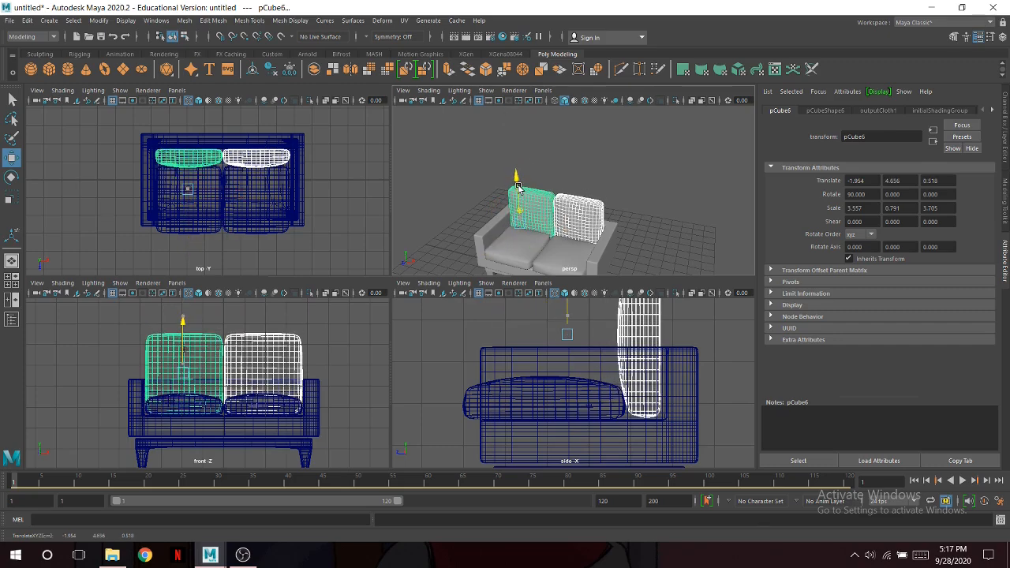
pyautogui.moveTo(537, 333); pyautogui.dragTo(542, 335)
# Tilt both back cushions backward to an X rotation of about 82.3 and raise them slightly to rest on the seat.
pyautogui.keyDown('alt'); pyautogui.moveTo(638, 242); pyautogui.dragTo(563, 263); pyautogui.keyUp('alt')
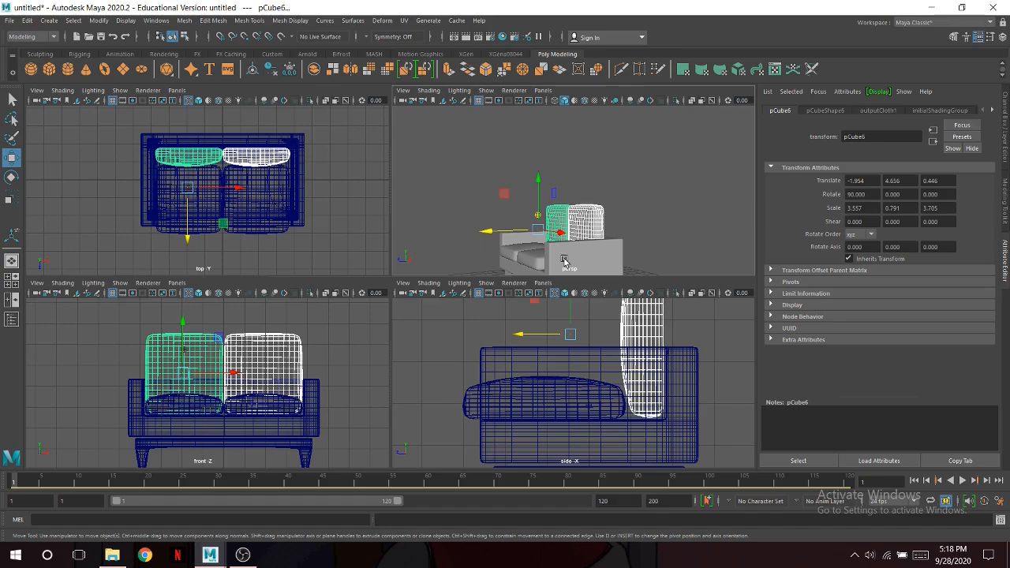
pyautogui.press('e')
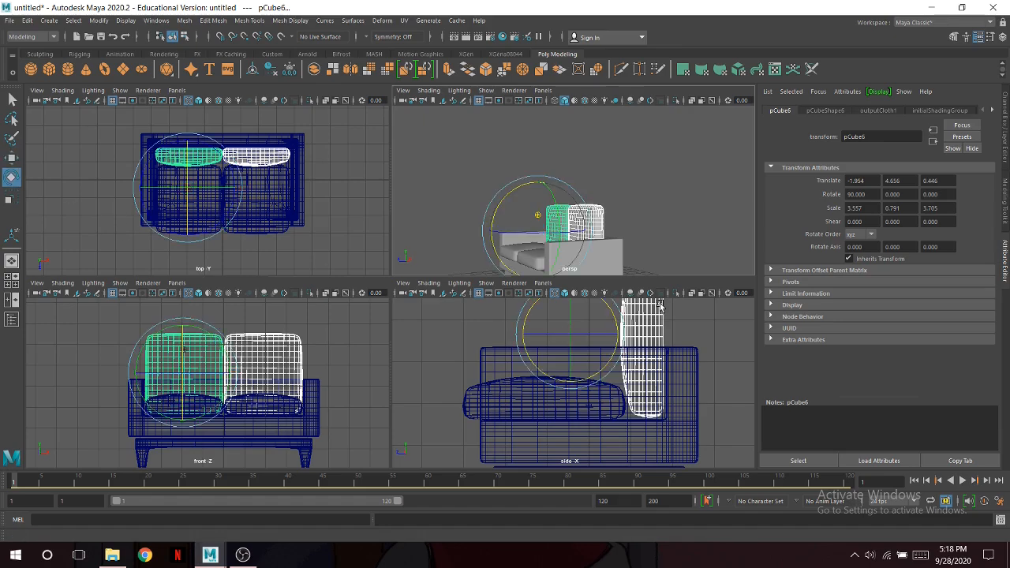
pyautogui.moveTo(534, 365); pyautogui.dragTo(534, 362)
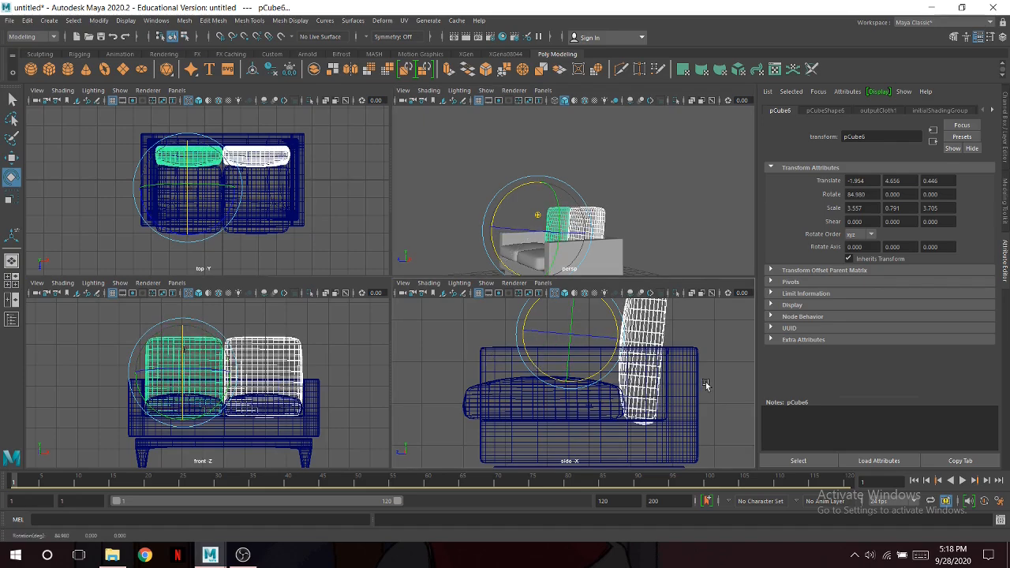
pyautogui.scroll(-4, 655, 374)
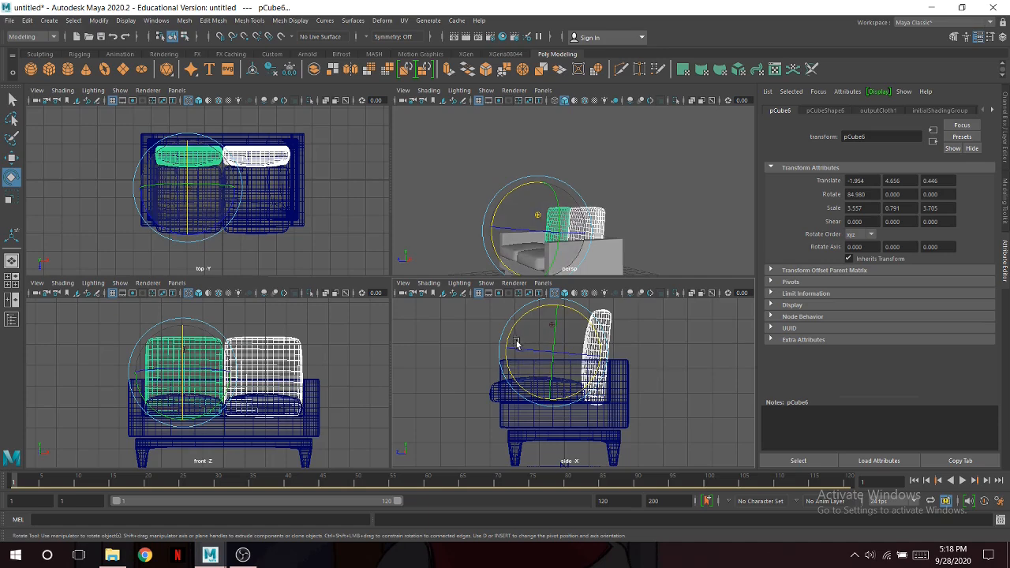
pyautogui.moveTo(514, 339); pyautogui.dragTo(556, 329)
pyautogui.click(6, 156)
pyautogui.scroll(3, 655, 366)
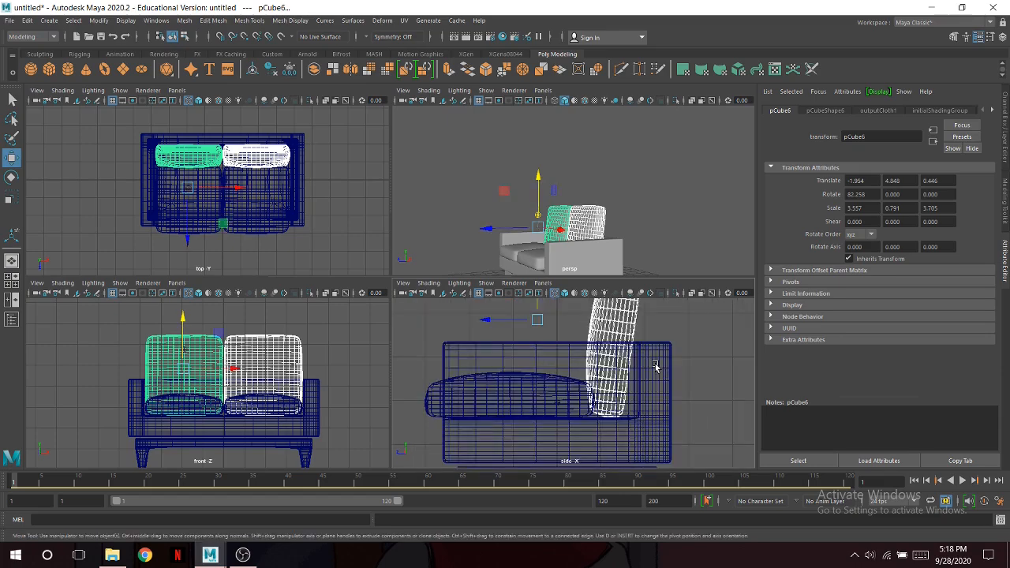
# Nudge both back cushions slightly backward in the side view so they sit closer against the sofa's backrest.
pyautogui.keyDown('alt'); pyautogui.moveTo(538, 342); pyautogui.dragTo(507, 365, button='middle'); pyautogui.keyUp('alt')
pyautogui.moveTo(480, 344); pyautogui.dragTo(482, 344)
pyautogui.scroll(2, 584, 371)
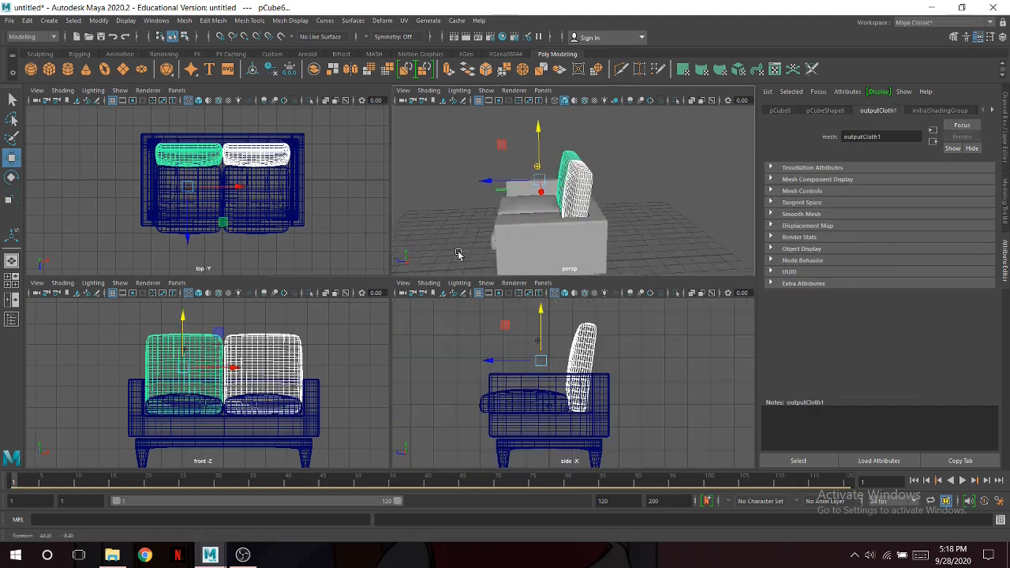
pyautogui.keyDown('alt'); pyautogui.moveTo(463, 253); pyautogui.dragTo(600, 237); pyautogui.keyUp('alt')
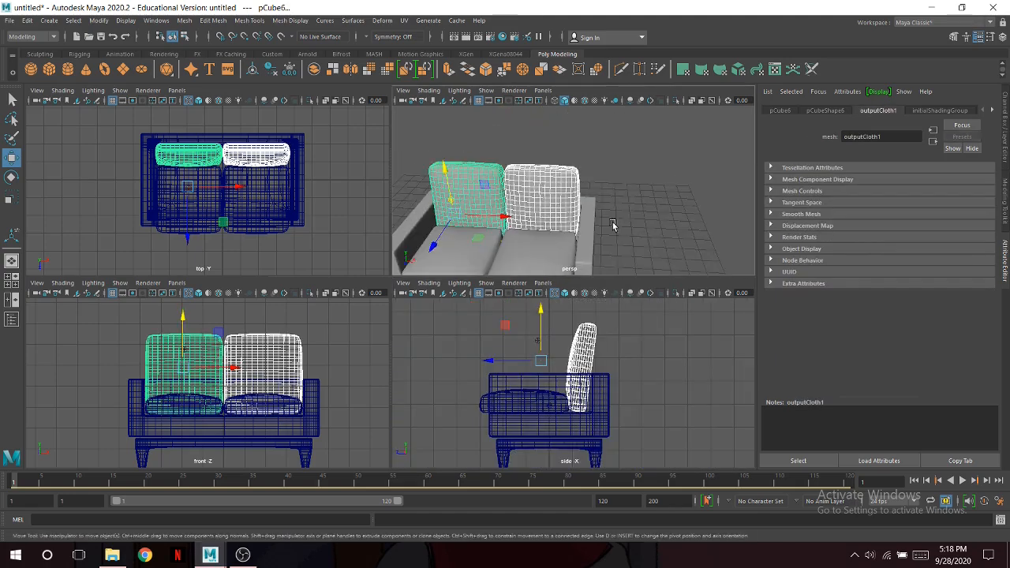
pyautogui.click(638, 243)
pyautogui.press('space')
pyautogui.keyDown('alt'); pyautogui.moveTo(565, 277); pyautogui.dragTo(397, 319); pyautogui.keyUp('alt')
# Select both back cushions, scale them down in height, and lower them to rest on the seat cushions.
pyautogui.click(375, 300)
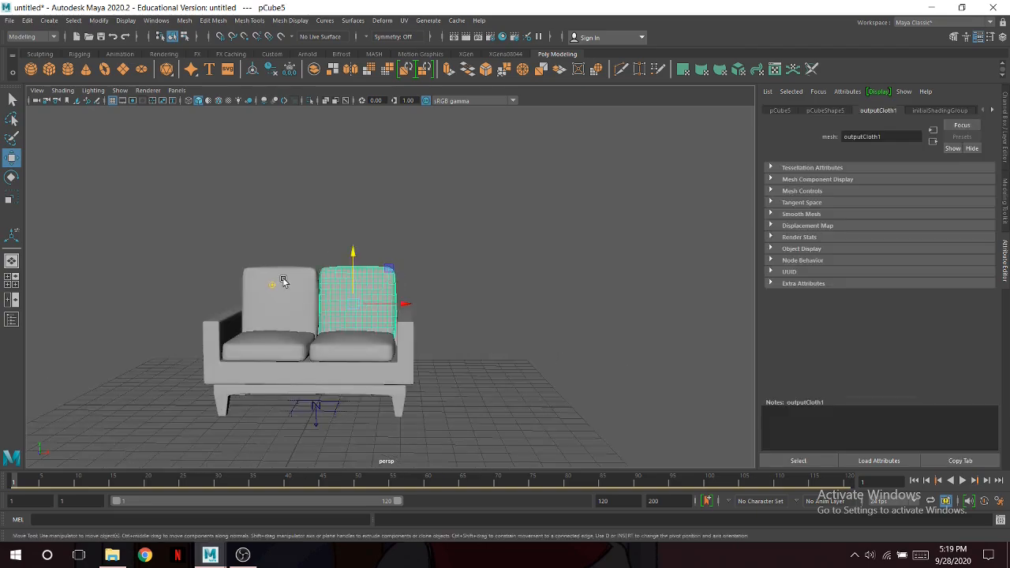
pyautogui.keyDown('shift'); pyautogui.click(285, 282); pyautogui.keyUp('shift')
pyautogui.click(14, 202)
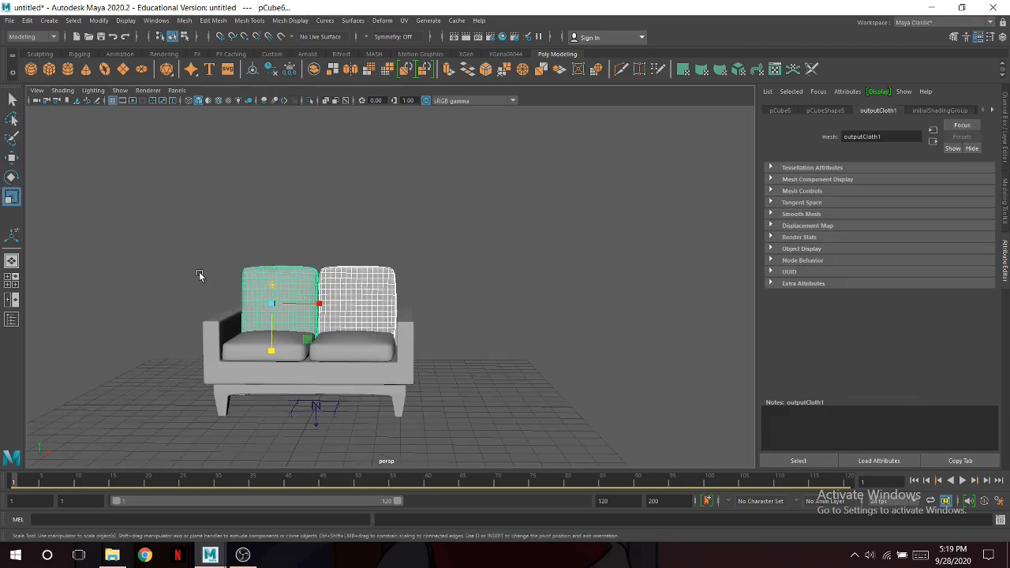
pyautogui.press('space')
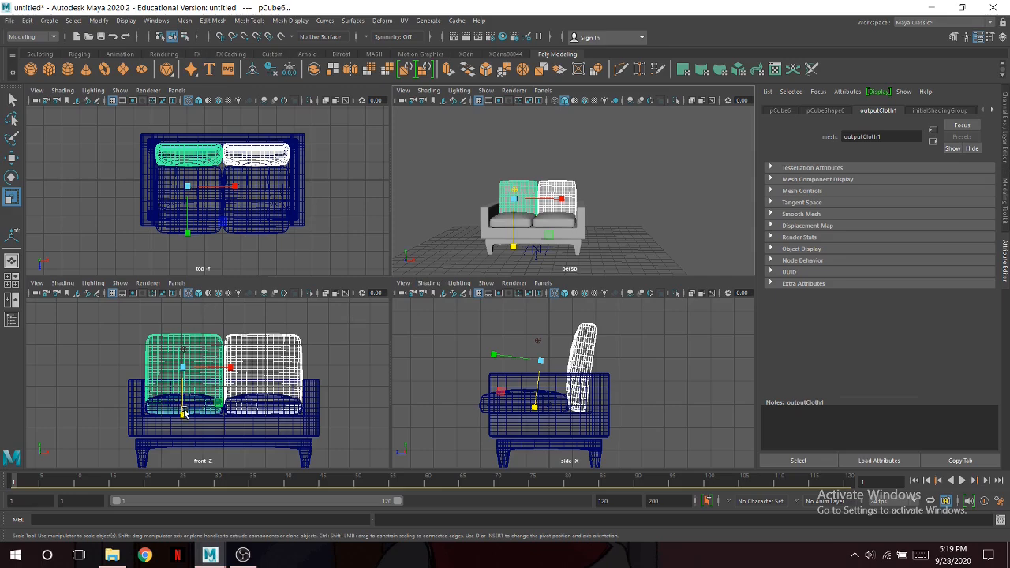
pyautogui.moveTo(185, 419); pyautogui.dragTo(182, 412)
pyautogui.click(11, 157)
pyautogui.click(11, 157)
pyautogui.moveTo(544, 338); pyautogui.dragTo(539, 345)
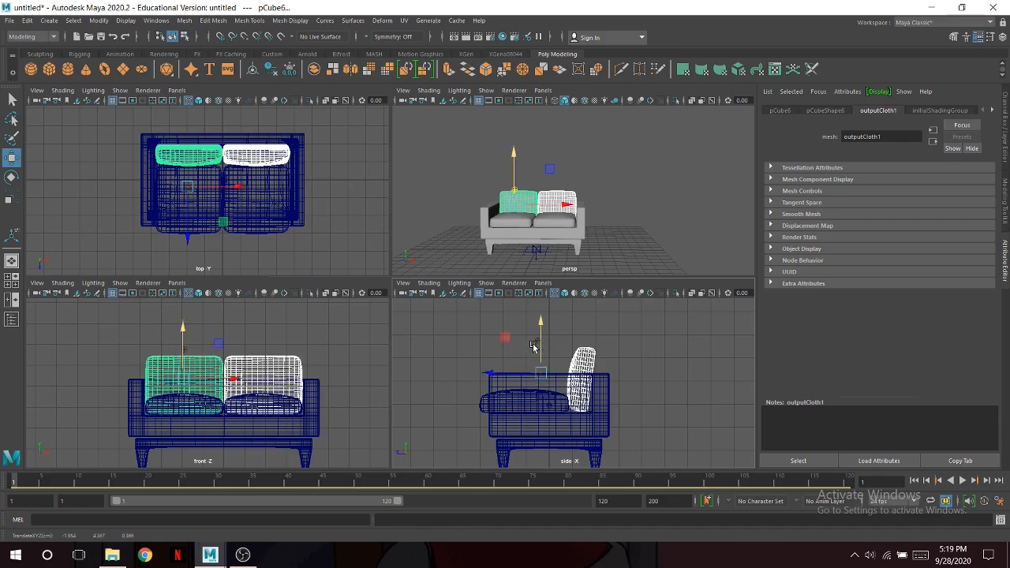
# Reselect both back cushions and lower them slightly further in the side view so they sit firmly on the seat.
pyautogui.keyDown('alt'); pyautogui.moveTo(610, 244); pyautogui.dragTo(630, 226); pyautogui.keyUp('alt')
pyautogui.click(608, 248)
pyautogui.scroll(5, 629, 226)
pyautogui.press('space')
pyautogui.keyDown('alt'); pyautogui.moveTo(580, 260); pyautogui.dragTo(510, 298); pyautogui.keyUp('alt')
pyautogui.scroll(-5, 485, 288)
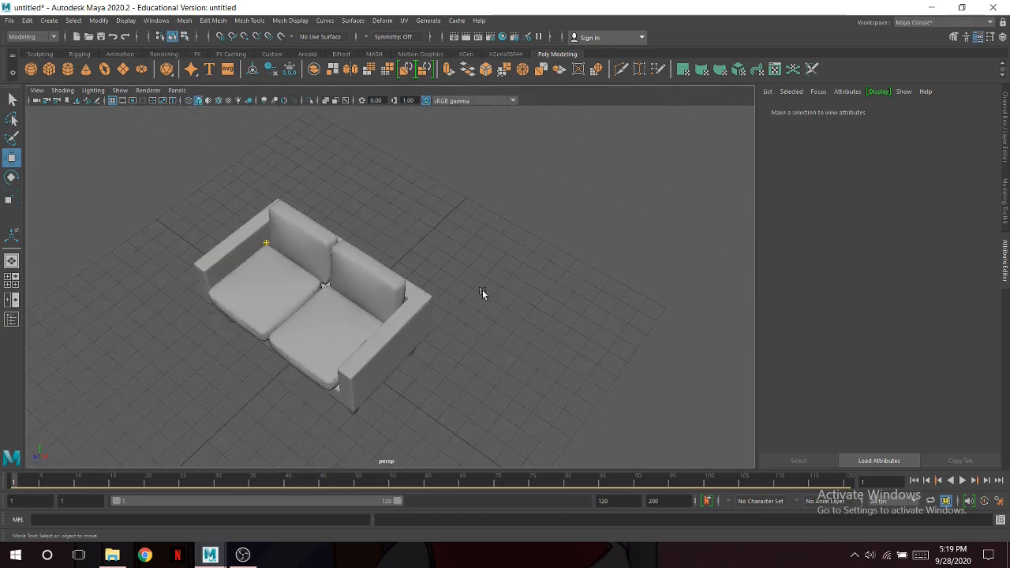
pyautogui.press('space')
pyautogui.scroll(4, 612, 369)
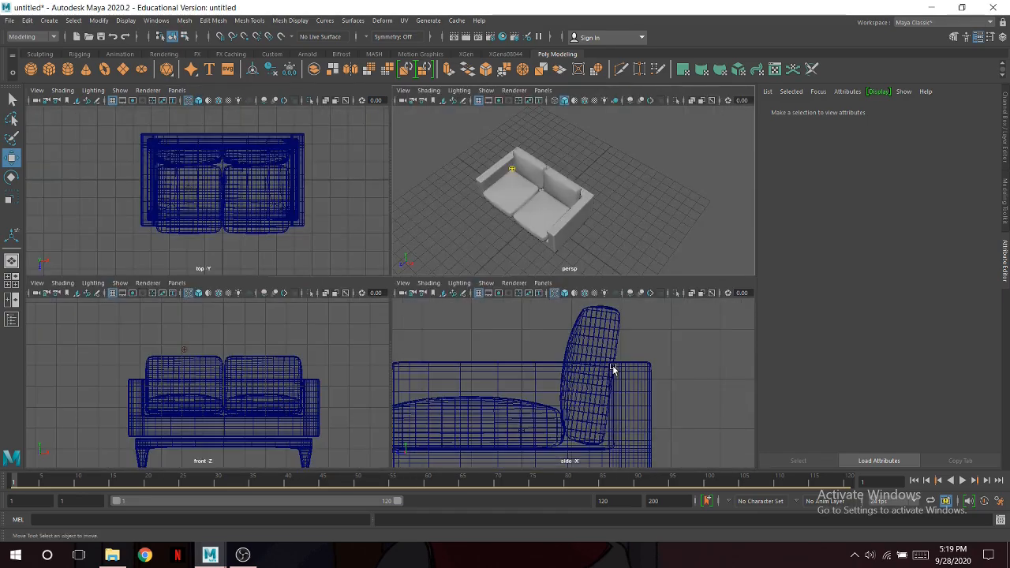
pyautogui.click(555, 187)
pyautogui.keyDown('shift'); pyautogui.click(534, 177); pyautogui.keyUp('shift')
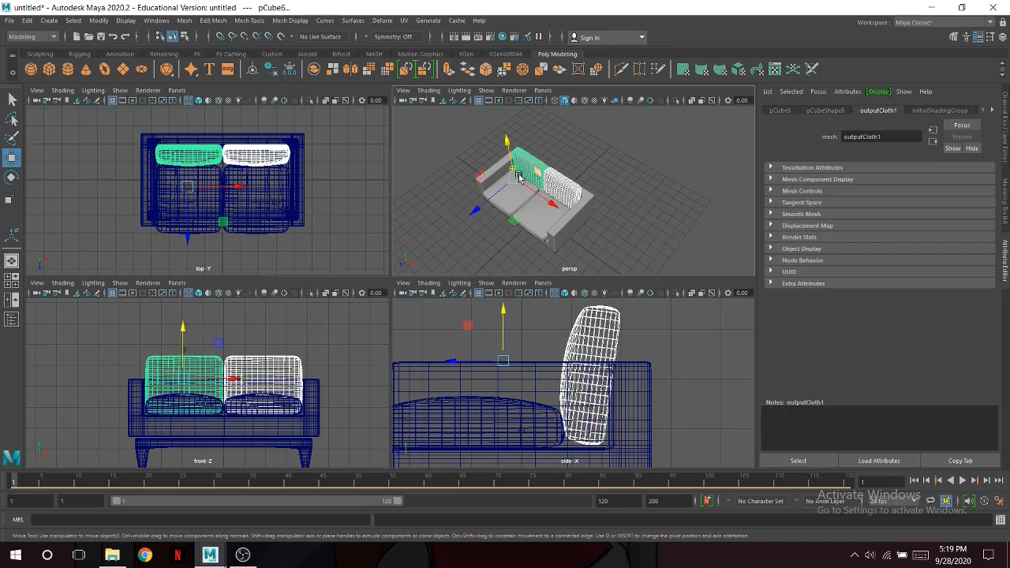
pyautogui.moveTo(503, 310); pyautogui.dragTo(503, 316)
pyautogui.press('space')
pyautogui.scroll(-3, 553, 269)
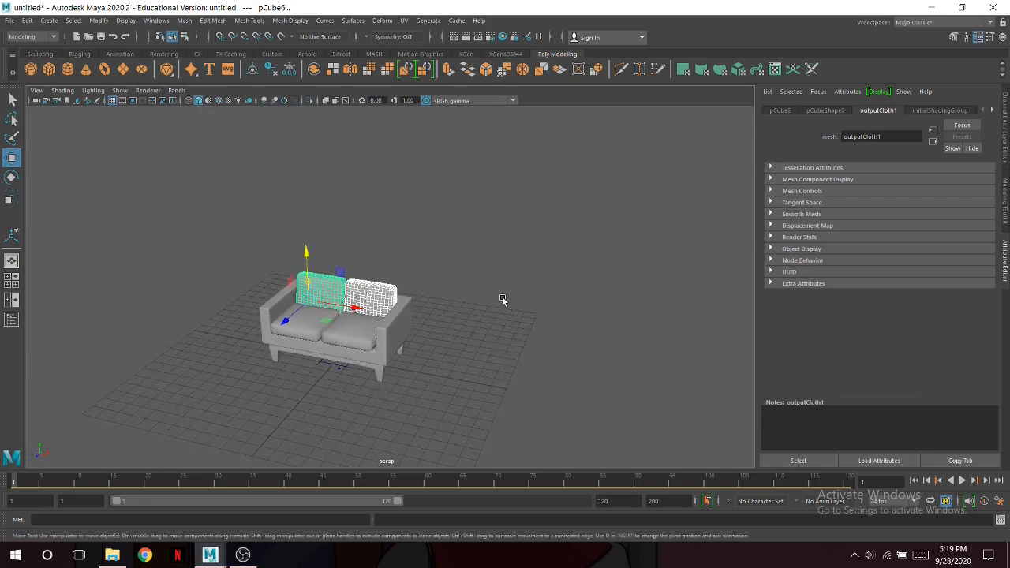
pyautogui.click(461, 375)
pyautogui.keyDown('alt'); pyautogui.moveTo(462, 374); pyautogui.dragTo(492, 350); pyautogui.keyUp('alt')
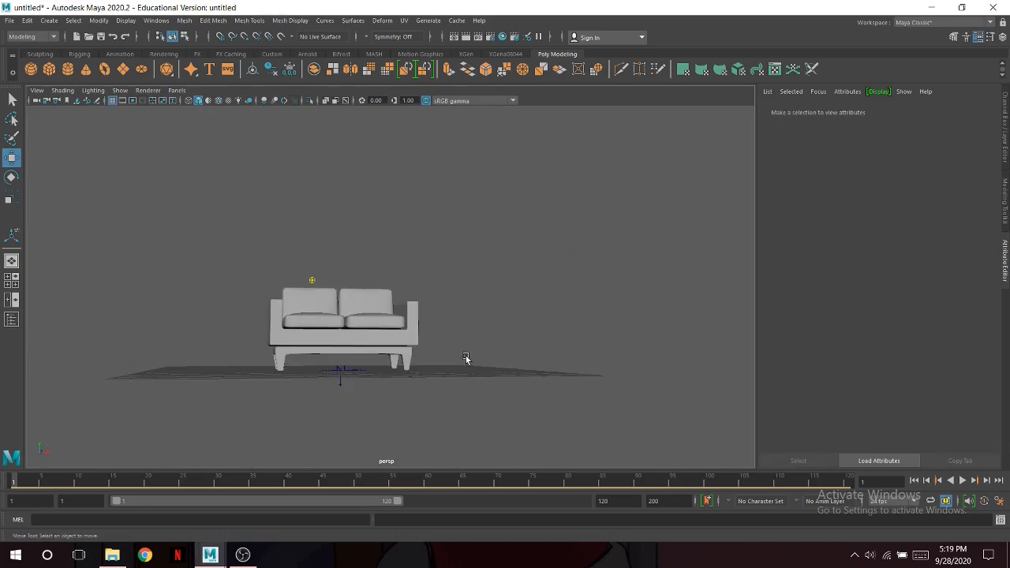
# Select all four back and seat cushions together and lower them slightly into the sofa body.
pyautogui.press('space')
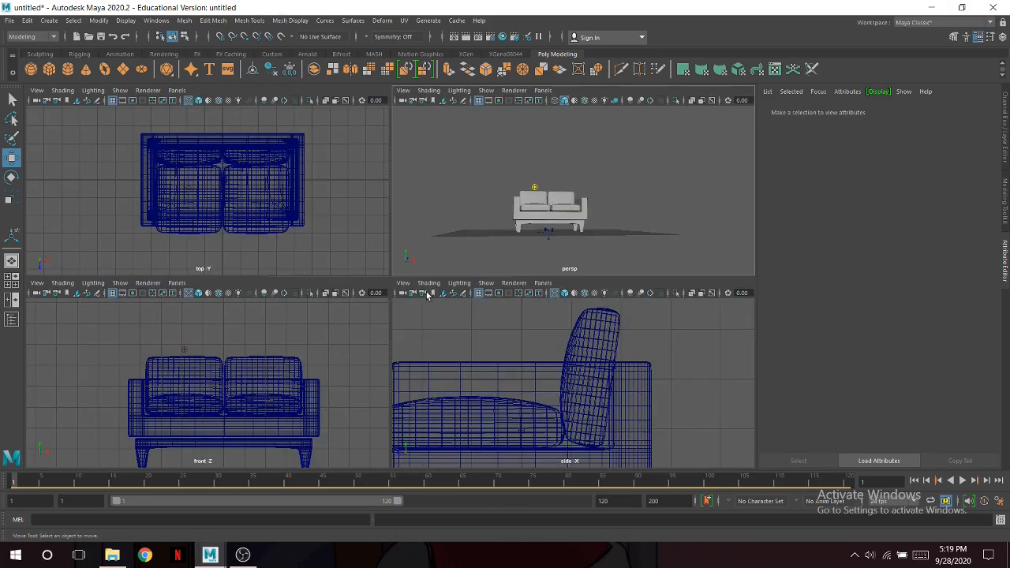
pyautogui.click(539, 201)
pyautogui.scroll(6, 566, 208)
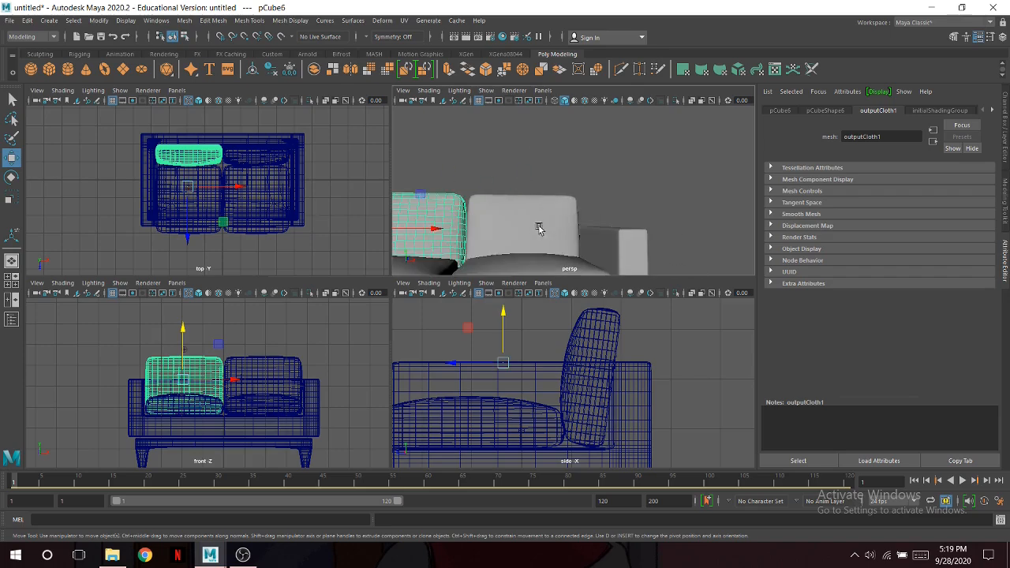
pyautogui.click(540, 227)
pyautogui.scroll(-3, 539, 226)
pyautogui.keyDown('shift'); pyautogui.click(497, 212); pyautogui.keyUp('shift')
pyautogui.click(497, 229)
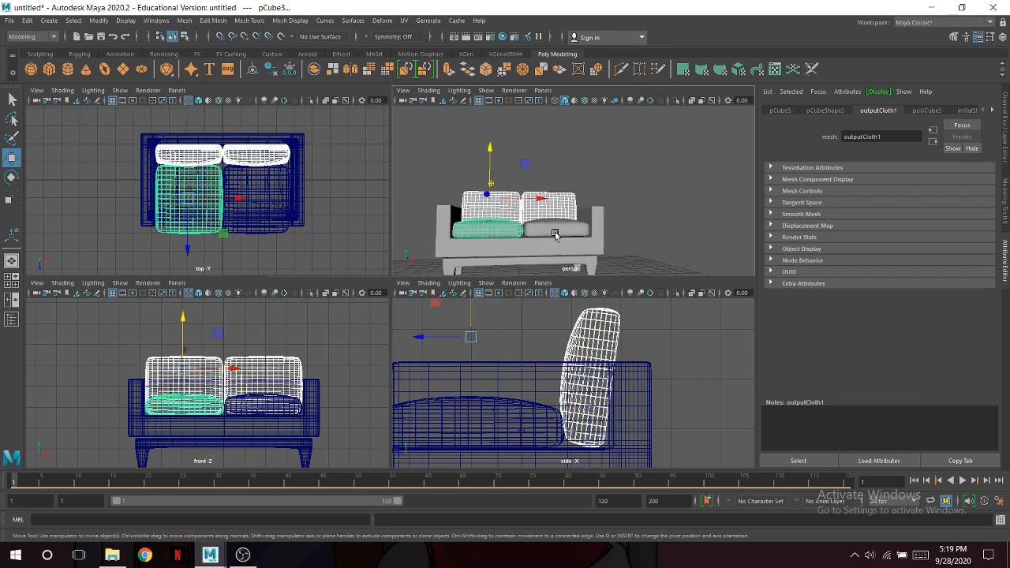
pyautogui.click(553, 230)
pyautogui.scroll(4, 285, 398)
pyautogui.keyDown('alt'); pyautogui.moveTo(285, 400); pyautogui.dragTo(268, 373, button='middle'); pyautogui.keyUp('alt')
pyautogui.moveTo(289, 305); pyautogui.dragTo(286, 315)
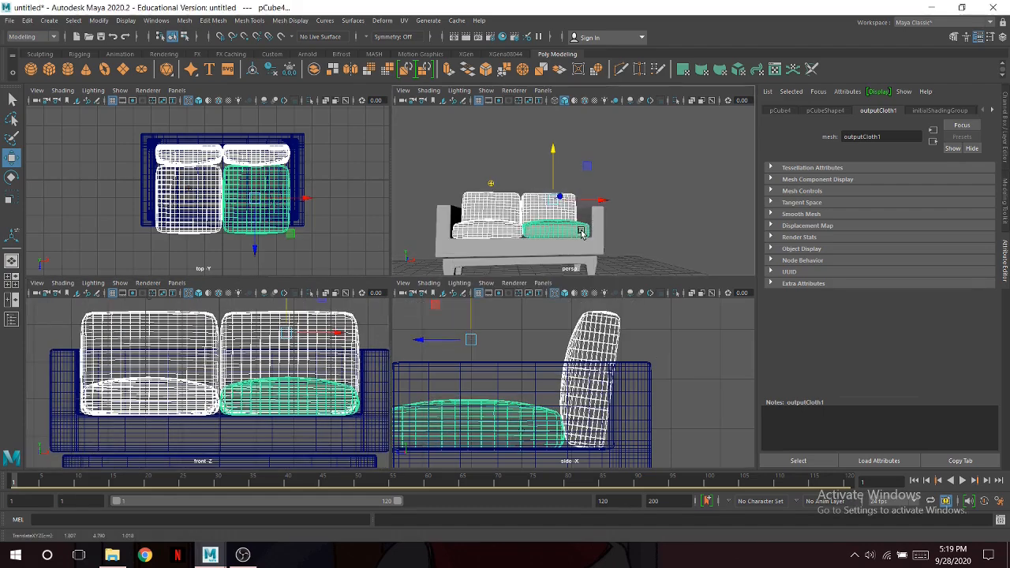
pyautogui.press('space')
pyautogui.keyDown('alt'); pyautogui.moveTo(566, 271); pyautogui.dragTo(511, 330); pyautogui.keyUp('alt')
pyautogui.click(510, 332)
# Assign a new Lambert material to the tapered-leg base of the sofa.
pyautogui.scroll(-7, 510, 333)
pyautogui.keyDown('alt'); pyautogui.moveTo(446, 358); pyautogui.dragTo(409, 347); pyautogui.keyUp('alt')
pyautogui.scroll(5, 442, 357)
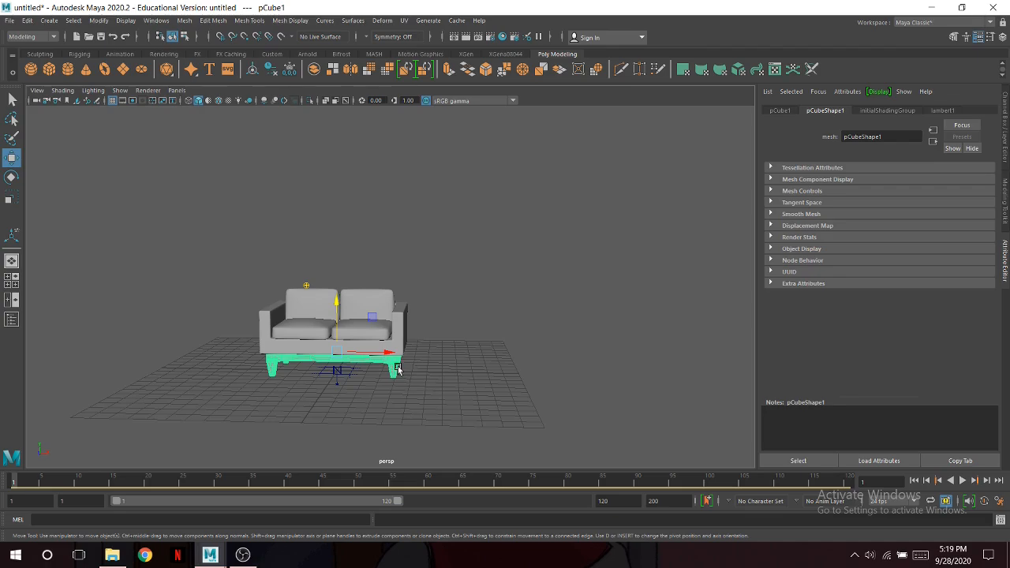
pyautogui.rightClick(398, 368)
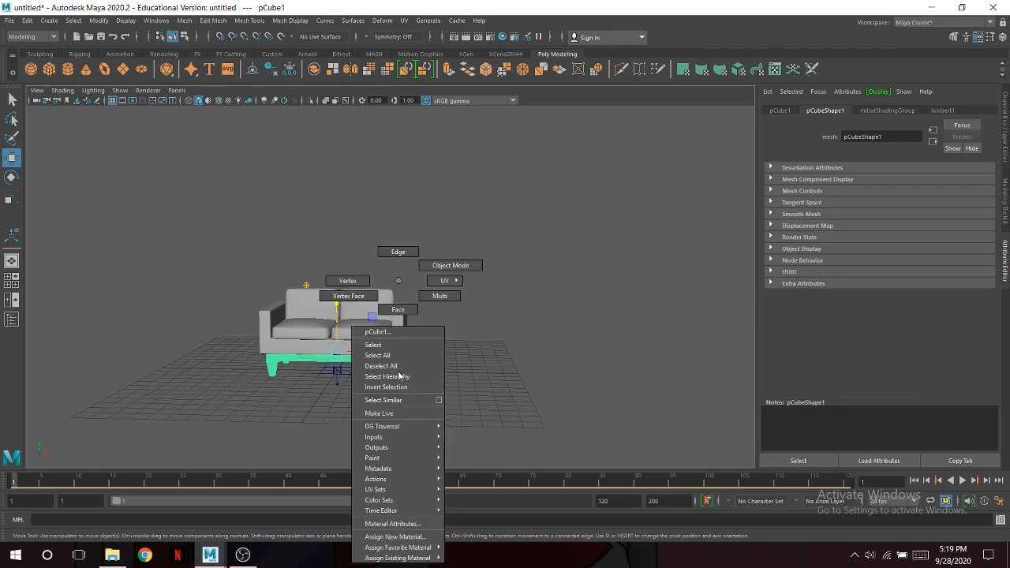
pyautogui.click(419, 538)
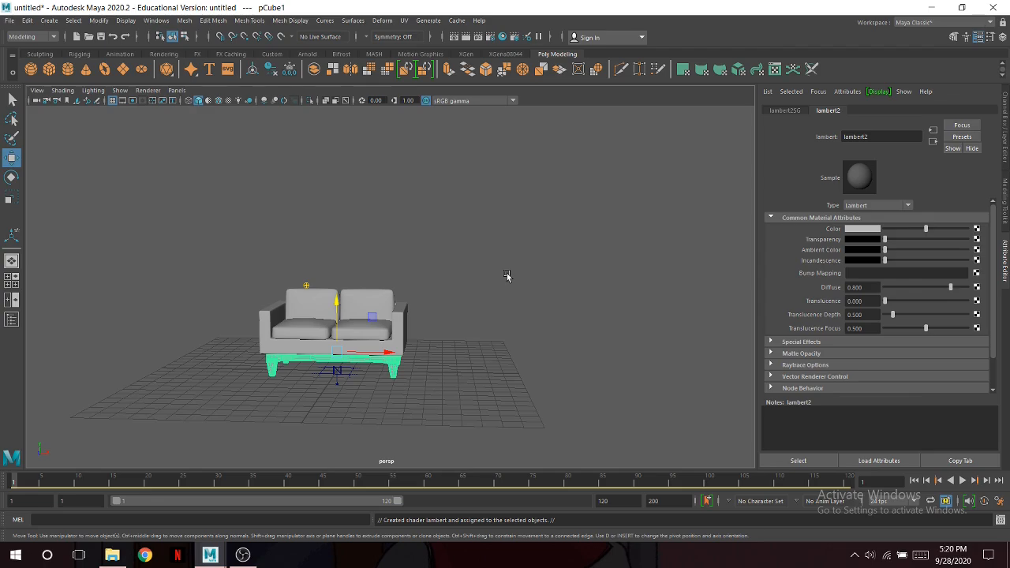
# Set the base material's color to a dark orange-brown with hue about 14.9, saturation 1.0 and value 0.281.
pyautogui.scroll(3, 355, 366)
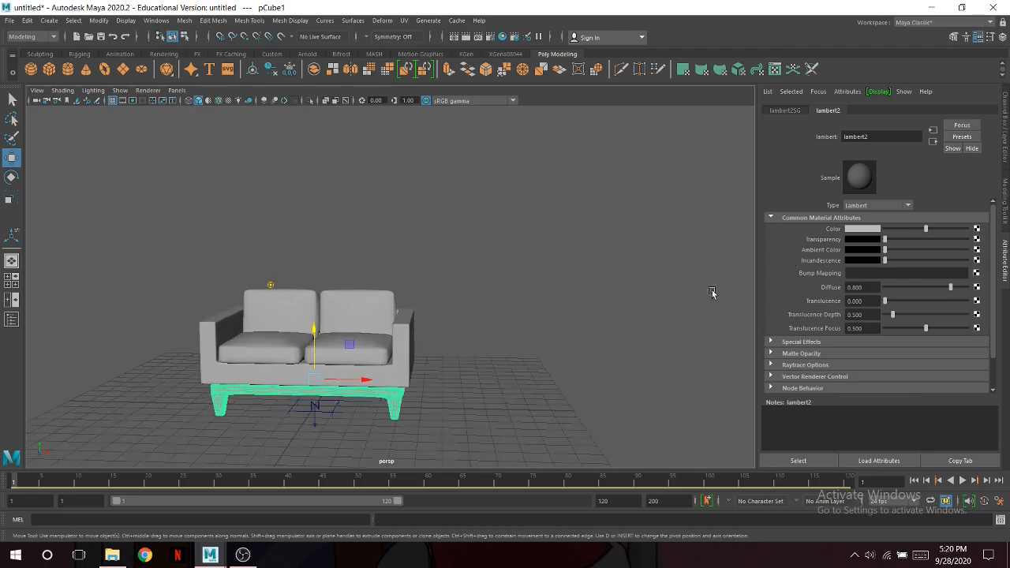
pyautogui.keyDown('alt'); pyautogui.moveTo(416, 347); pyautogui.dragTo(503, 304, button='middle'); pyautogui.keyUp('alt')
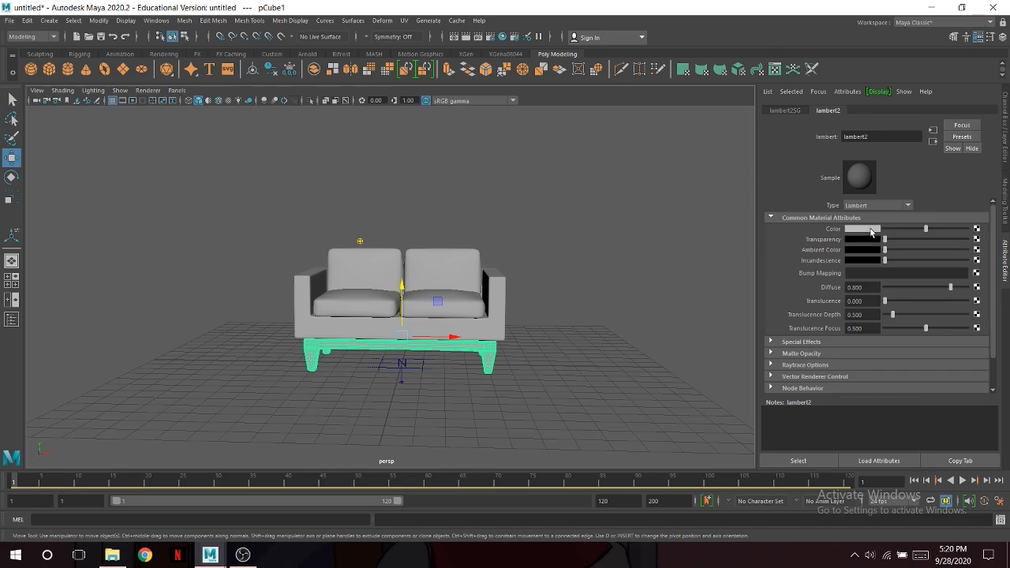
pyautogui.click(879, 233)
pyautogui.moveTo(390, 146); pyautogui.dragTo(610, 119)
pyautogui.moveTo(667, 242)
pyautogui.mouseDown()
pyautogui.moveTo(670, 231)
pyautogui.moveTo(641, 272)
pyautogui.moveTo(645, 263)
pyautogui.mouseUp()
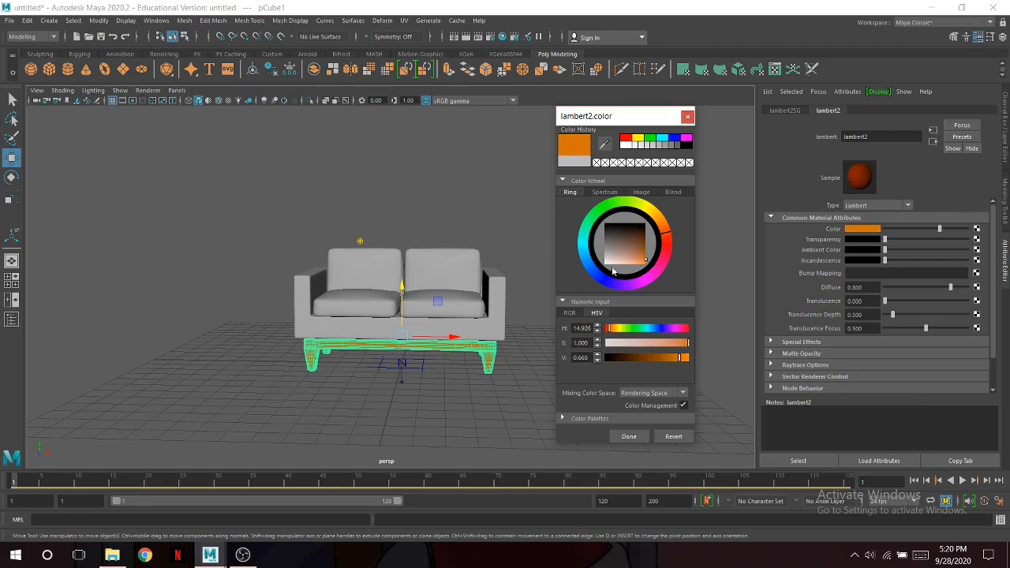
pyautogui.moveTo(649, 252); pyautogui.dragTo(646, 252)
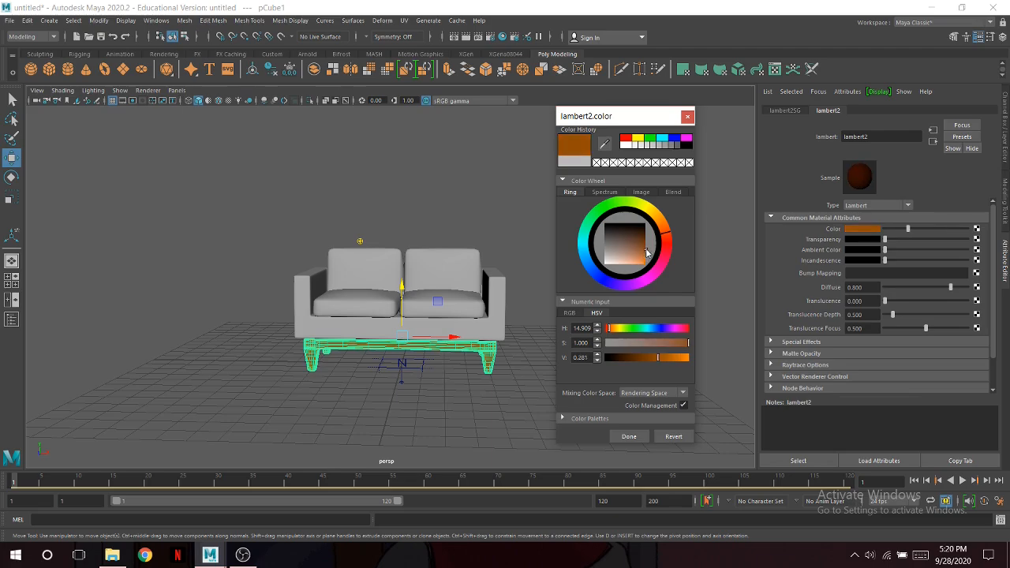
pyautogui.click(628, 438)
pyautogui.keyDown('alt'); pyautogui.moveTo(537, 347); pyautogui.dragTo(571, 356); pyautogui.keyUp('alt')
pyautogui.click(538, 365)
pyautogui.press('space')
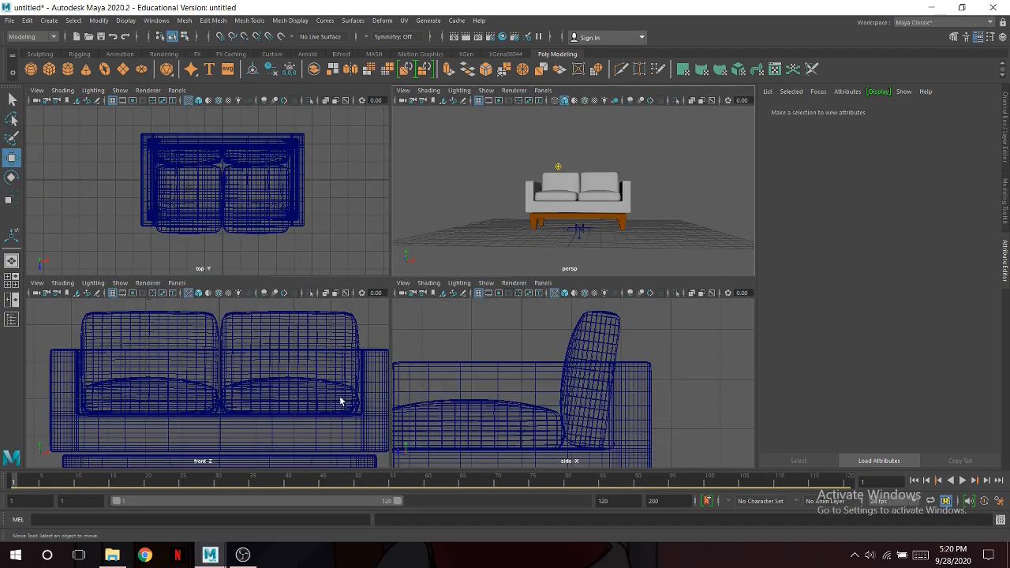
pyautogui.scroll(-4, 316, 368)
pyautogui.moveTo(88, 312); pyautogui.dragTo(339, 403)
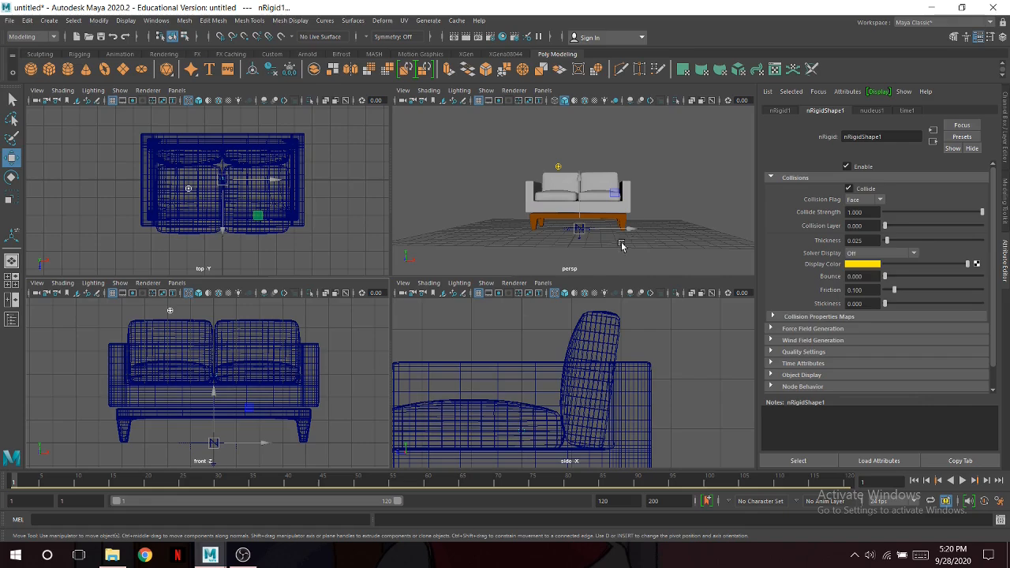
pyautogui.click(647, 198)
pyautogui.click(603, 191)
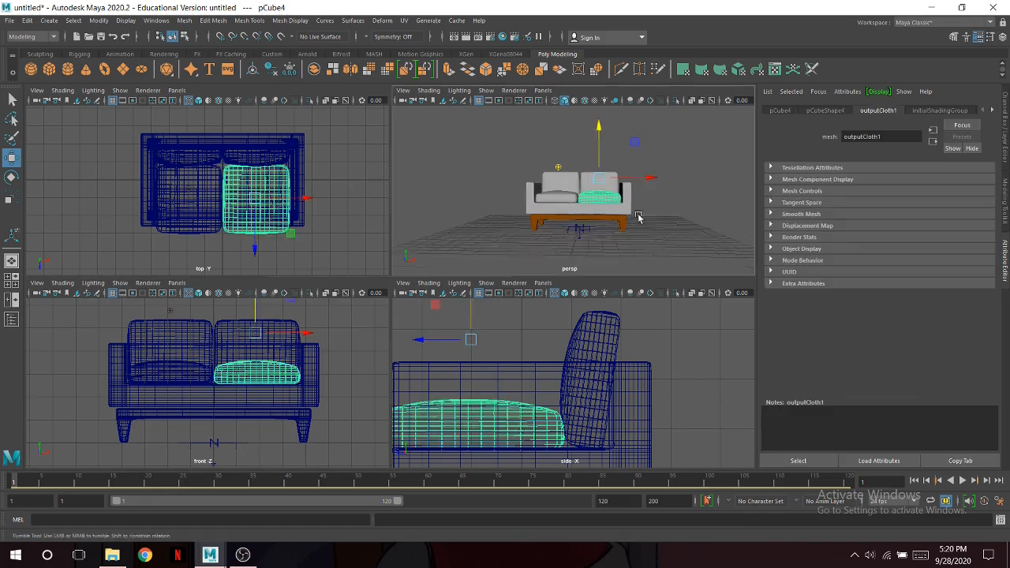
# Select all four cushions plus the sofa body and lower them together slightly onto the legged base.
pyautogui.click(564, 181)
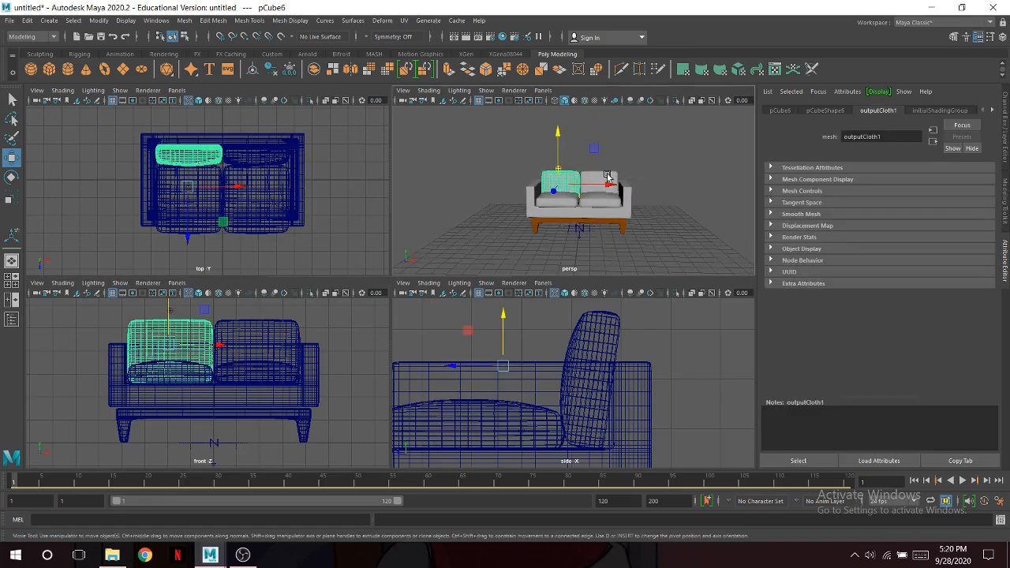
pyautogui.keyDown('shift'); pyautogui.click(603, 188); pyautogui.keyUp('shift')
pyautogui.keyDown('shift'); pyautogui.click(602, 199); pyautogui.keyUp('shift')
pyautogui.keyDown('shift'); pyautogui.click(551, 204); pyautogui.keyUp('shift')
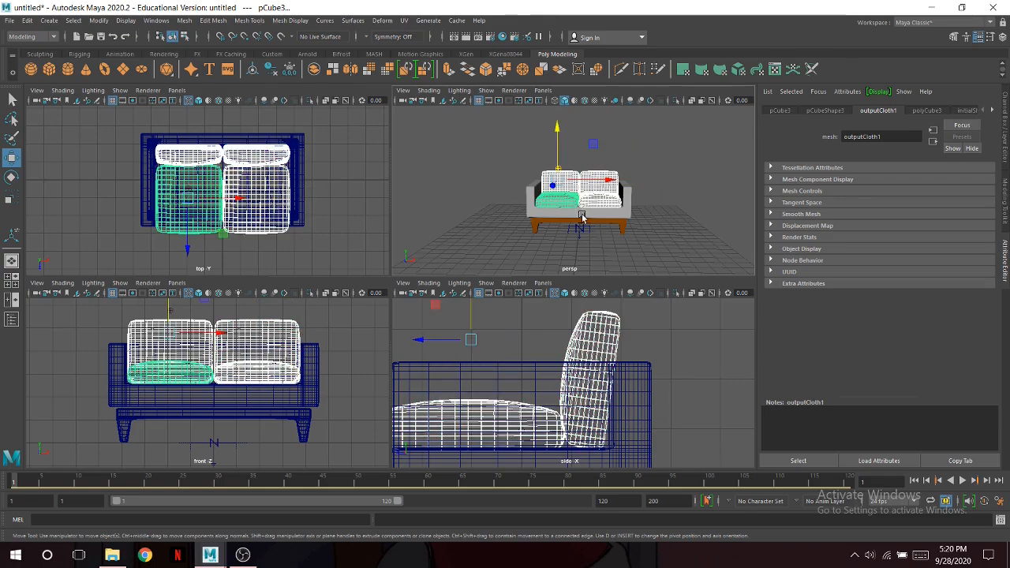
pyautogui.click(581, 218)
pyautogui.scroll(5, 227, 352)
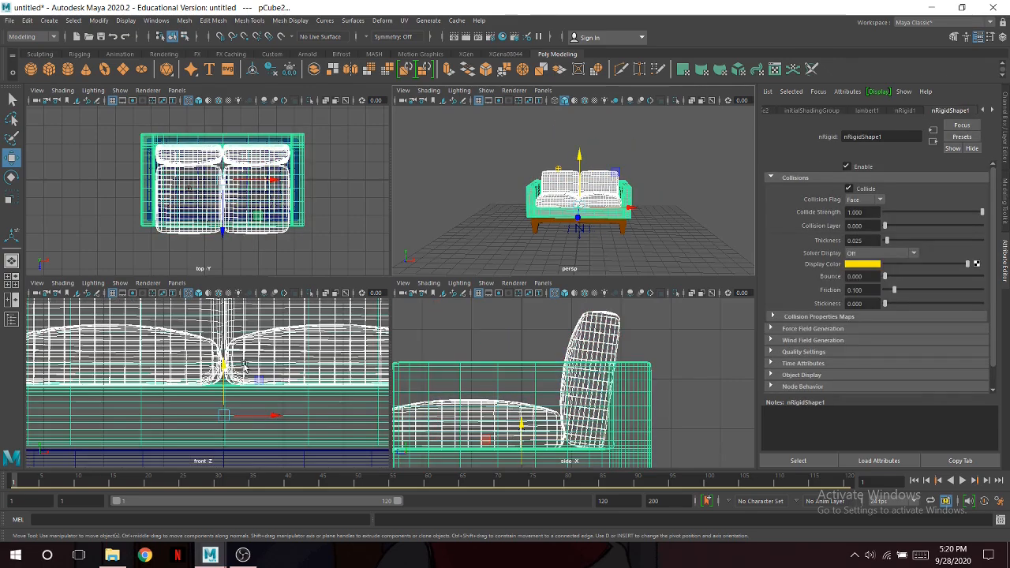
pyautogui.press('space')
pyautogui.moveTo(424, 315); pyautogui.dragTo(424, 324)
pyautogui.press('space')
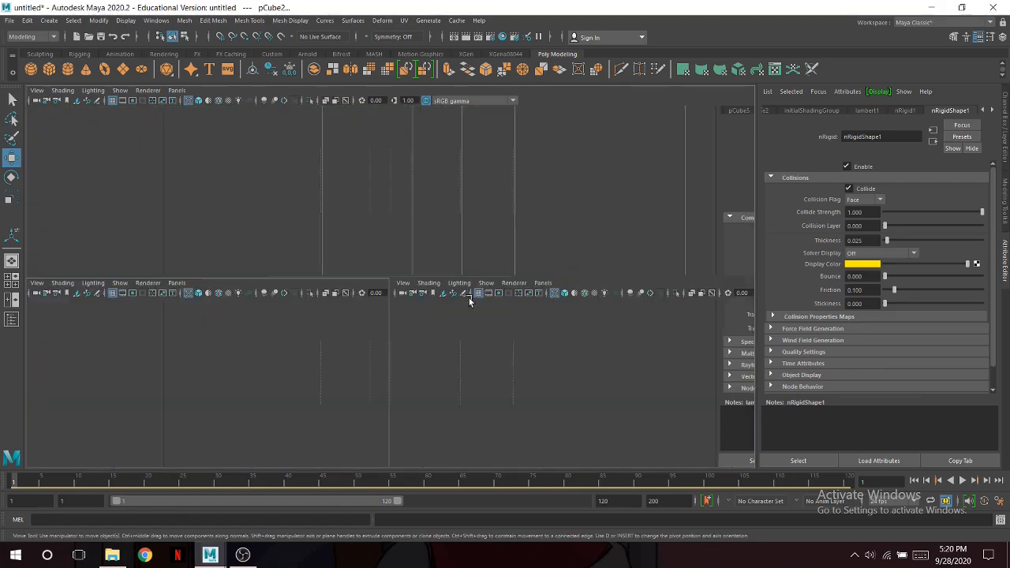
pyautogui.click(652, 232)
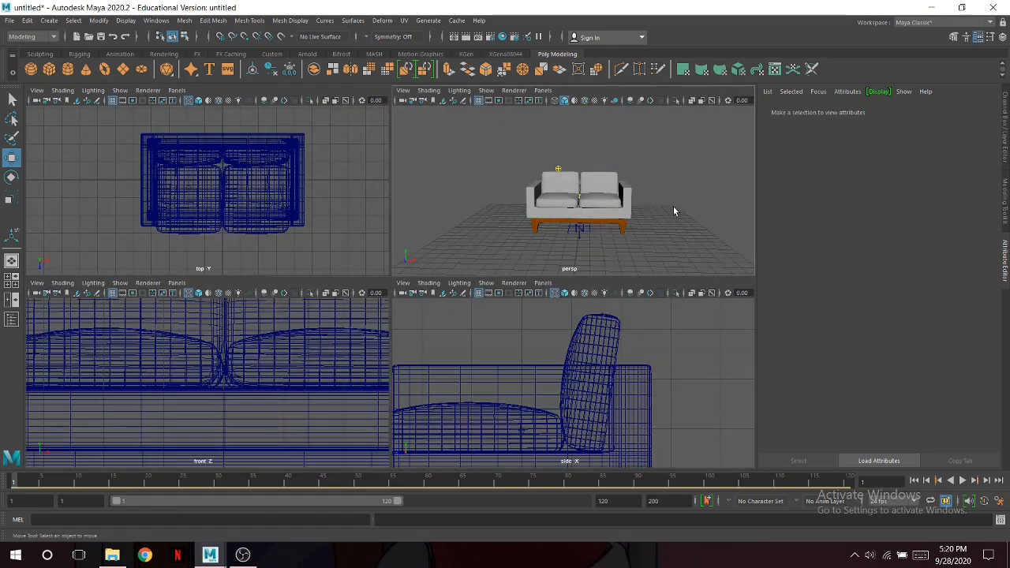
# Assign a new Lambert material to the sofa body with the armrests and backrest.
pyautogui.press('space')
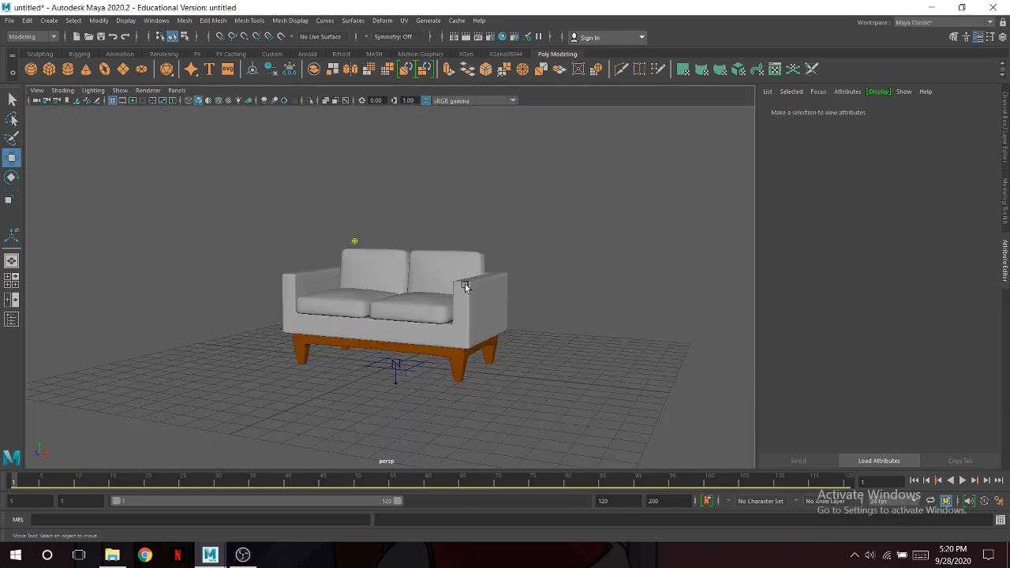
pyautogui.click(491, 323)
pyautogui.keyDown('alt'); pyautogui.moveTo(556, 297); pyautogui.dragTo(480, 306); pyautogui.keyUp('alt')
pyautogui.moveTo(482, 281); pyautogui.dragTo(479, 537, button='right')
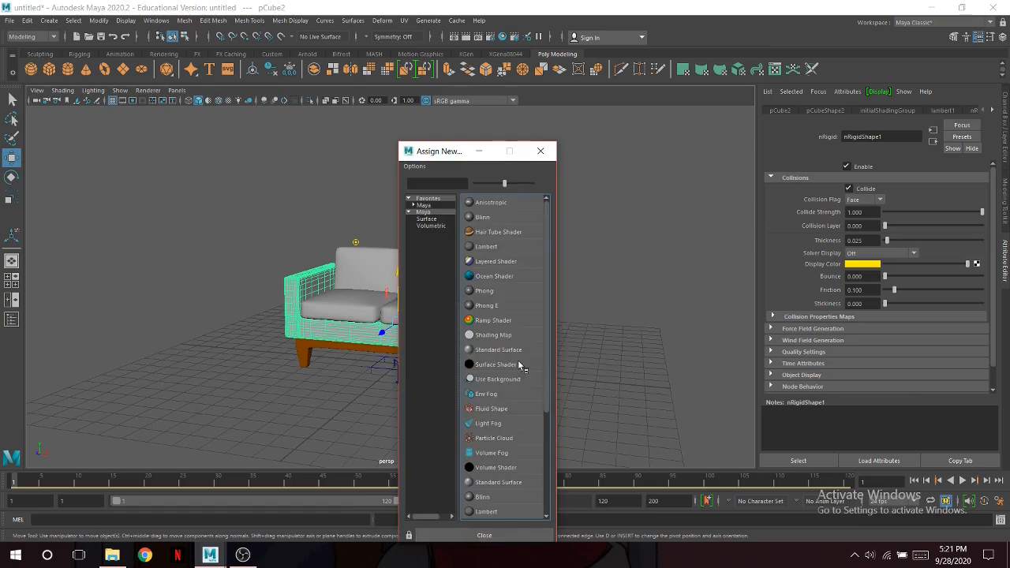
pyautogui.click(485, 247)
# Set the sofa body material's color to medium blue with hue 208.84, saturation 0.779 and value 0.658.
pyautogui.click(864, 229)
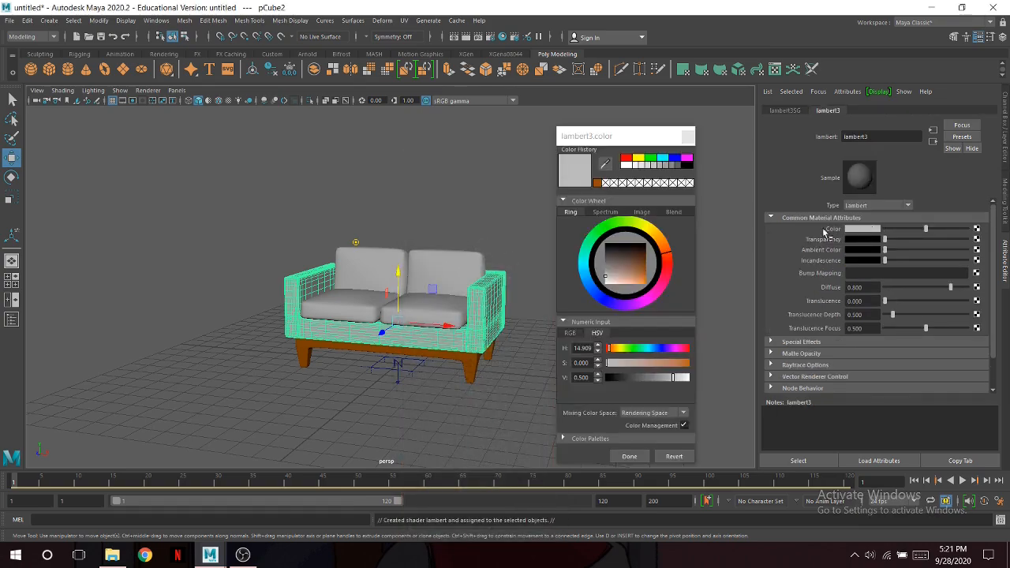
pyautogui.click(588, 287)
pyautogui.click(636, 285)
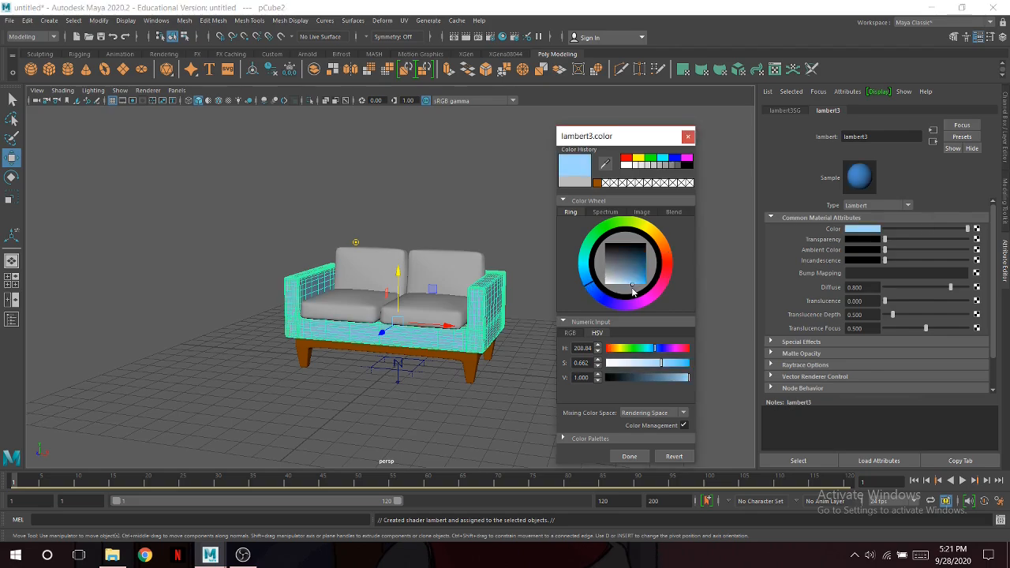
pyautogui.click(680, 378)
pyautogui.keyDown('alt'); pyautogui.moveTo(528, 330); pyautogui.dragTo(506, 345); pyautogui.keyUp('alt')
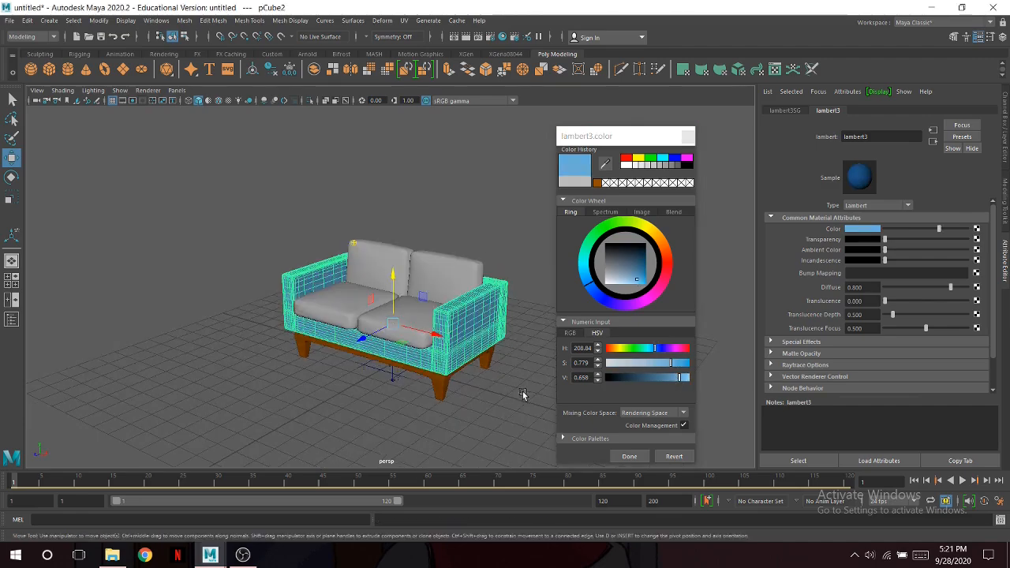
# Accept the sofa body's color, then select all four seat and back cushions and assign them a new Lambert material.
pyautogui.click(635, 466)
pyautogui.click(639, 458)
pyautogui.moveTo(512, 405)
pyautogui.keyDown('alt'); pyautogui.mouseDown()
pyautogui.moveTo(572, 407)
pyautogui.moveTo(503, 393)
pyautogui.mouseUp(); pyautogui.keyUp('alt')
pyautogui.keyDown('alt'); pyautogui.moveTo(406, 313); pyautogui.dragTo(422, 325); pyautogui.keyUp('alt')
pyautogui.click(416, 317)
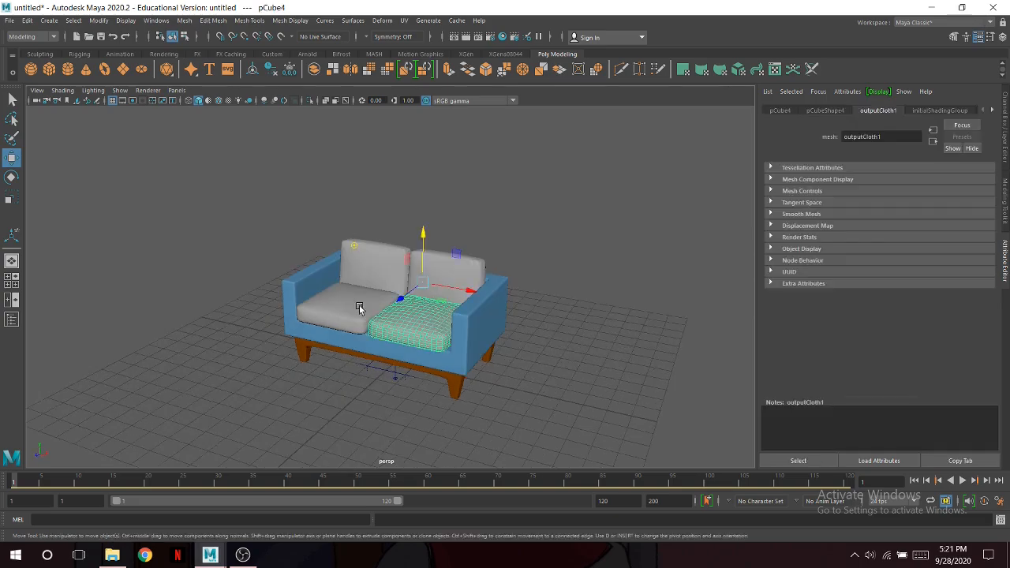
pyautogui.keyDown('shift'); pyautogui.click(364, 293); pyautogui.keyUp('shift')
pyautogui.keyDown('shift'); pyautogui.click(394, 262); pyautogui.keyUp('shift')
pyautogui.click(462, 274)
pyautogui.moveTo(462, 275); pyautogui.dragTo(488, 525, button='right')
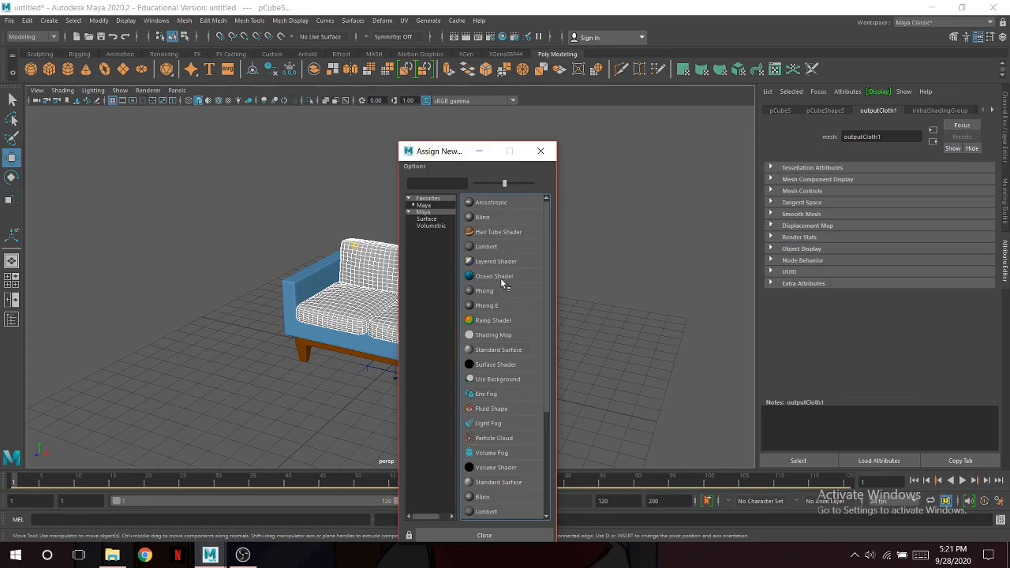
pyautogui.click(497, 245)
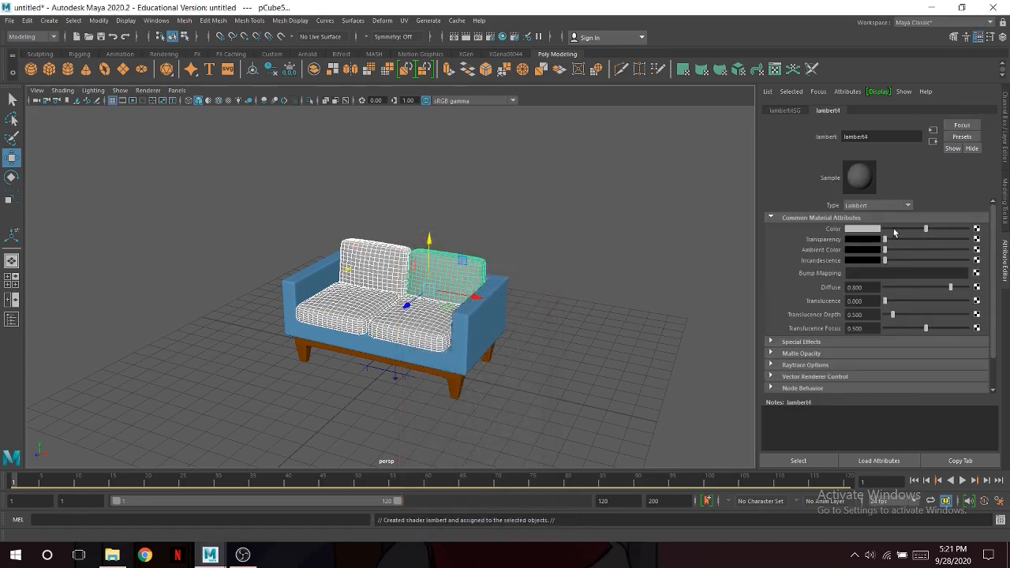
# Set the cushion material's color to a near-white grey with saturation 0.000 and value 0.774, and clear the selection.
pyautogui.click(875, 229)
pyautogui.moveTo(667, 398); pyautogui.dragTo(684, 401)
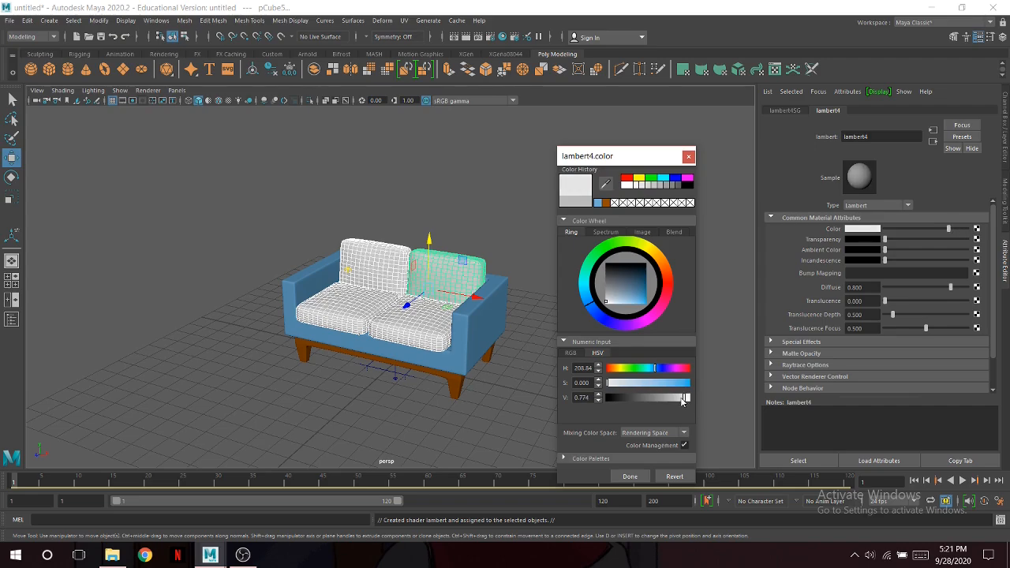
pyautogui.click(630, 476)
pyautogui.moveTo(556, 405)
pyautogui.keyDown('alt'); pyautogui.mouseDown()
pyautogui.moveTo(476, 399)
pyautogui.moveTo(540, 392)
pyautogui.mouseUp(); pyautogui.keyUp('alt')
pyautogui.click(441, 394)
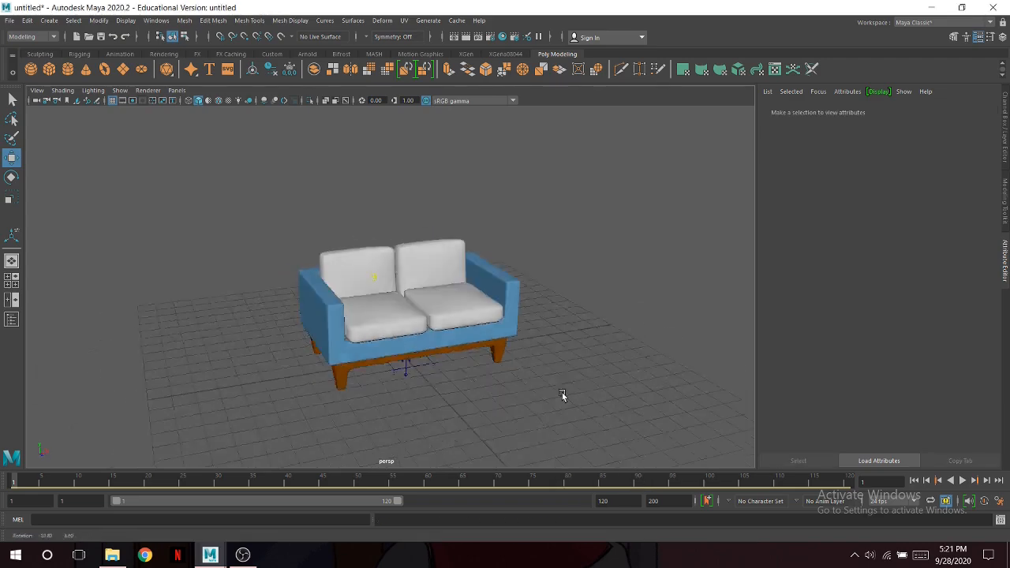
# Restore the cushion selection and set its Lambert material's color to dark blue with hue 208.84, saturation 0.779 and value 0.352.
pyautogui.hotkey('ctrl', 'z')
pyautogui.hotkey('ctrl', 'z')
pyautogui.click(924, 111)
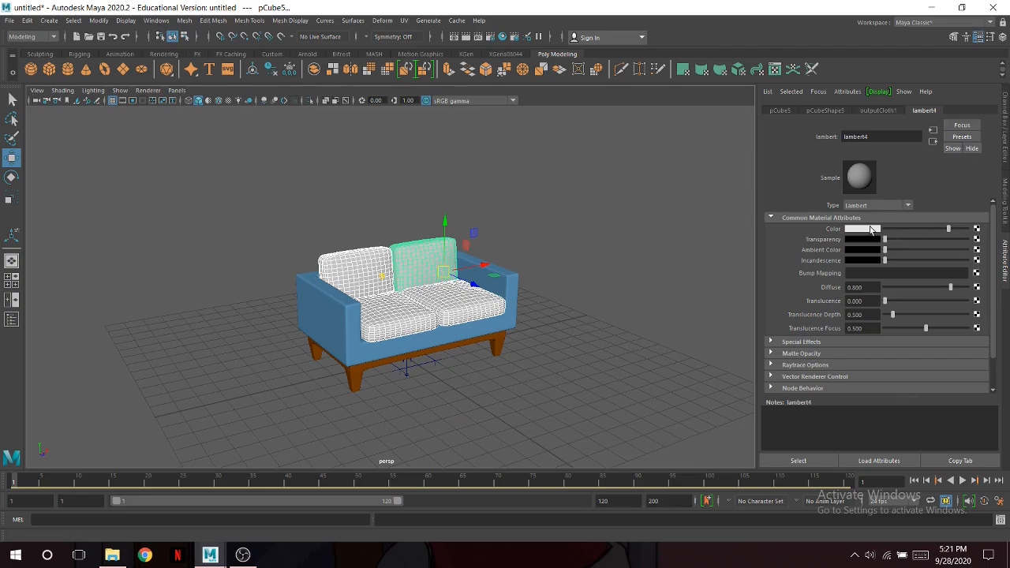
pyautogui.click(872, 230)
pyautogui.moveTo(634, 325); pyautogui.dragTo(639, 316)
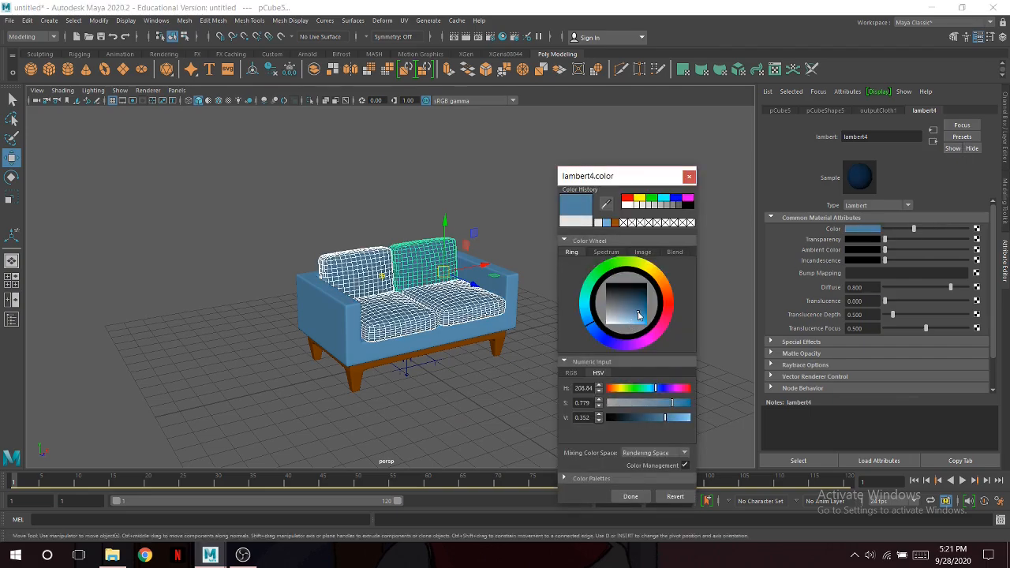
pyautogui.keyDown('alt'); pyautogui.moveTo(533, 298); pyautogui.dragTo(221, 318); pyautogui.keyUp('alt')
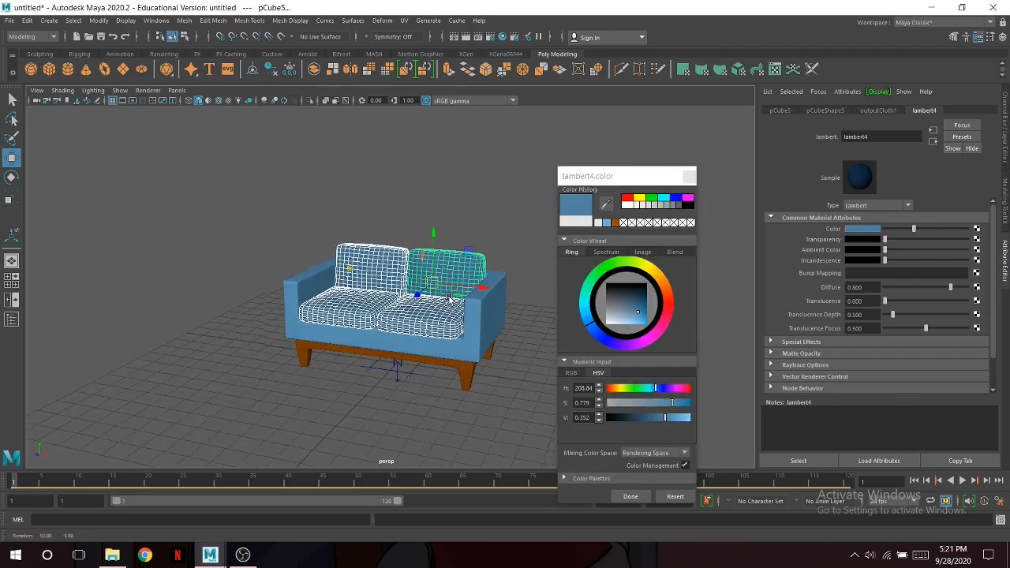
pyautogui.click(623, 498)
pyautogui.click(485, 383)
pyautogui.keyDown('alt'); pyautogui.moveTo(463, 345); pyautogui.dragTo(532, 337); pyautogui.keyUp('alt')
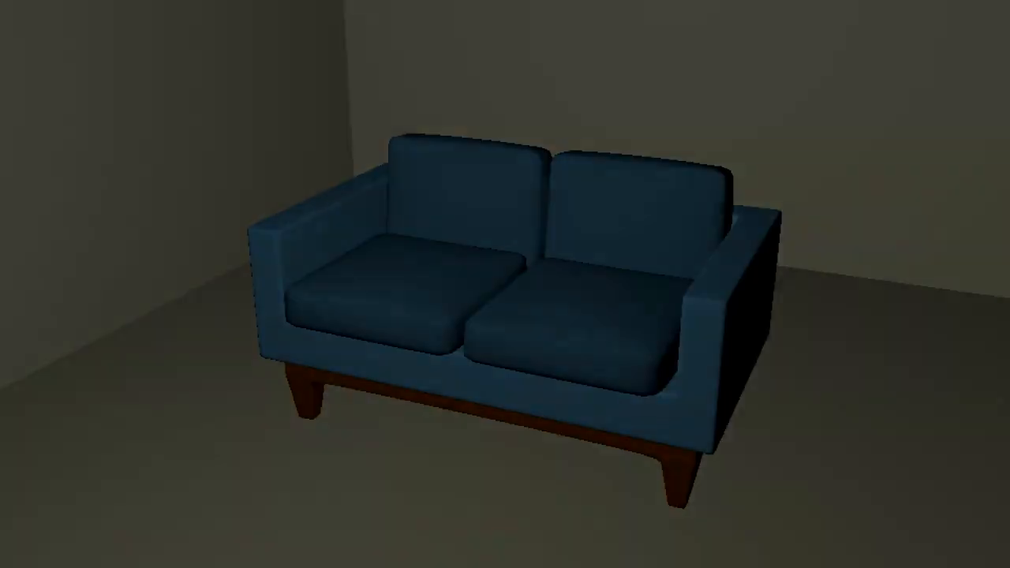